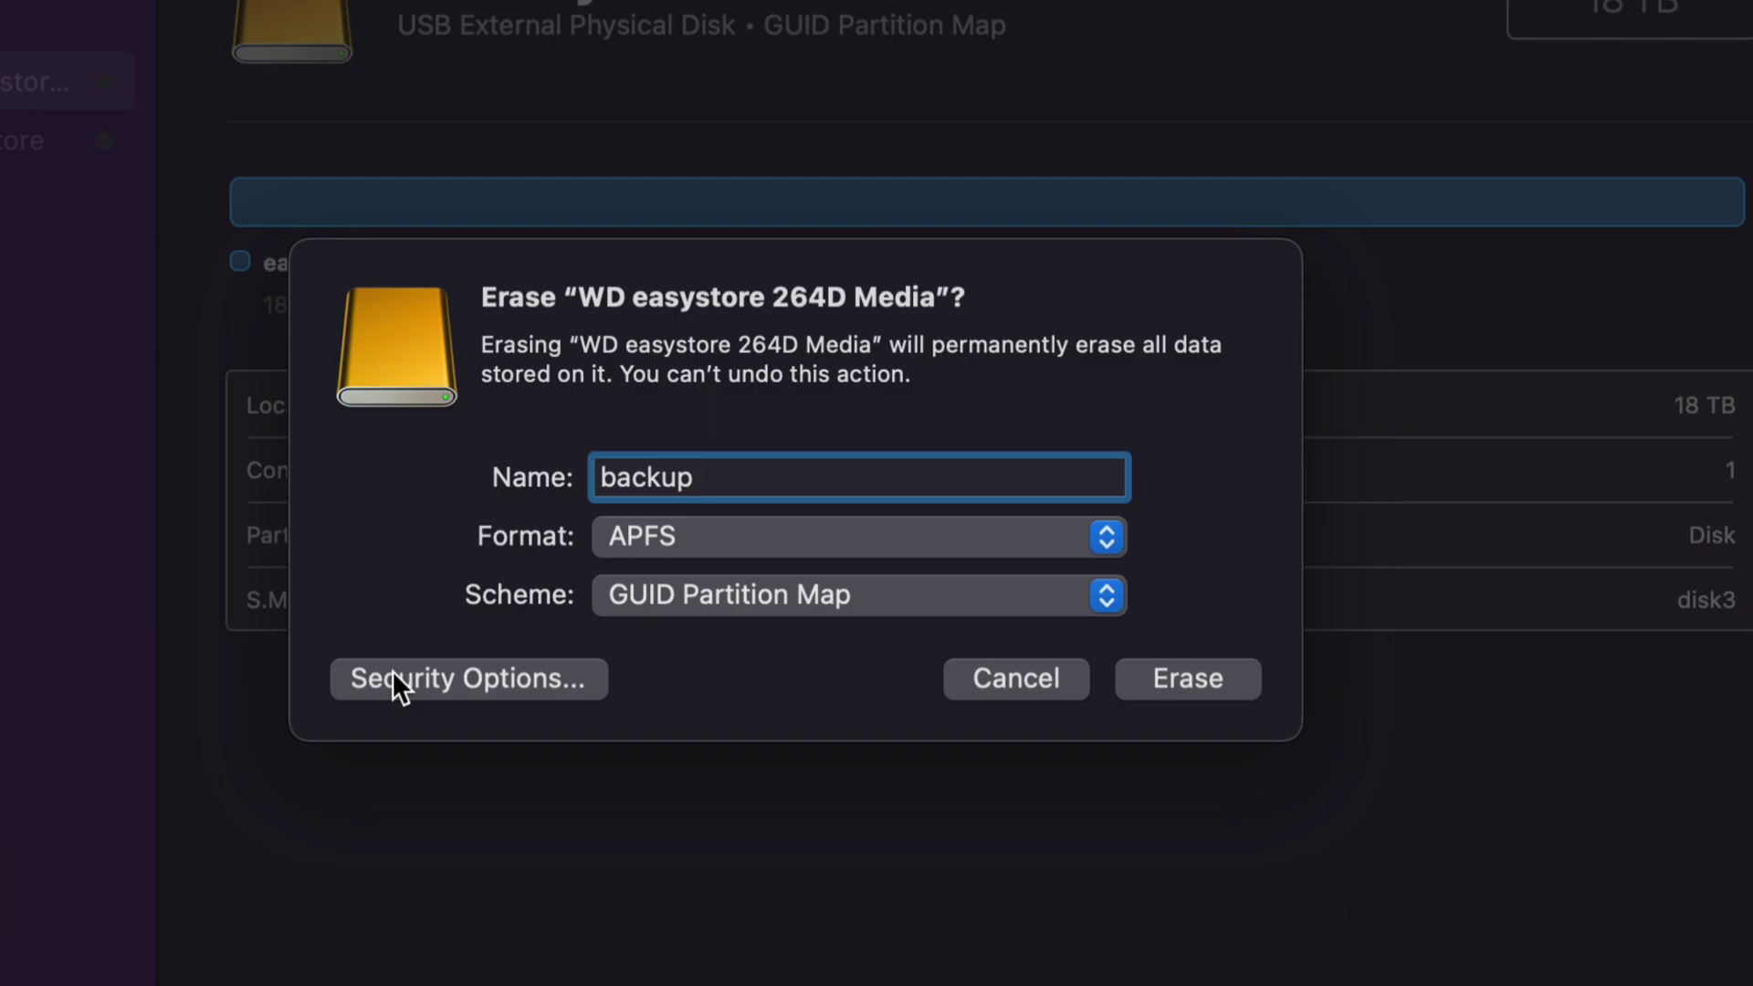
Erase the WD easystore disk as "backup" in APFS with GUID Partition Map, using the fastest security option
left_click(399, 687)
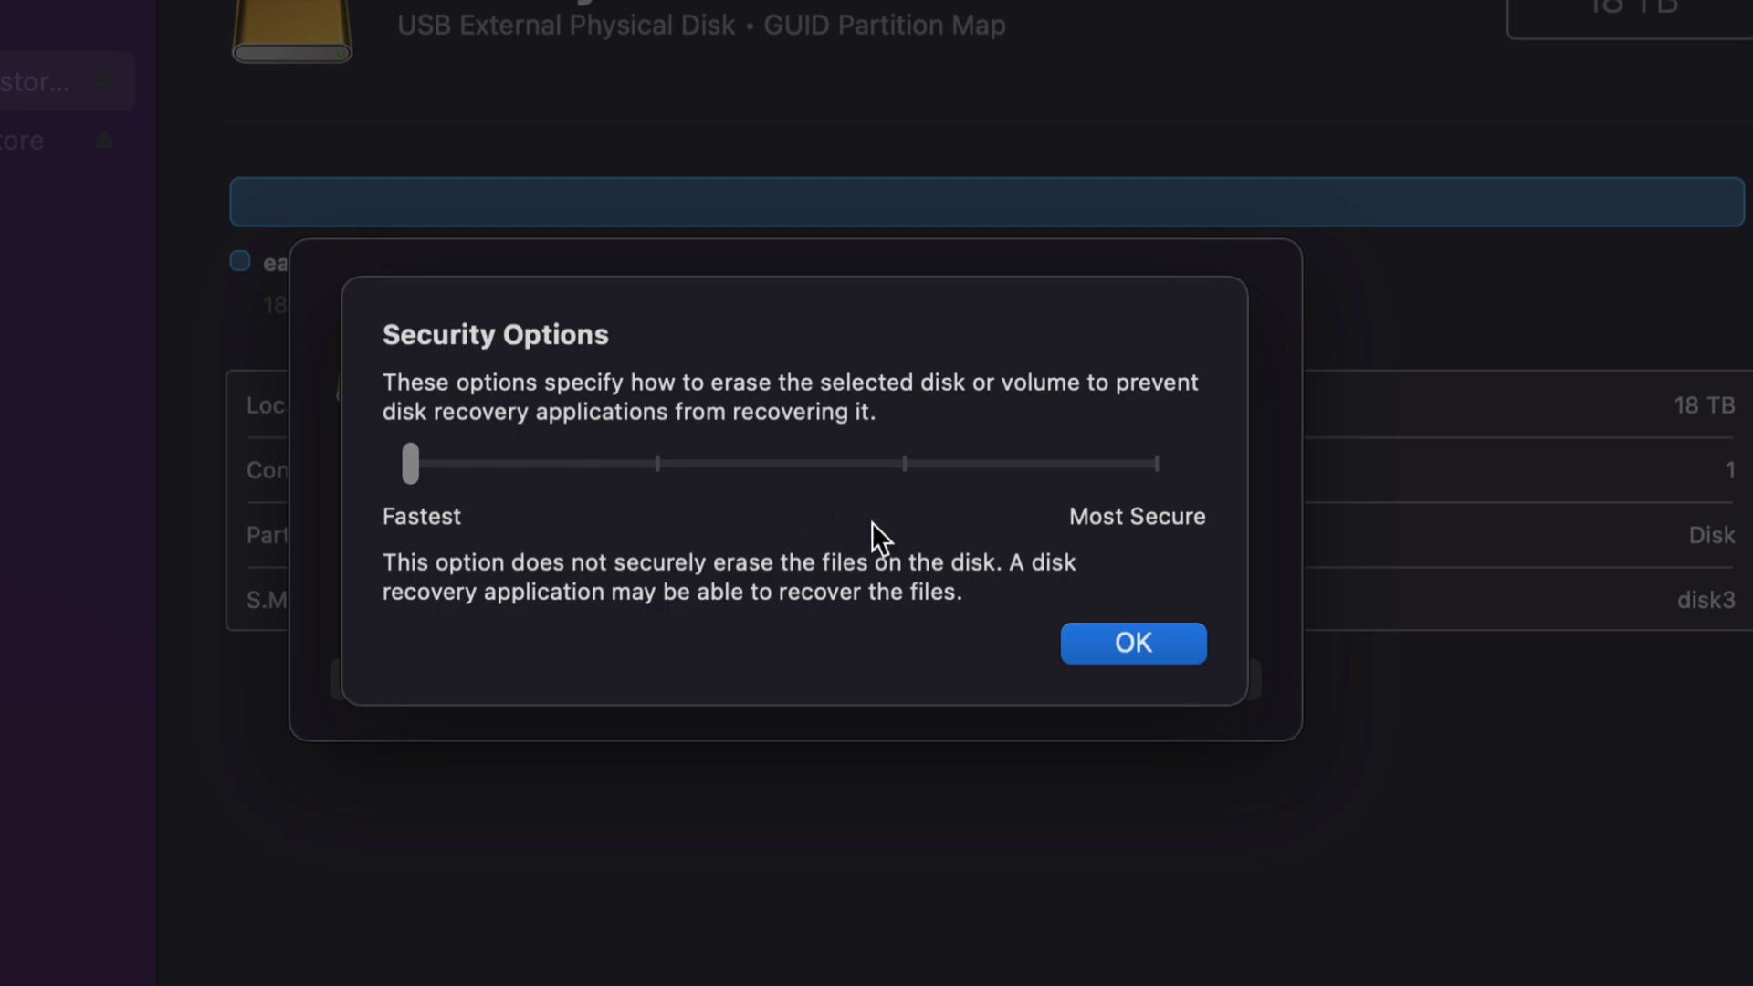
left_click(659, 470)
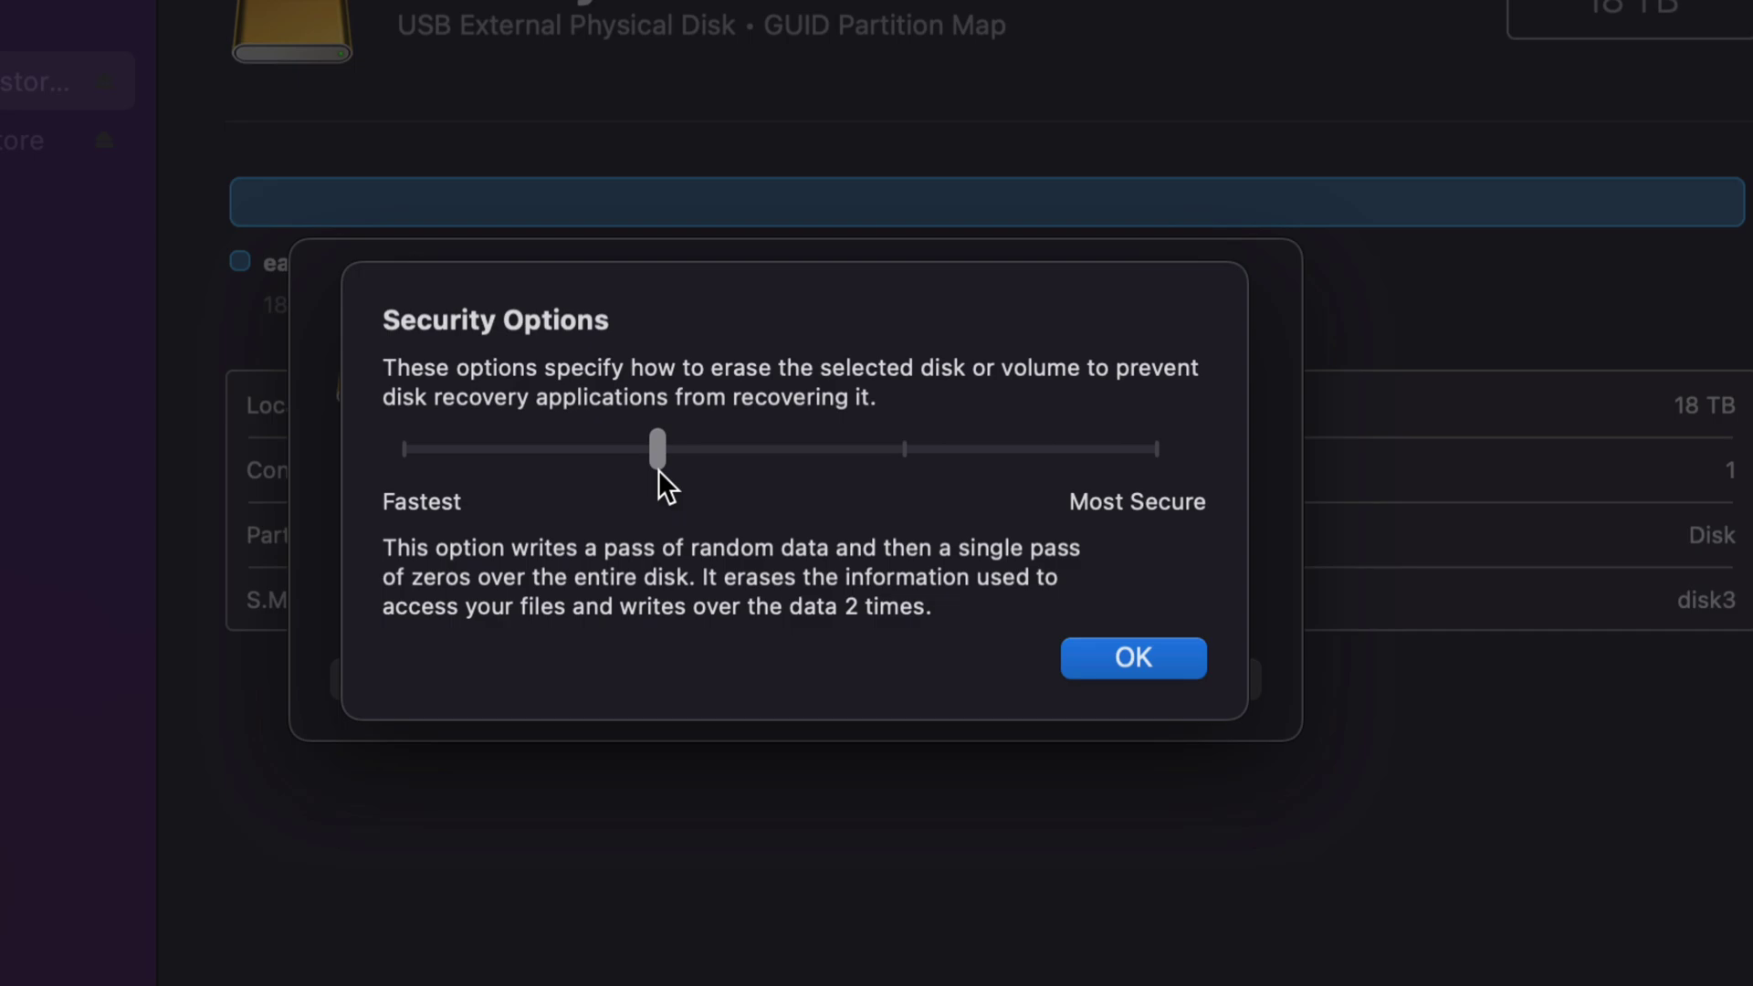
left_click(408, 445)
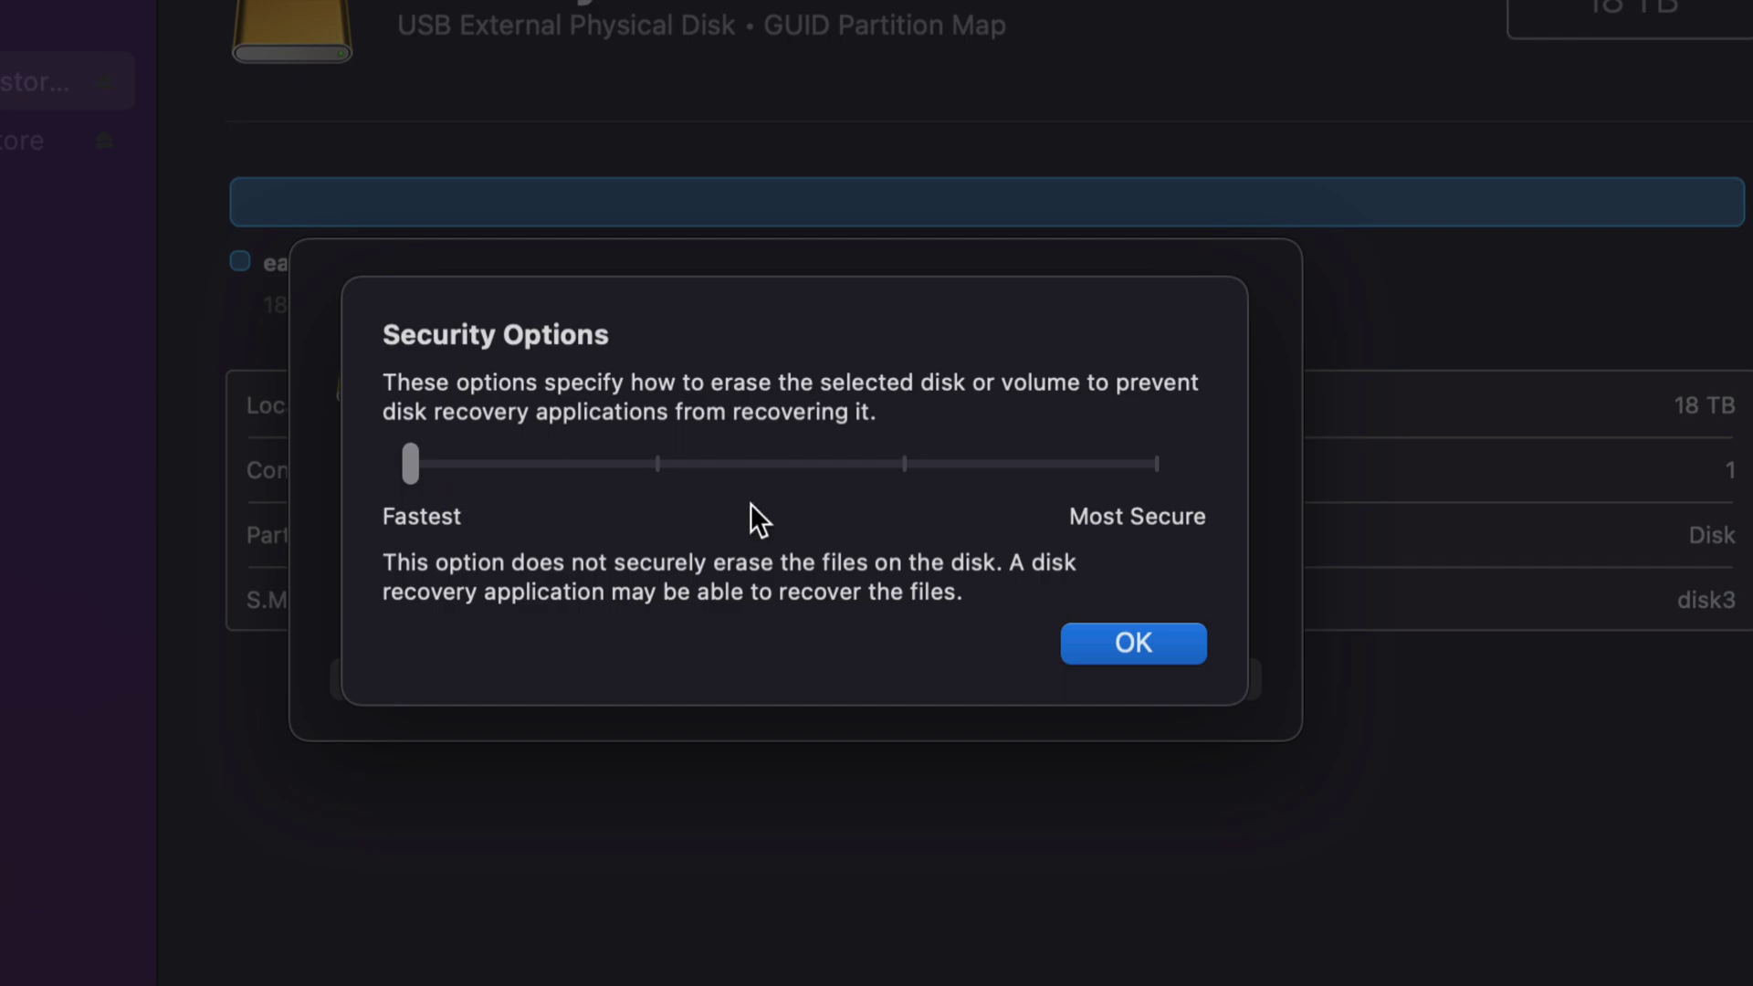
left_click(1139, 642)
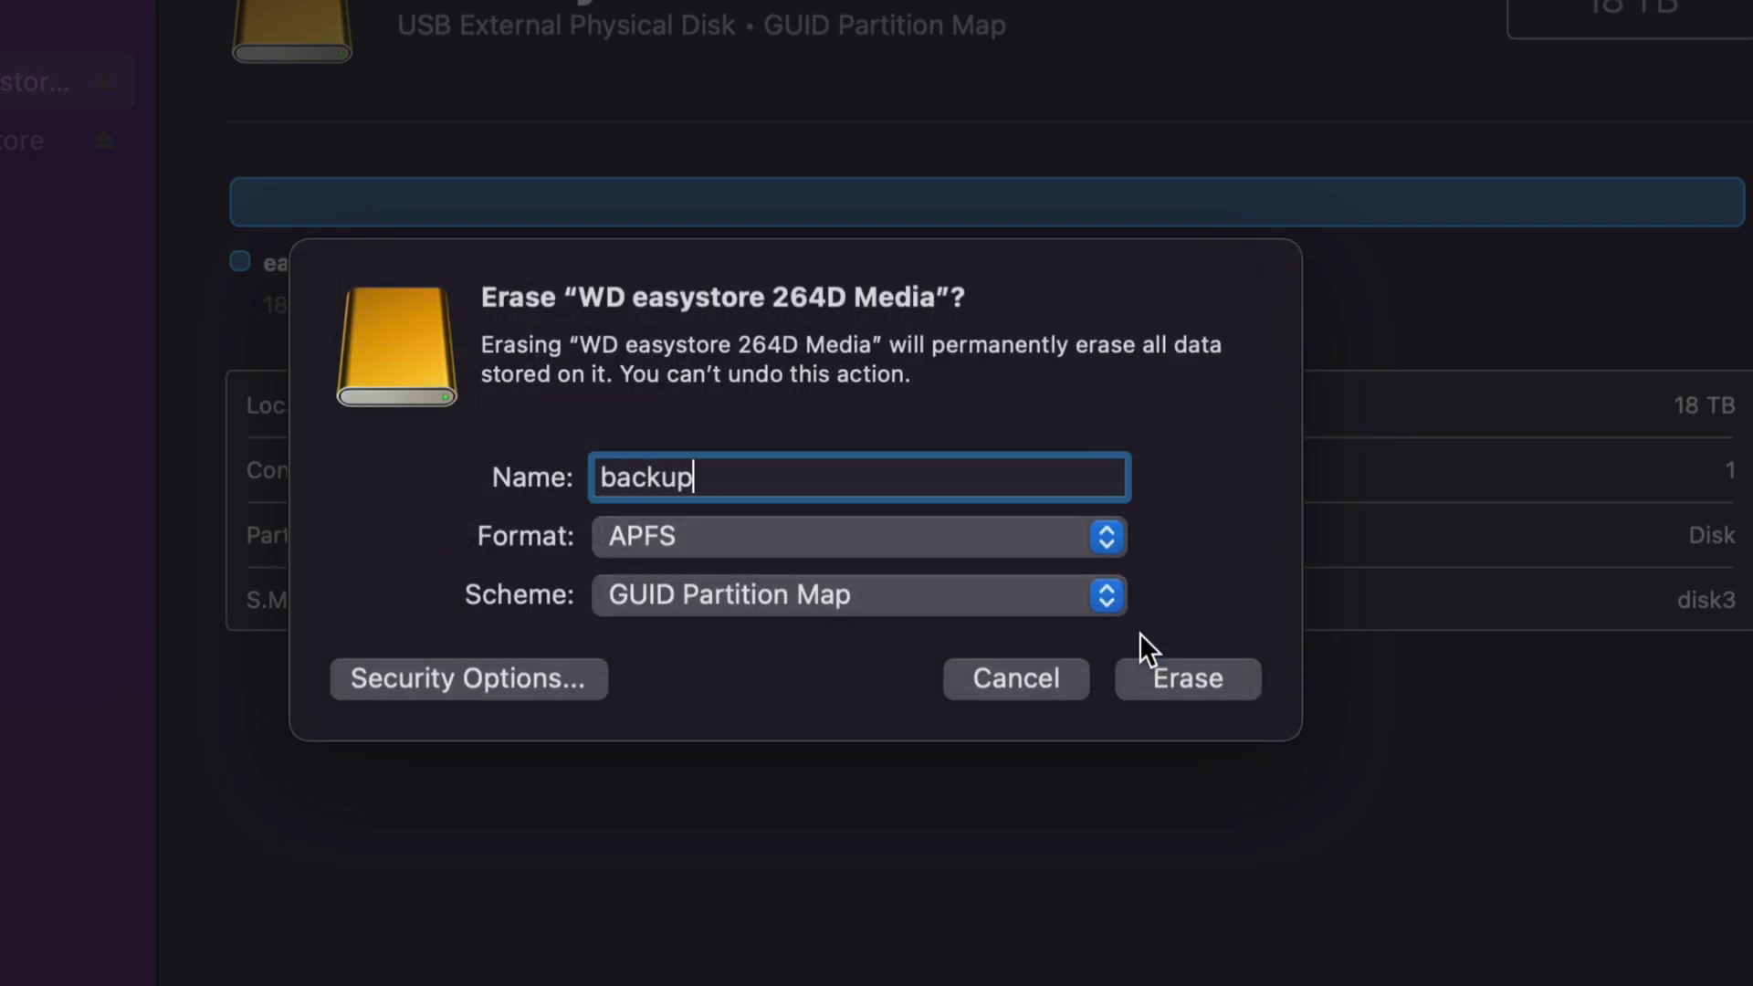
left_click(1208, 685)
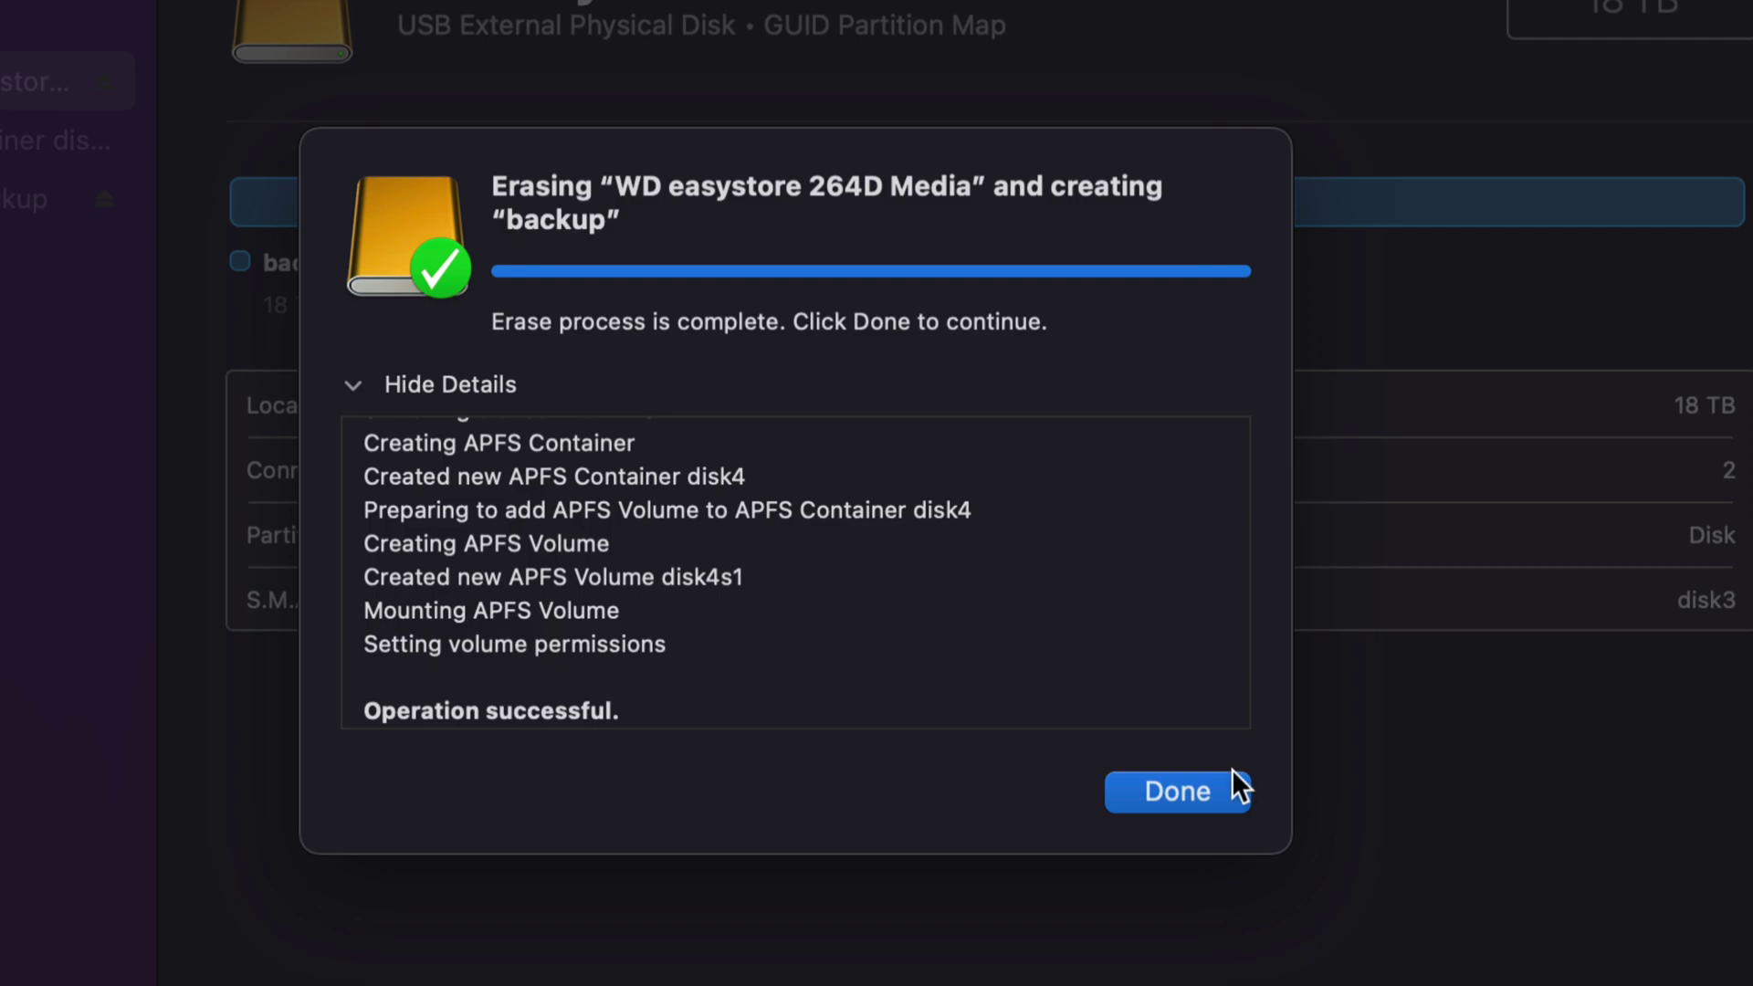
left_click(1194, 788)
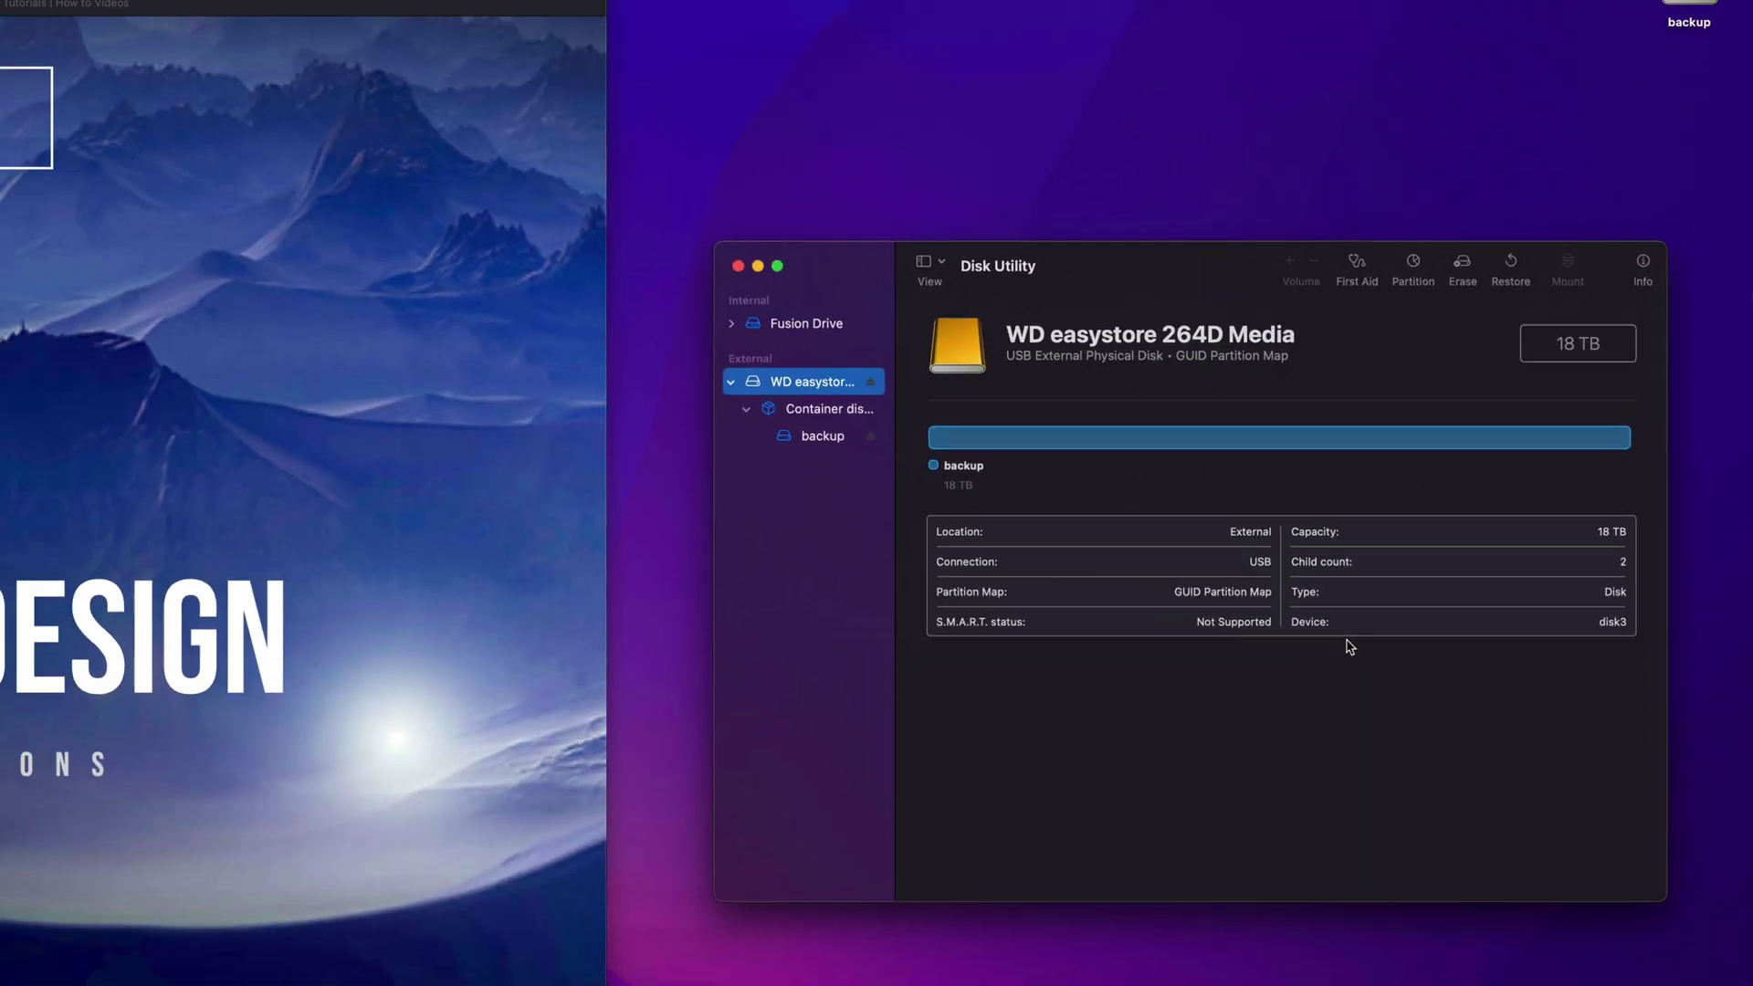
Open the backup drive from the desktop and arrange its window below the Disk Utility window
left_click(1448, 72)
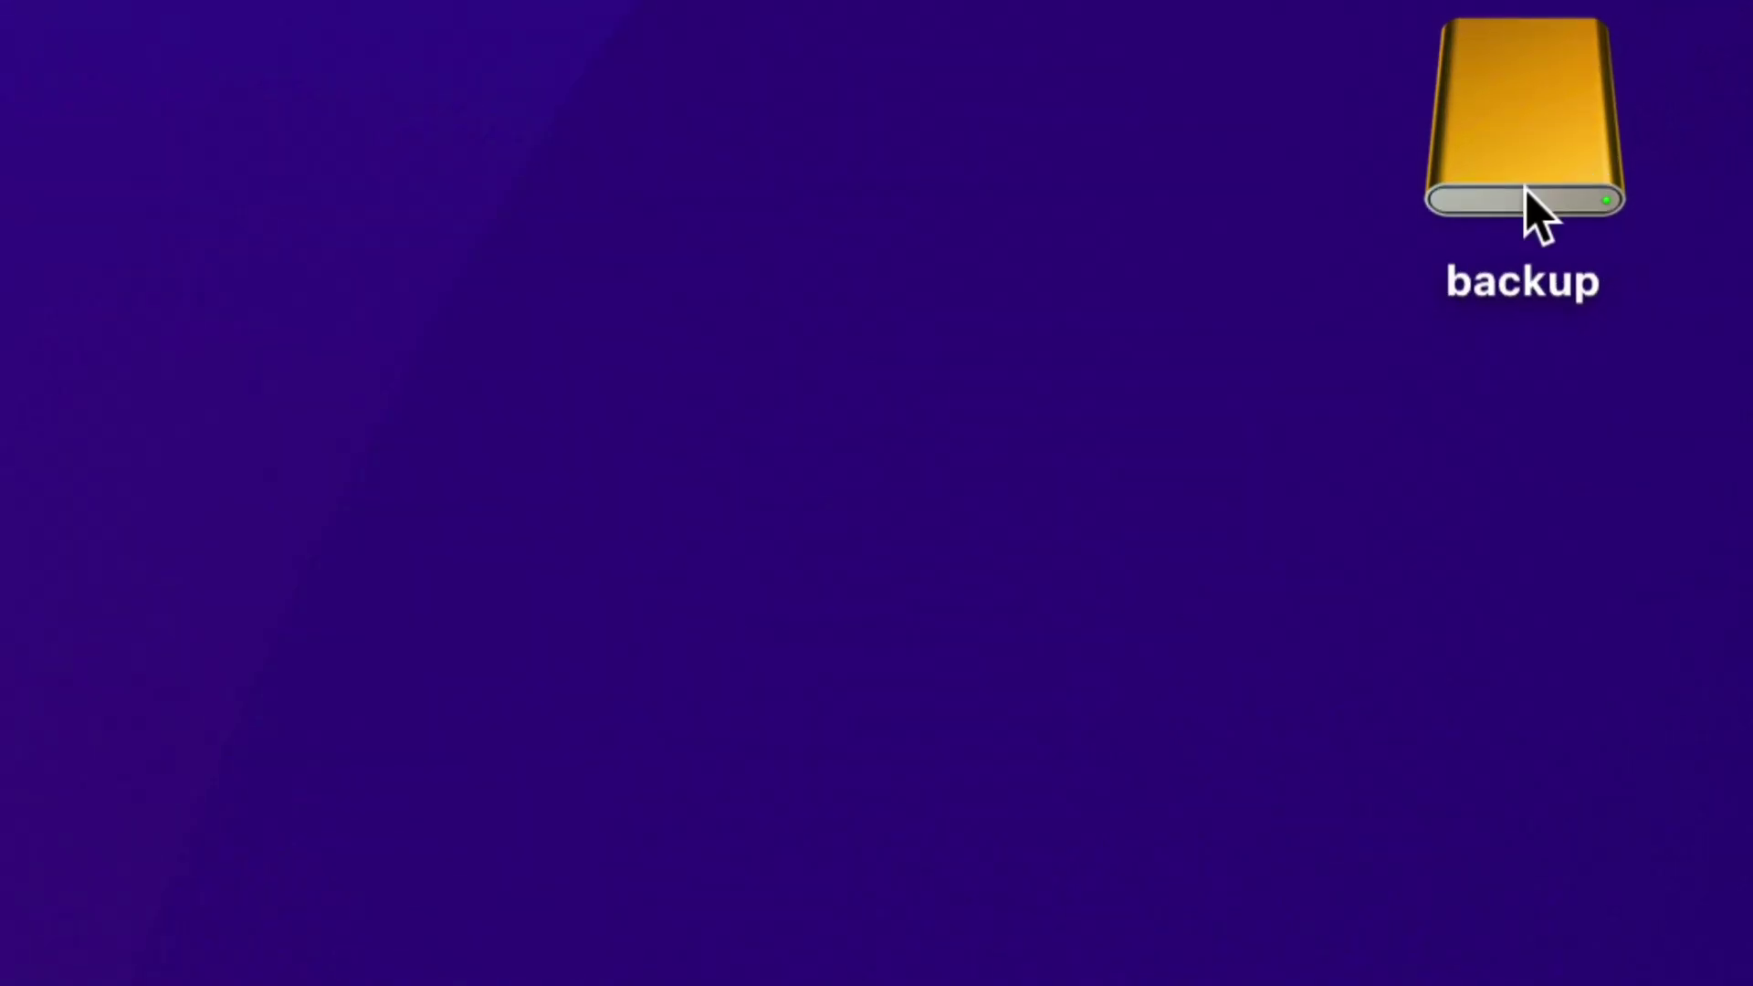
double_click(1553, 161)
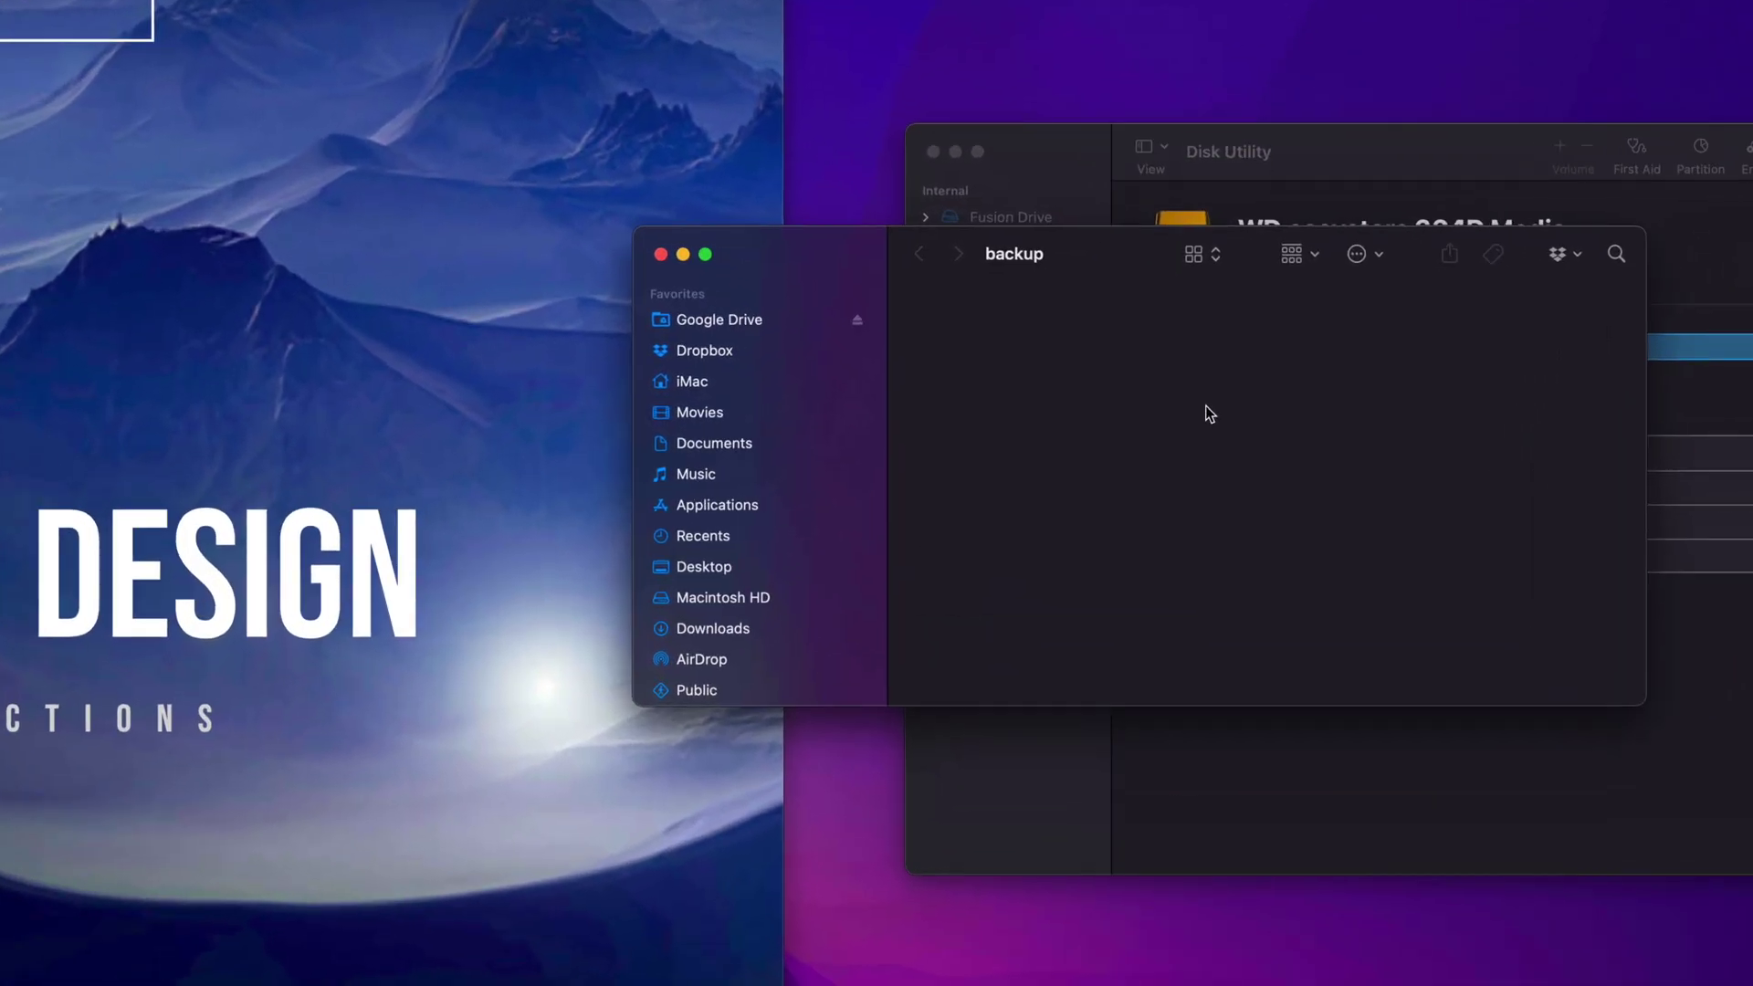
left_click_drag(800, 248, 632, 232)
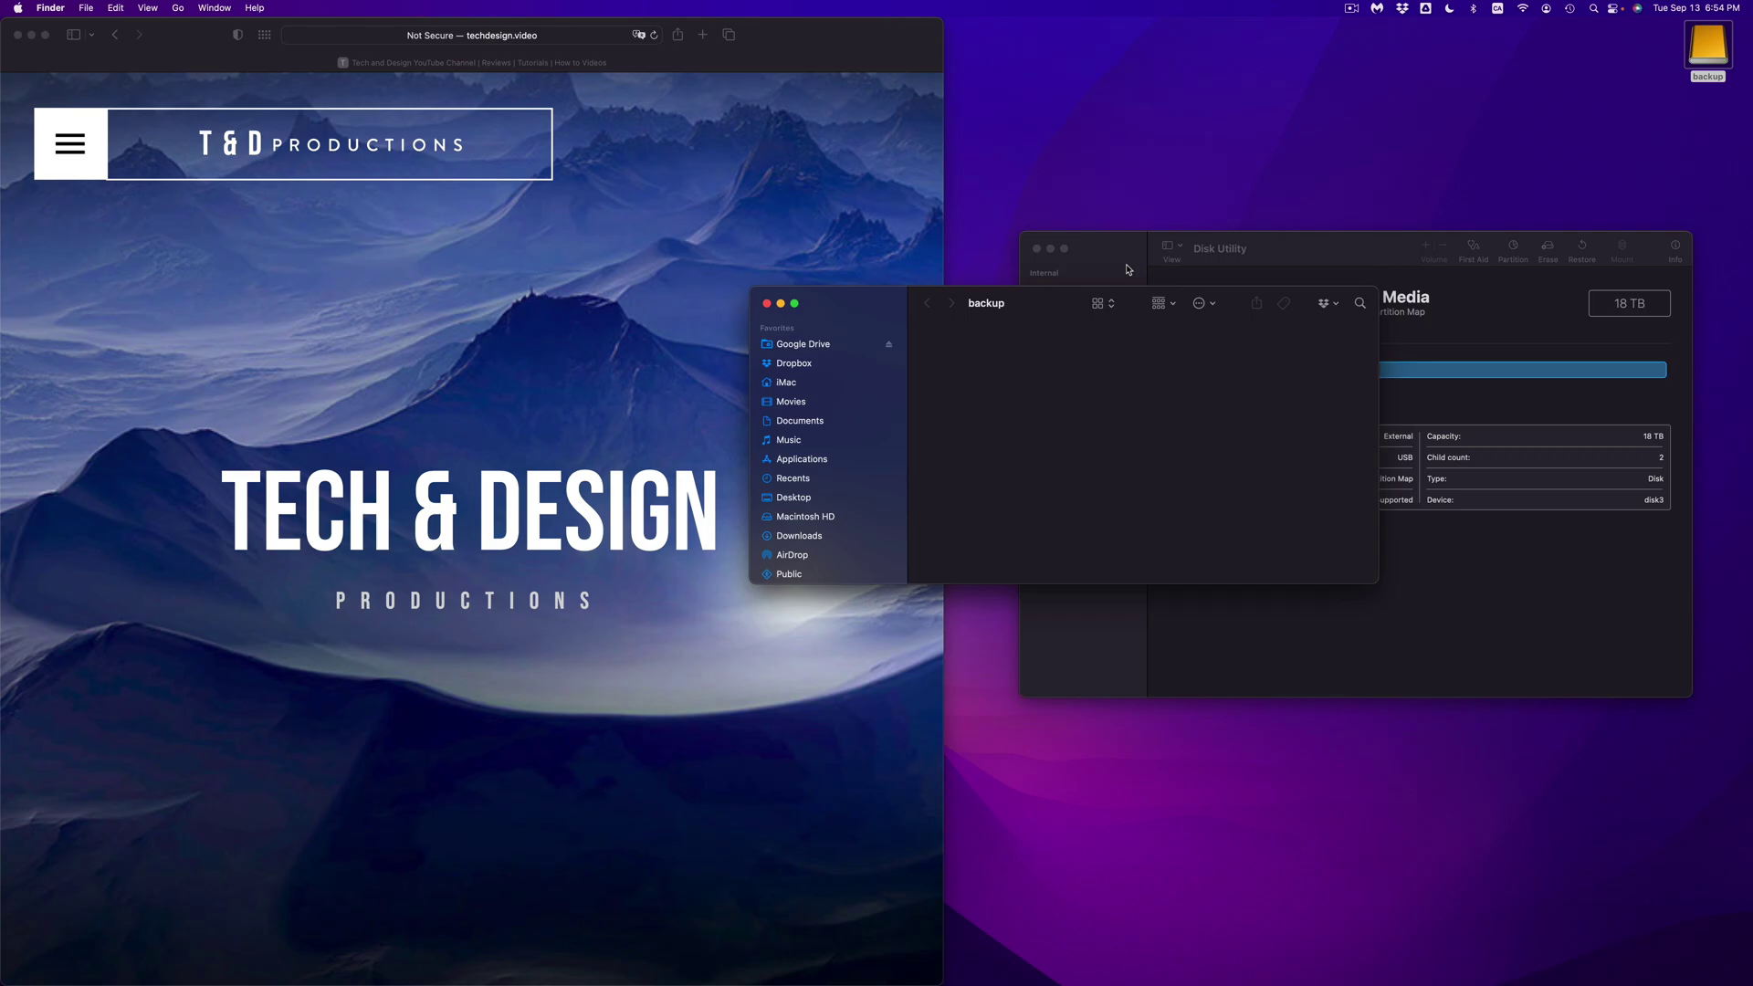
left_click_drag(1128, 265, 1139, 65)
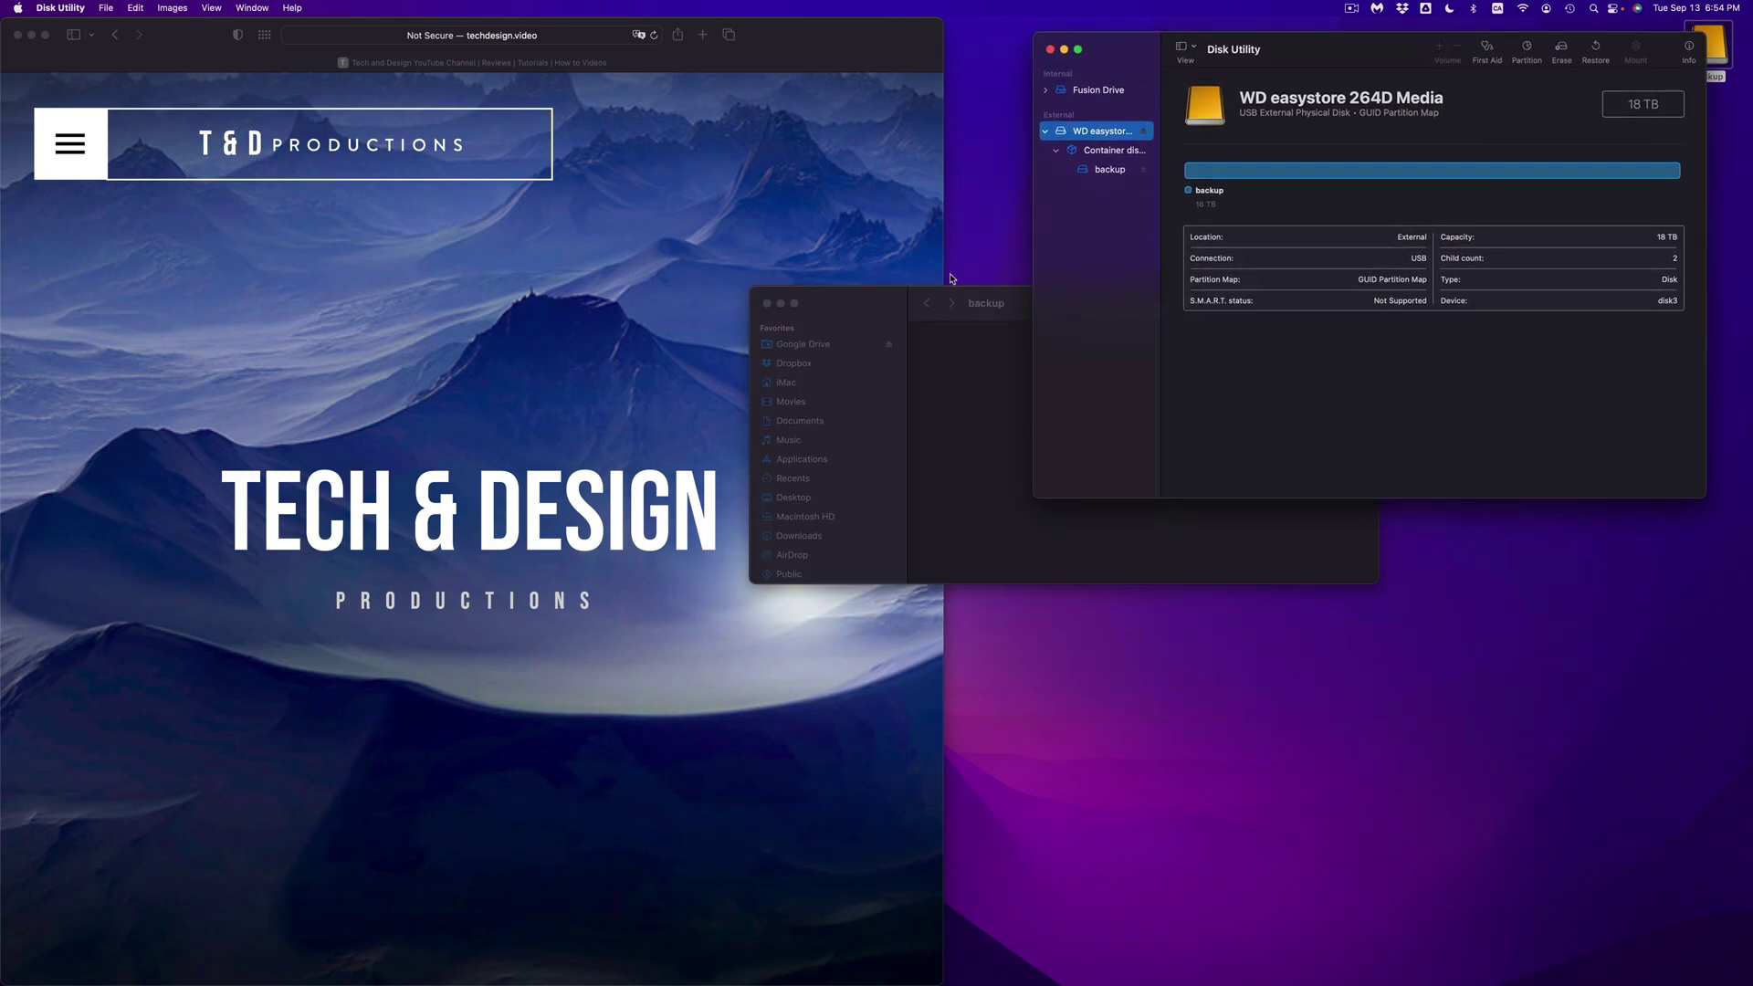
left_click(874, 307)
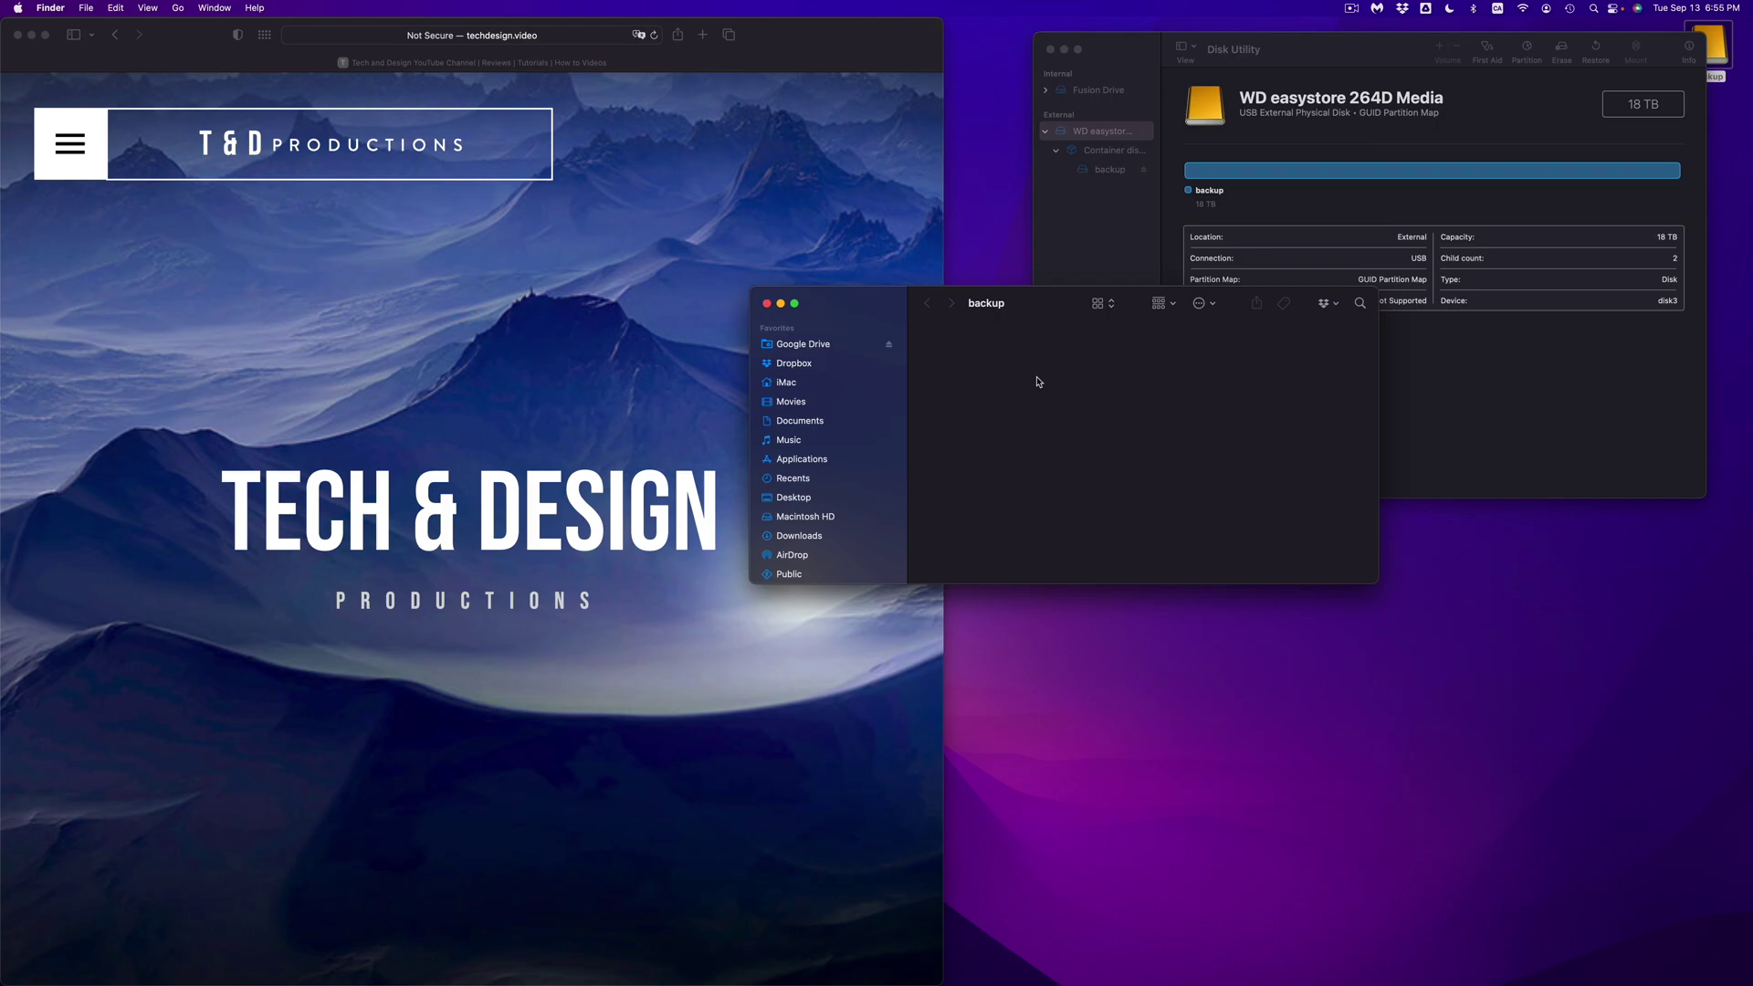
left_click_drag(1076, 294, 1063, 481)
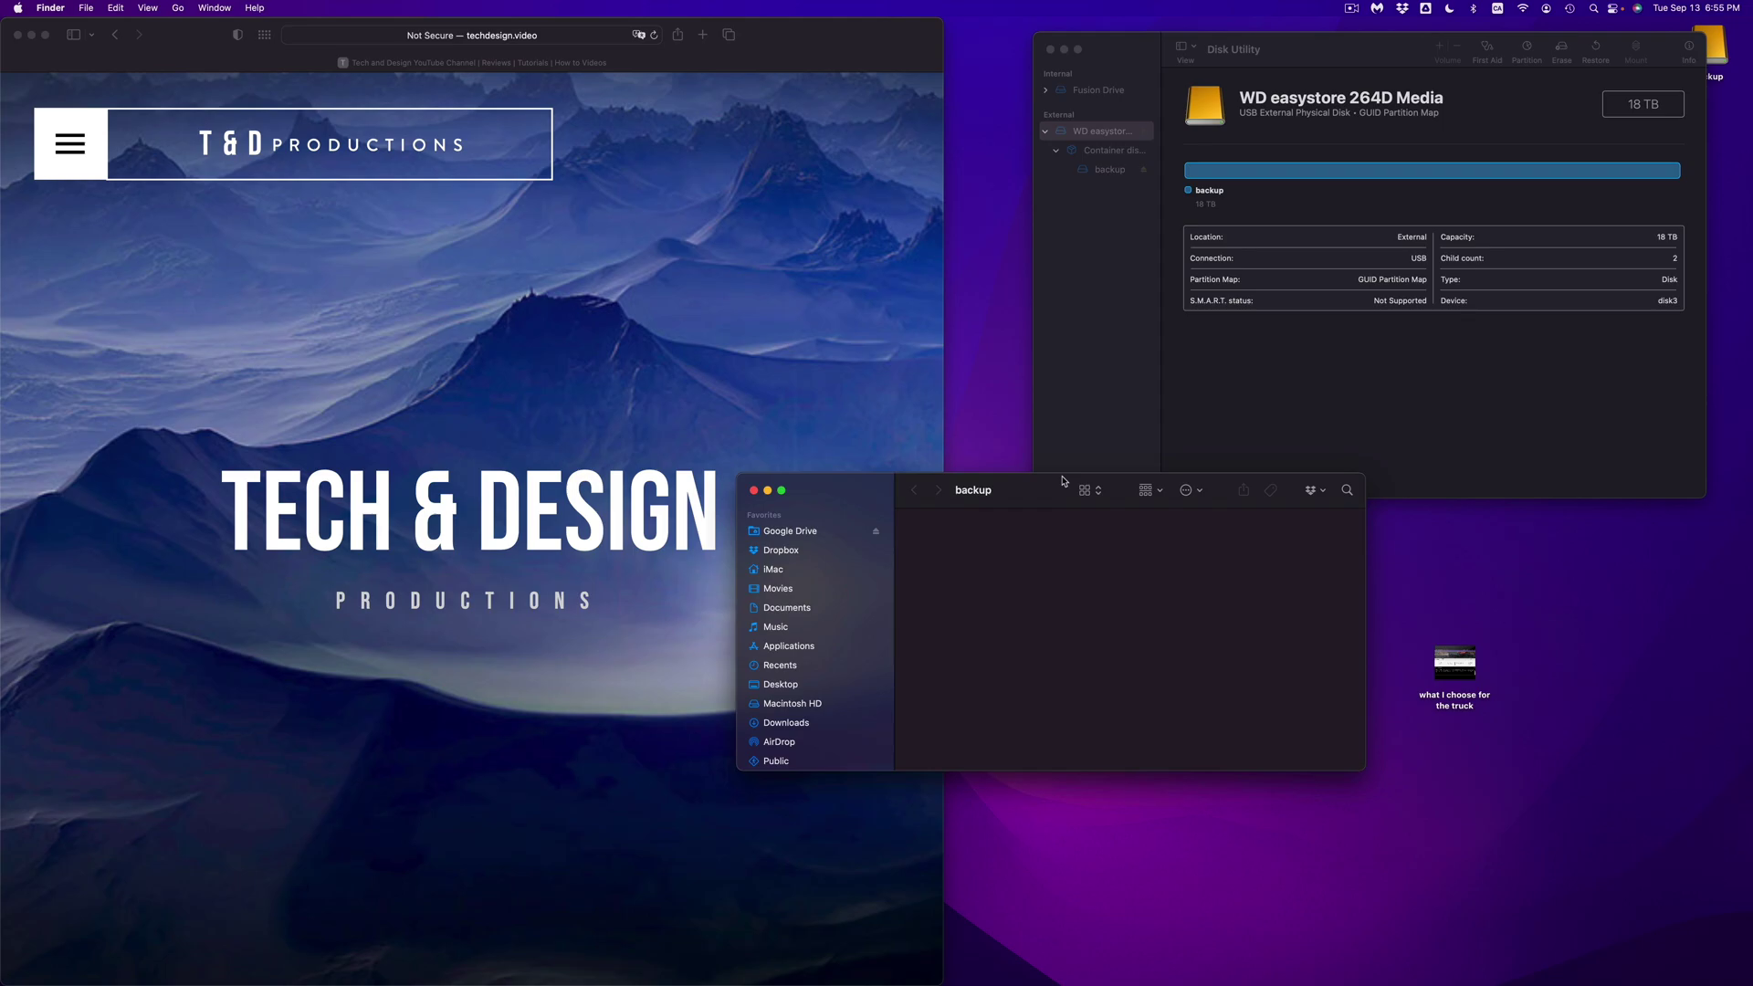
left_click_drag(1063, 481, 1102, 491)
Create a new folder on the desktop and copy it and the "what I choose for the truck" image to the backup drive
mouse_move(1465, 677)
left_click_drag(1465, 677, 1522, 609)
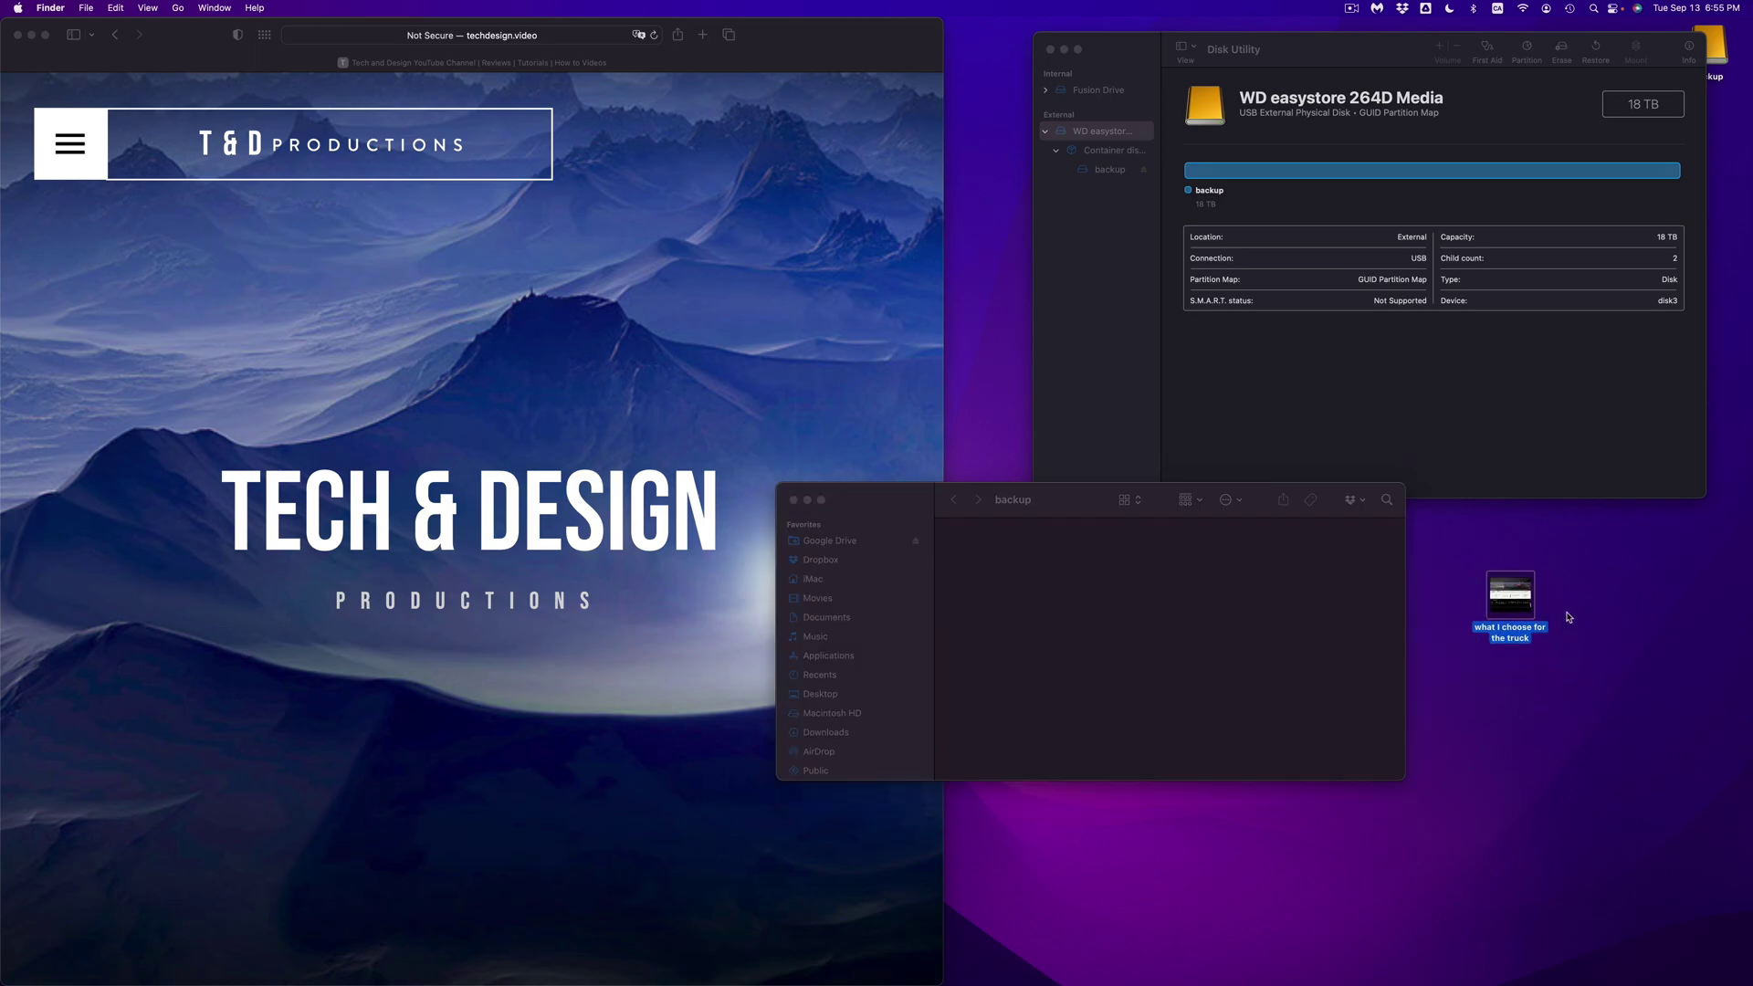
left_click(1568, 612)
right_click(1567, 611)
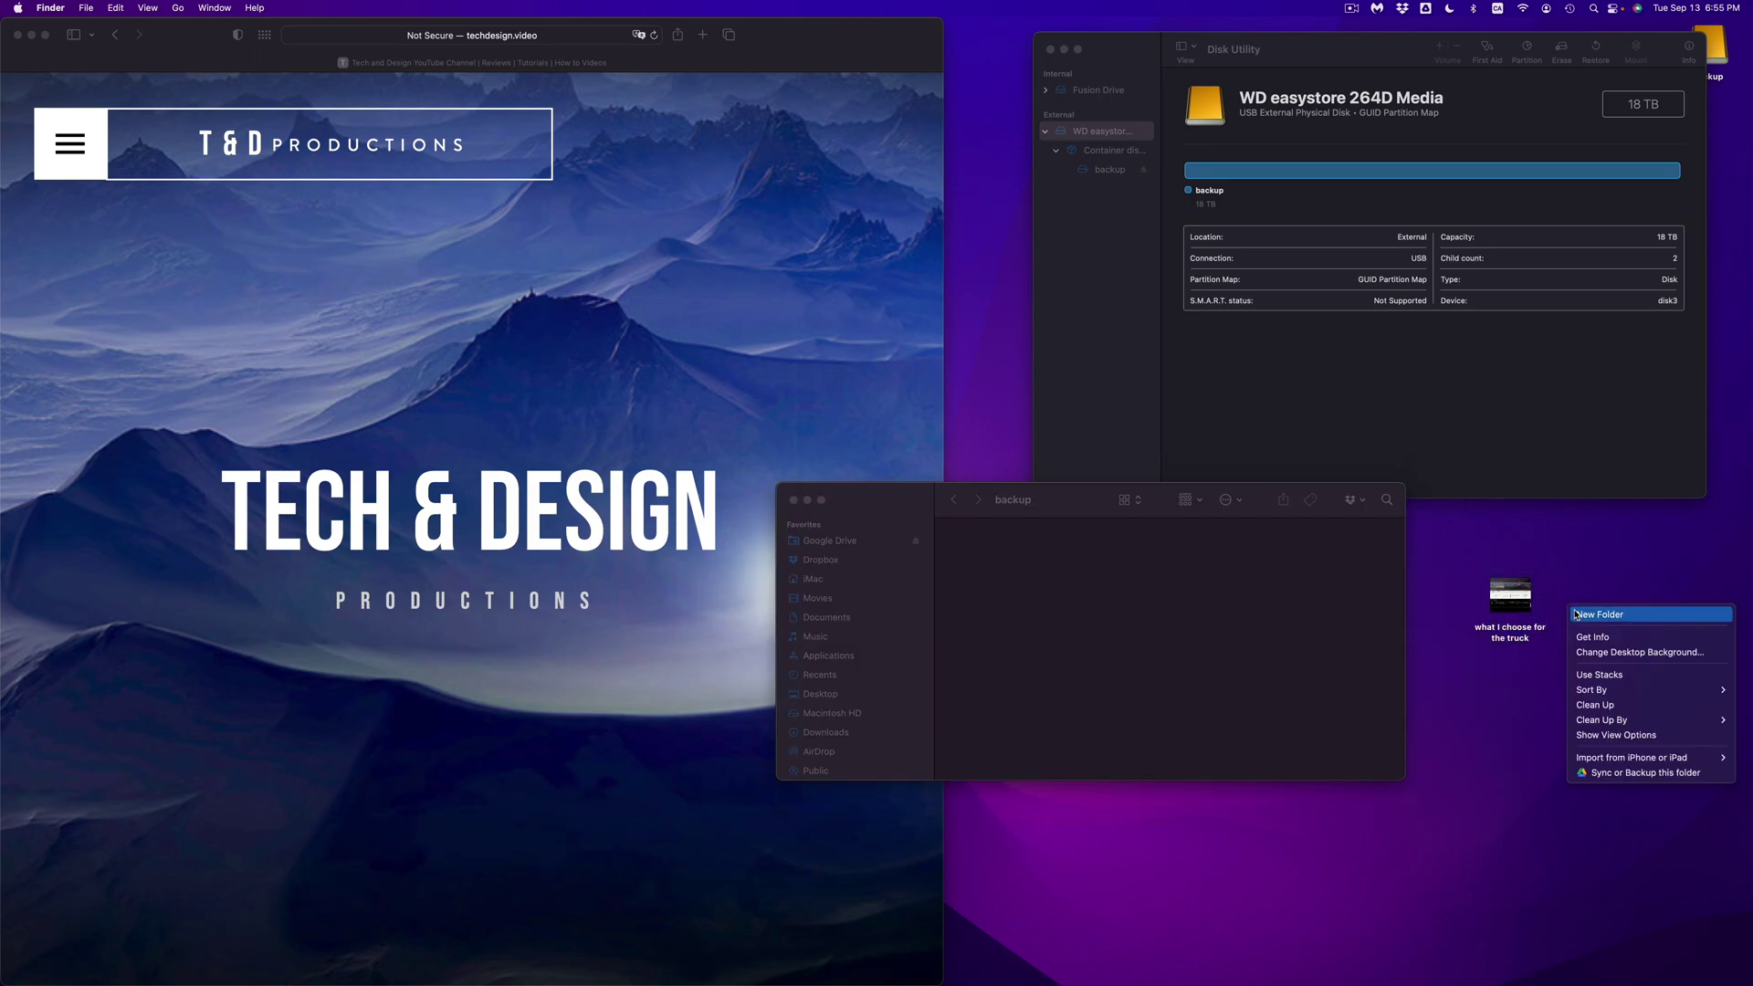
left_click(1579, 614)
left_click_drag(1583, 610, 1080, 530)
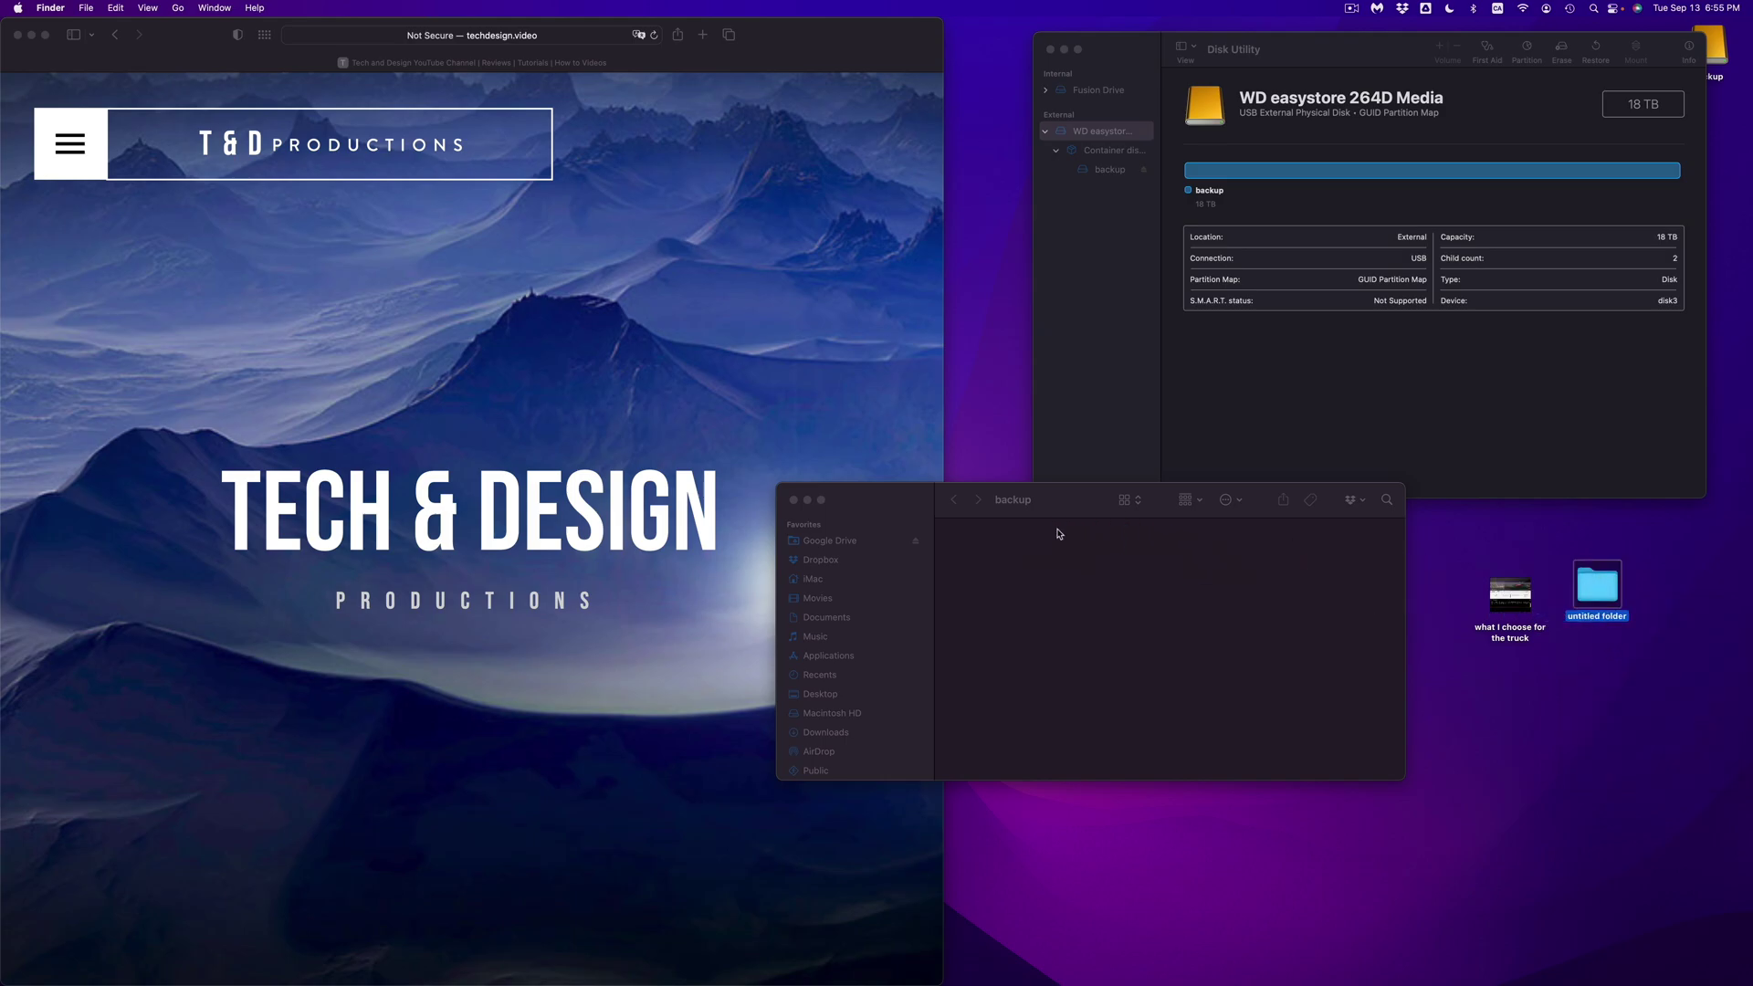
left_click_drag(1510, 595, 1134, 566)
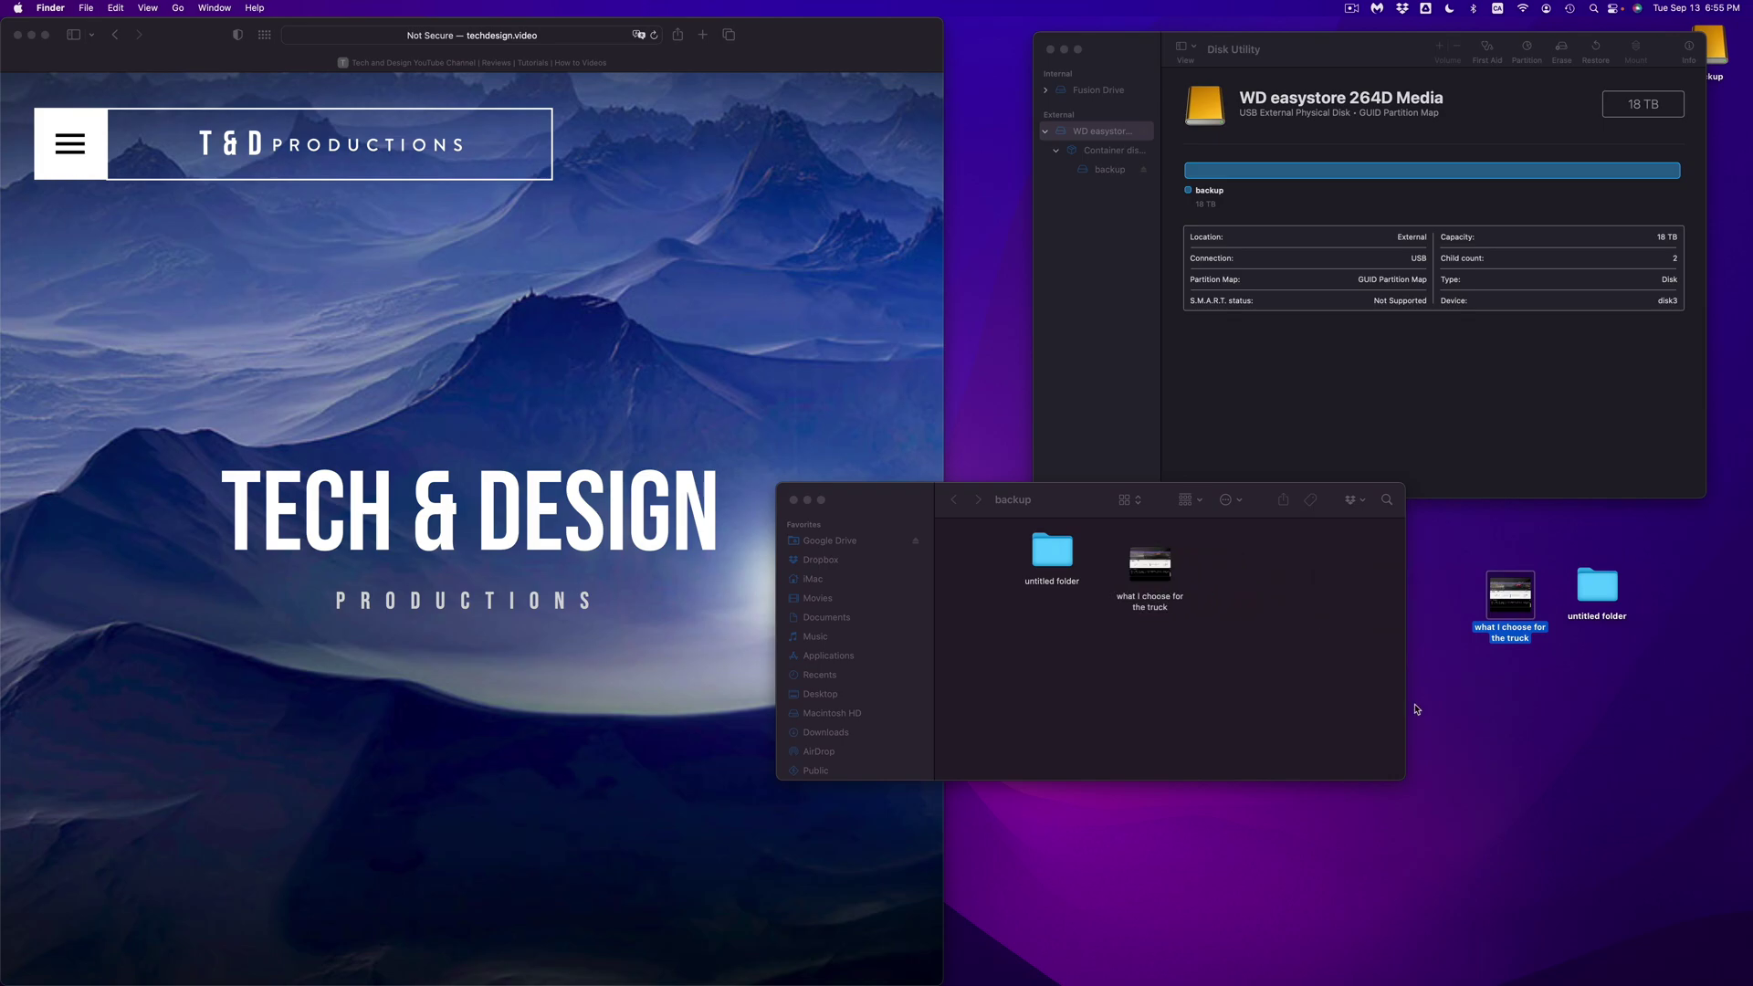
Rename the new desktop folder as 21321312
left_click(1596, 619)
key("Return")
type("21321312")
left_click(1636, 667)
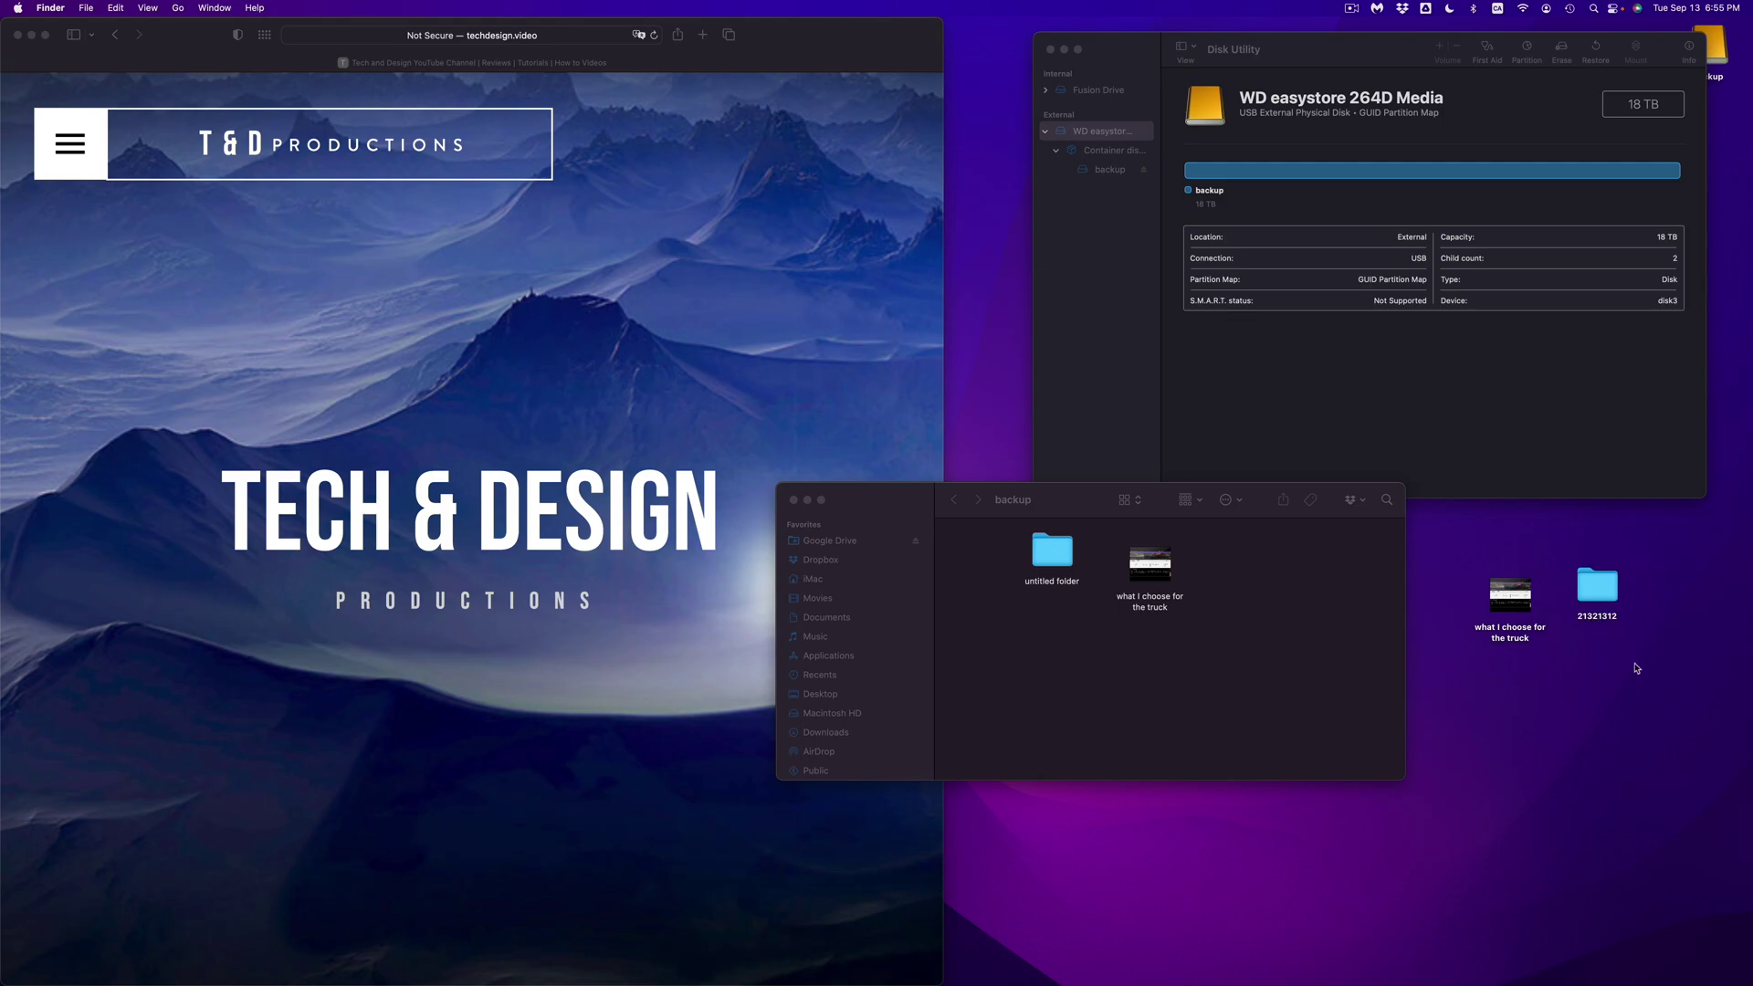
Copy the desktop folder 21321312 into the backup drive and place the copy below "untitled folder"
left_click(1605, 582)
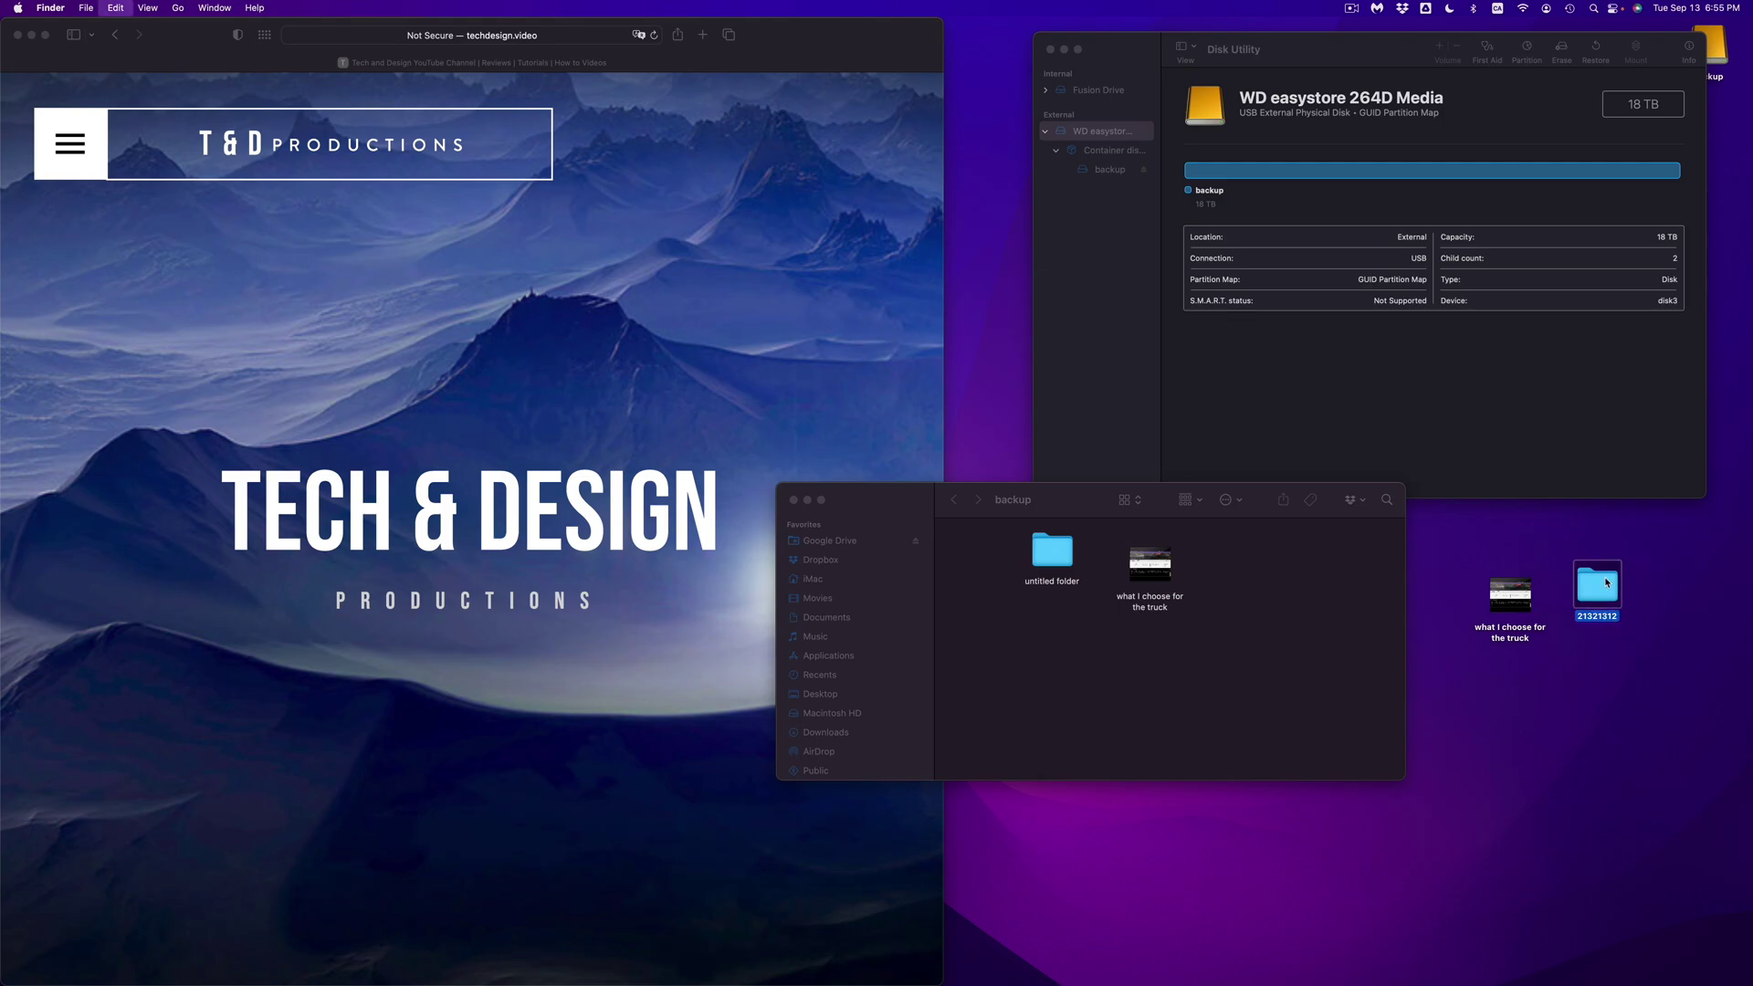
left_click(1280, 635)
key("super+v")
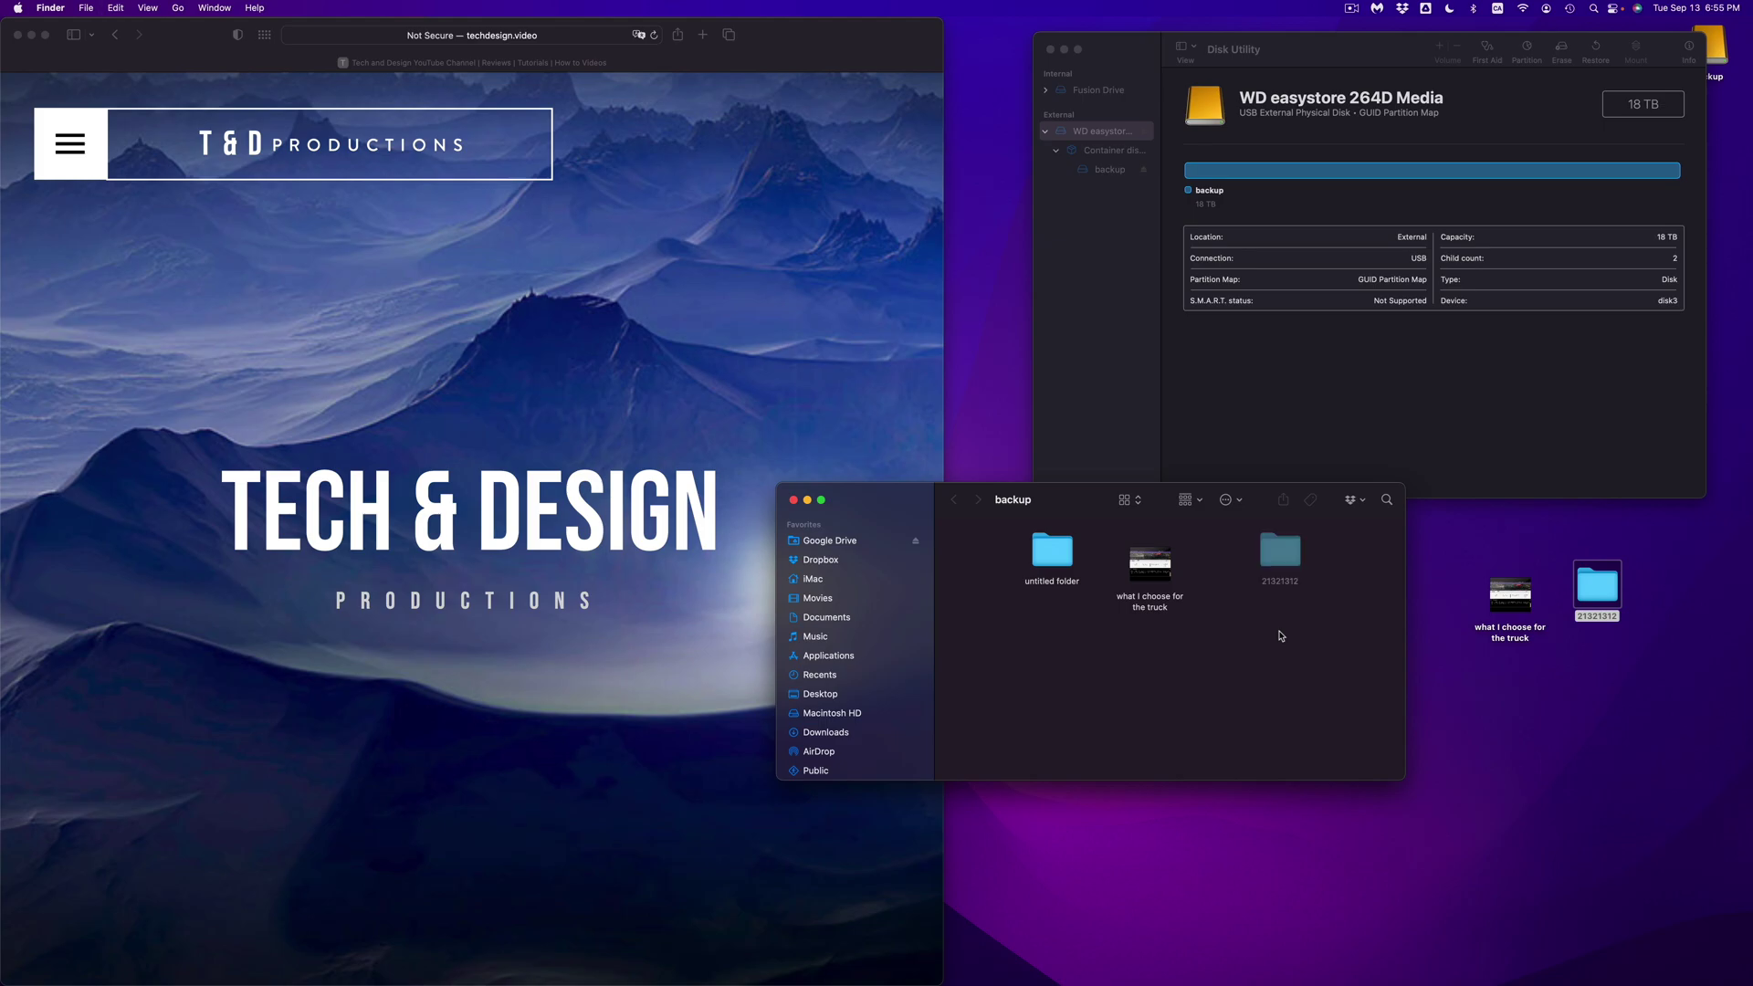
left_click_drag(1280, 548, 1058, 619)
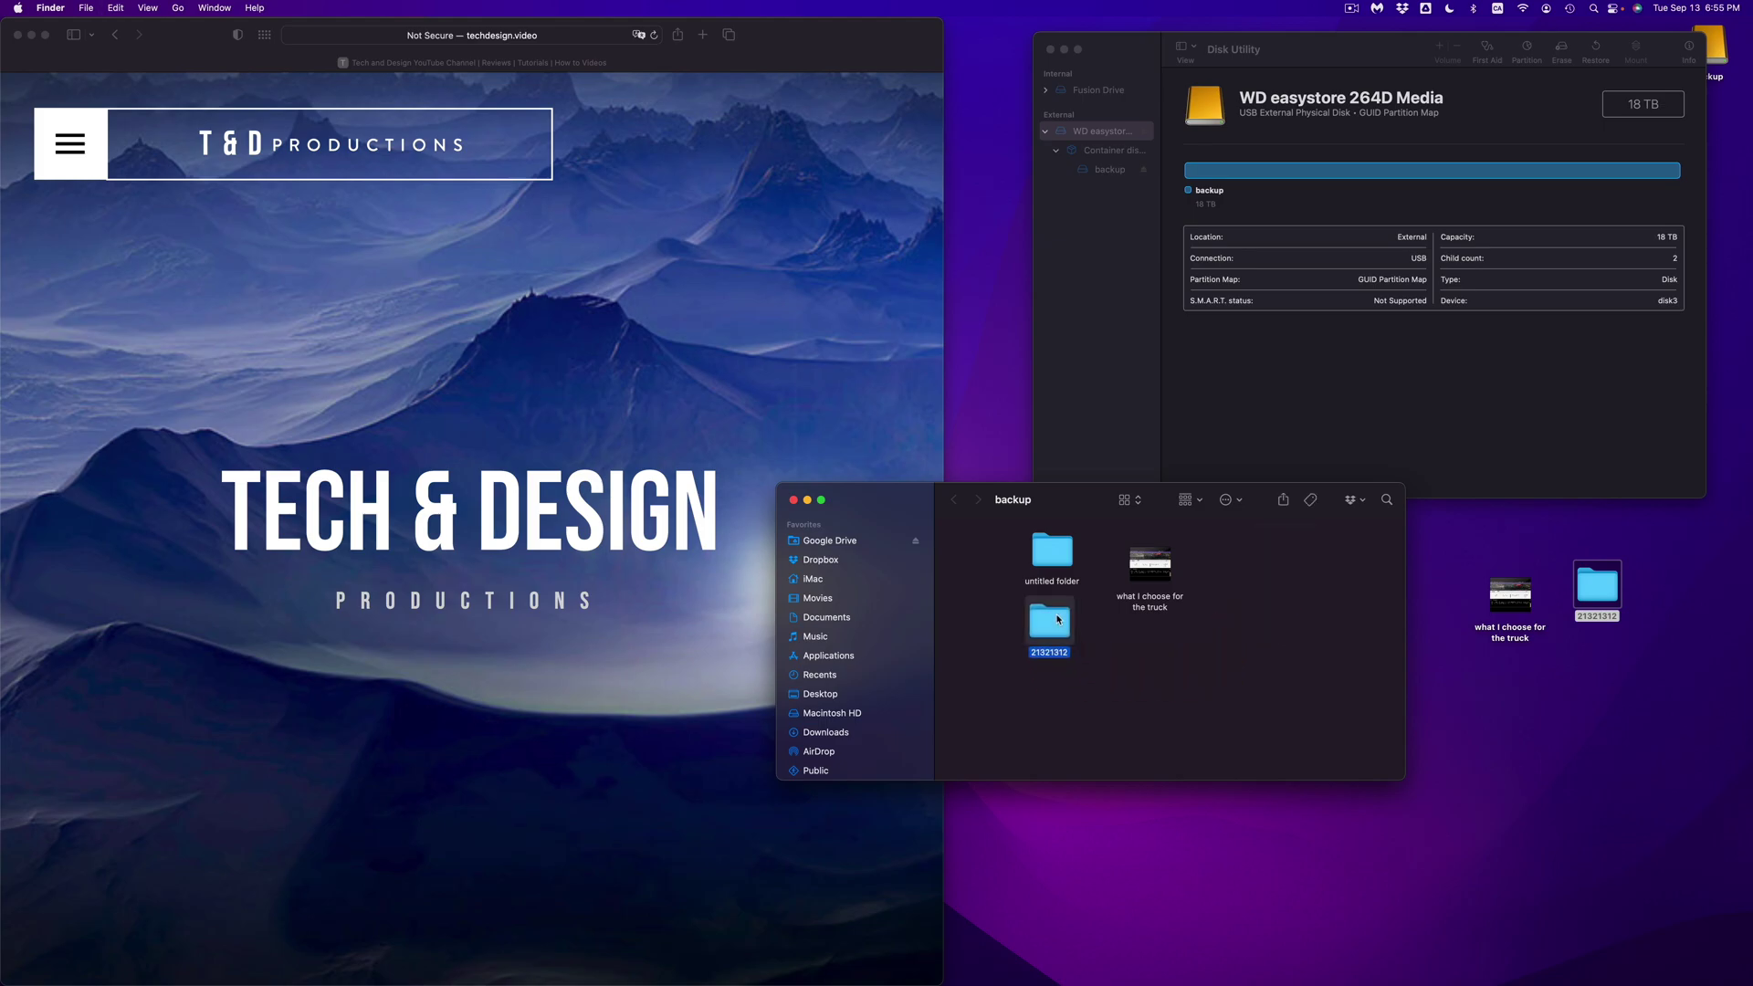
Rename the desktop folder 21321312 as asdasdsad
left_click(1522, 717)
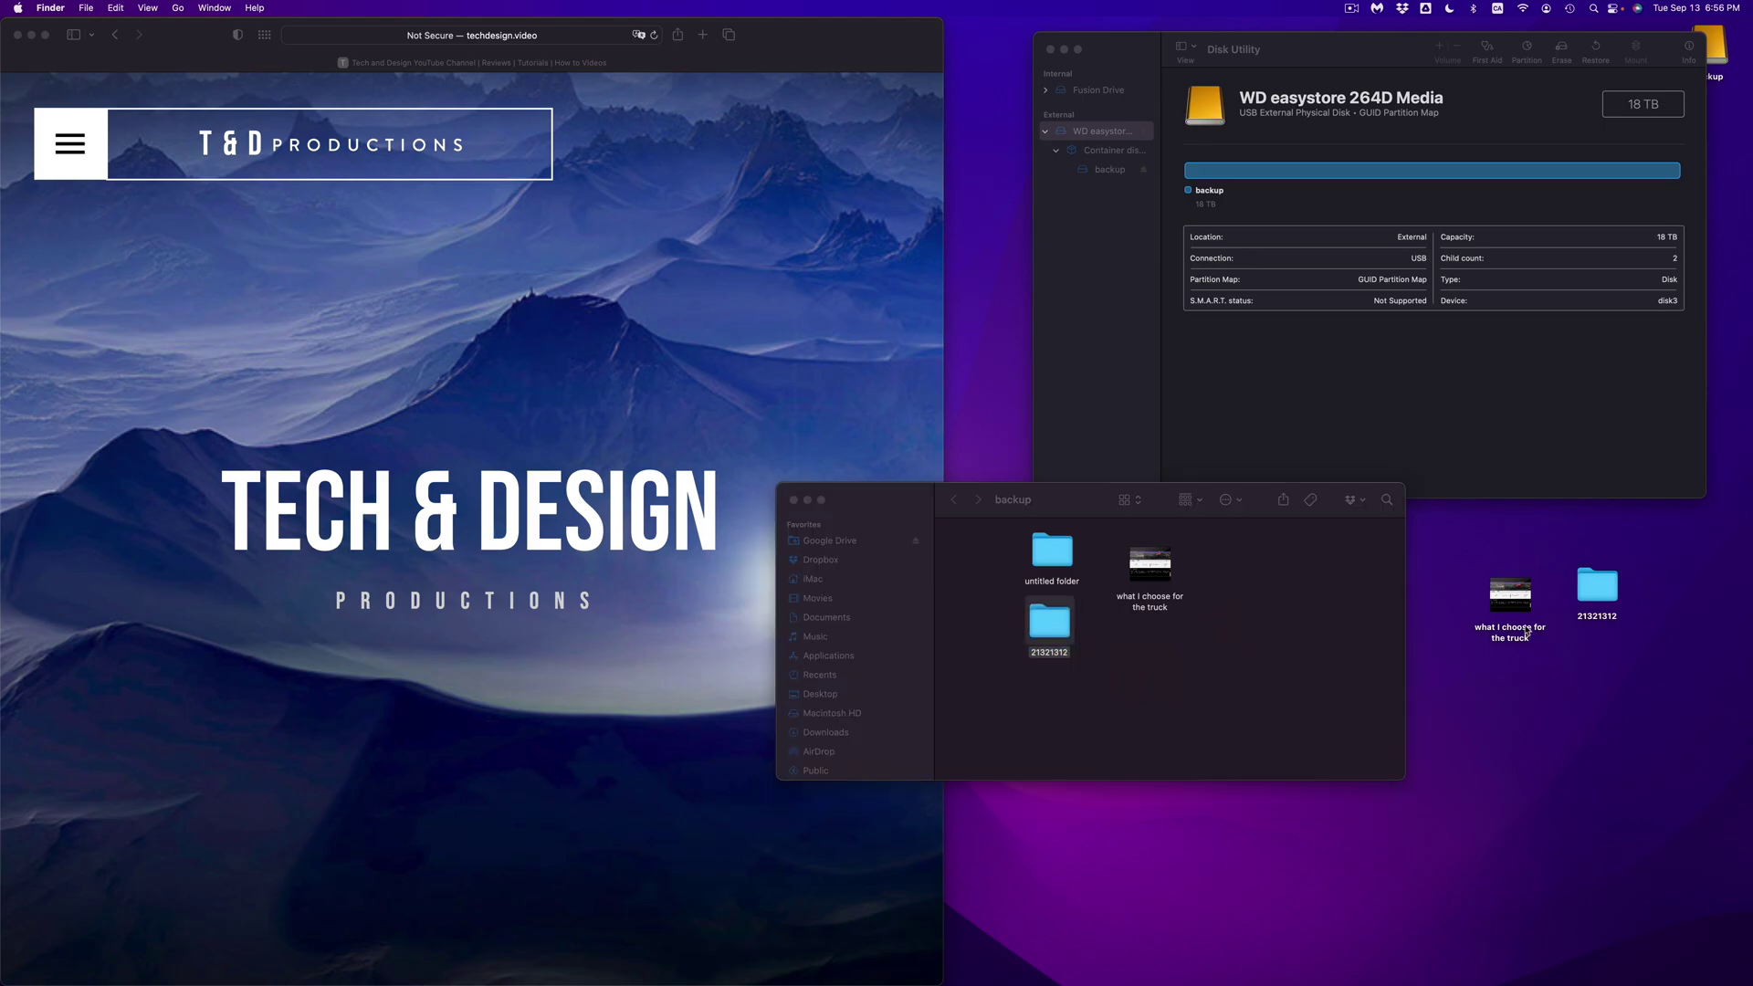
left_click(1608, 613)
key("Return")
type("asdasdsad")
key("Return")
Copy the desktop folder asdasdsad, paste it into the backup drive and place the copy beside the image
right_click(1591, 582)
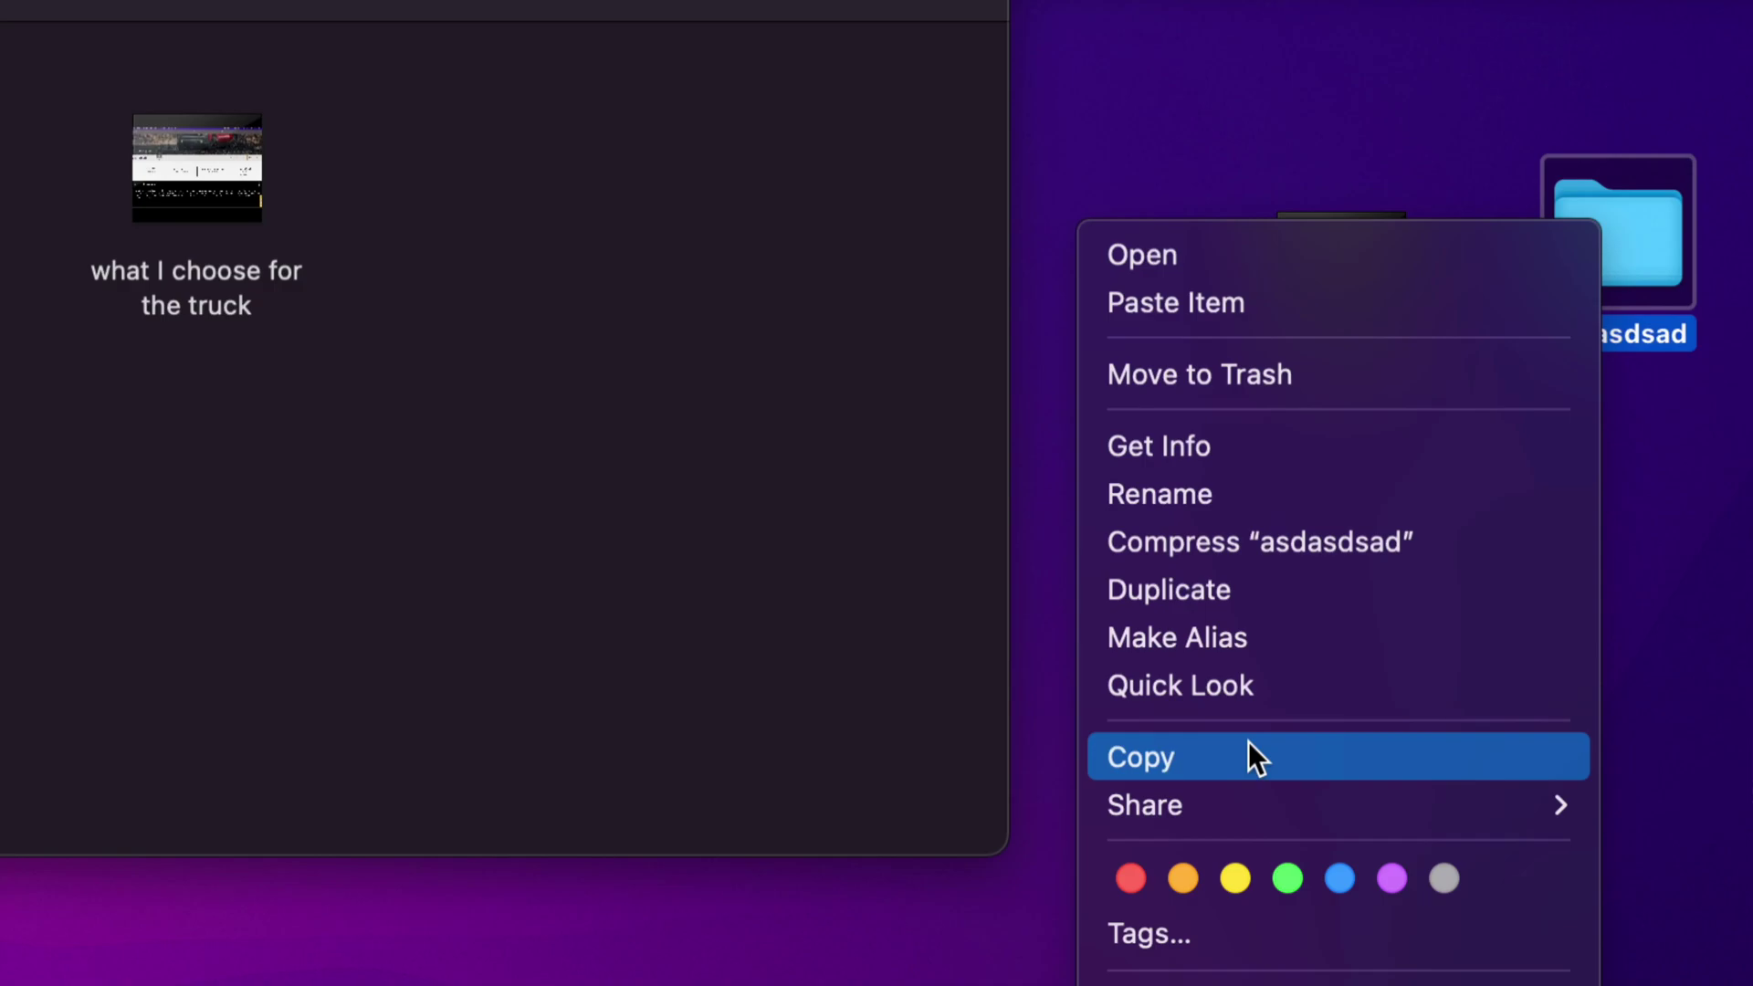
left_click(1213, 743)
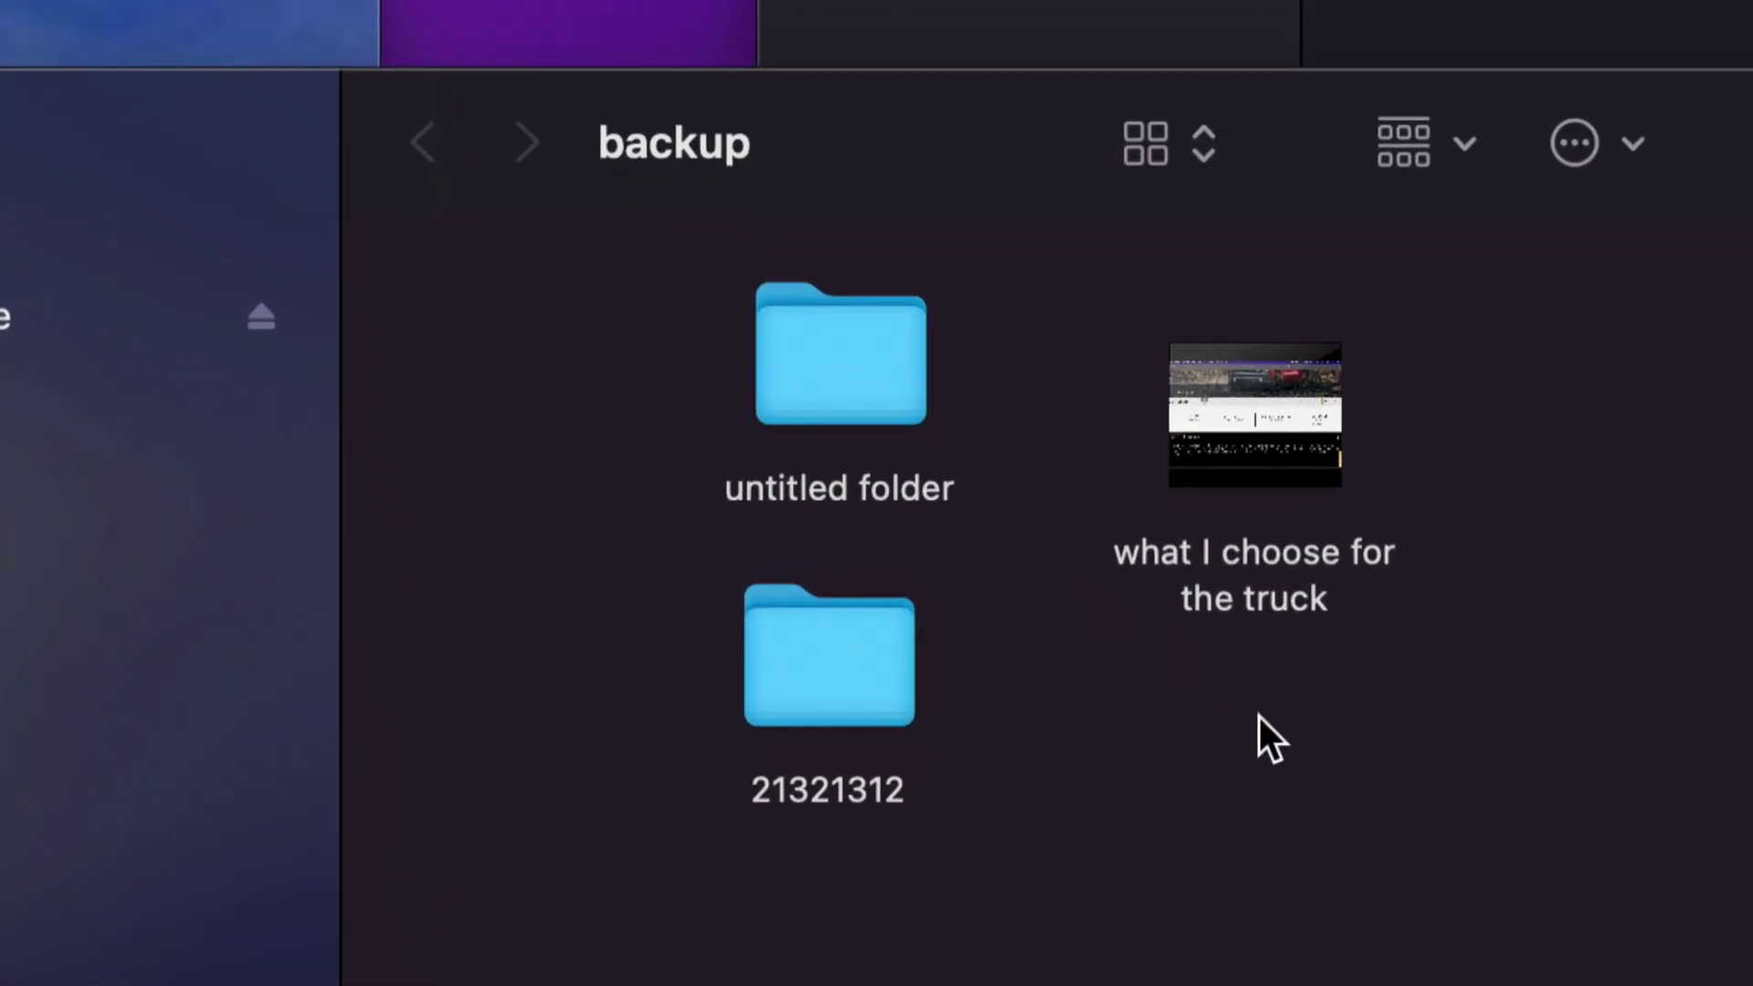
right_click(1515, 401)
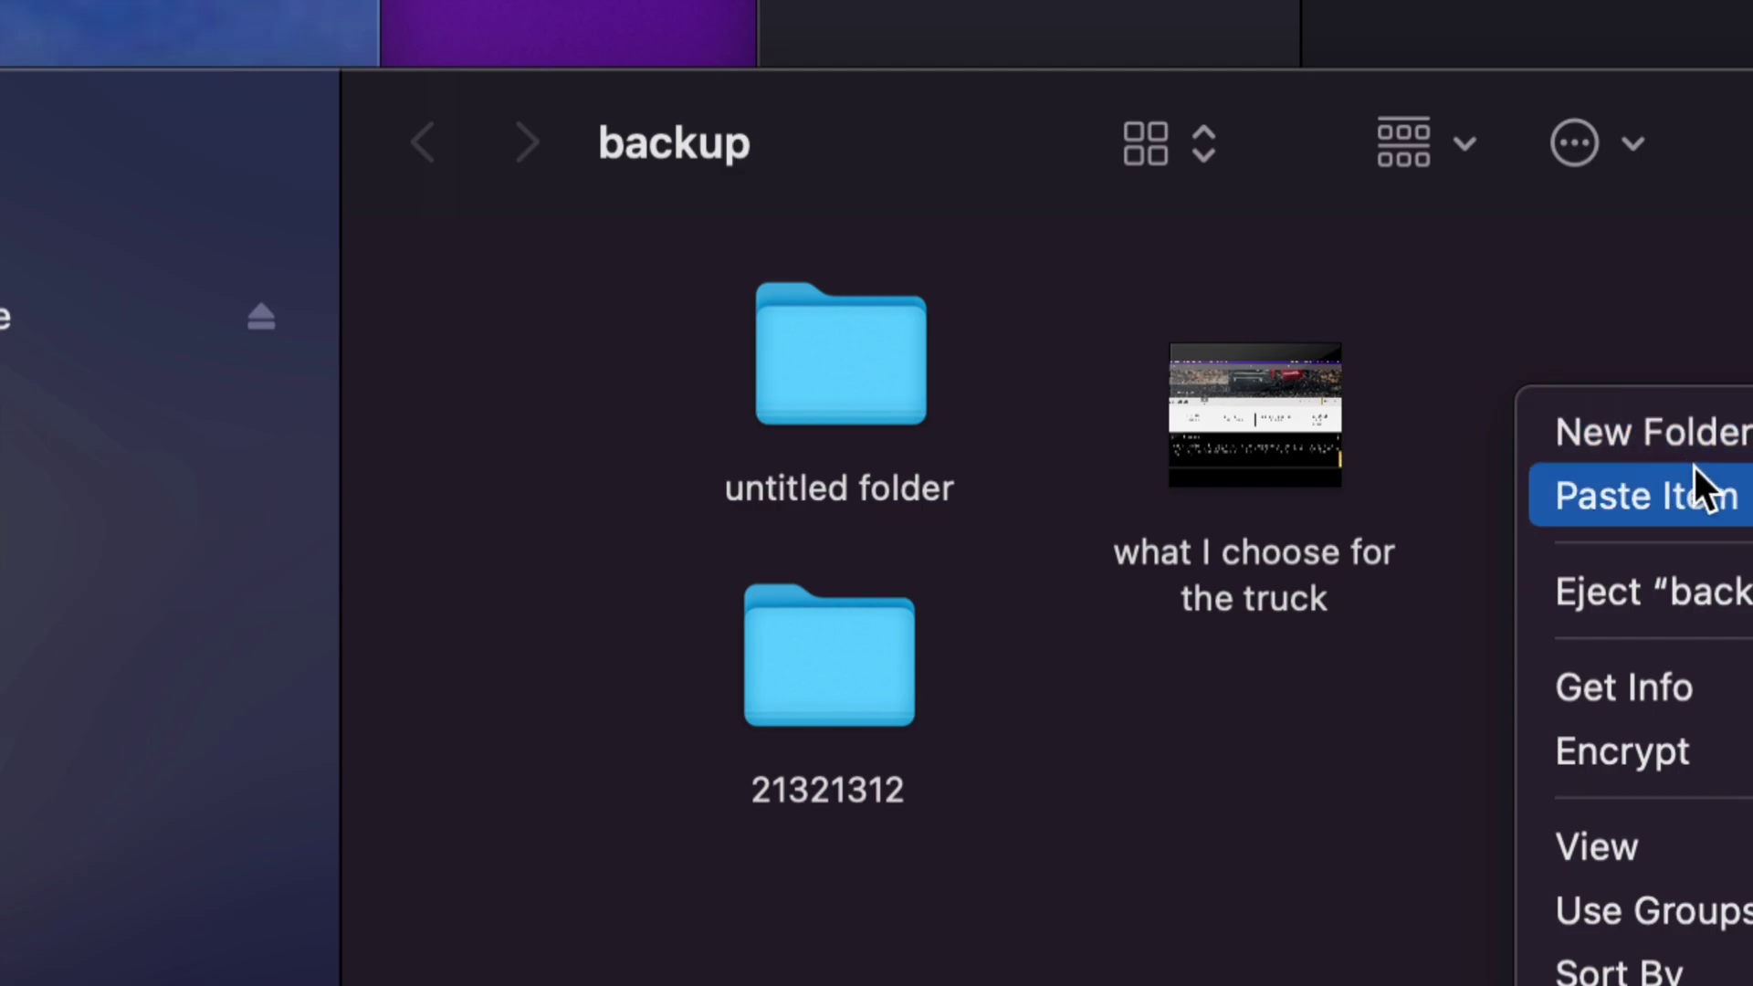
left_click(1525, 500)
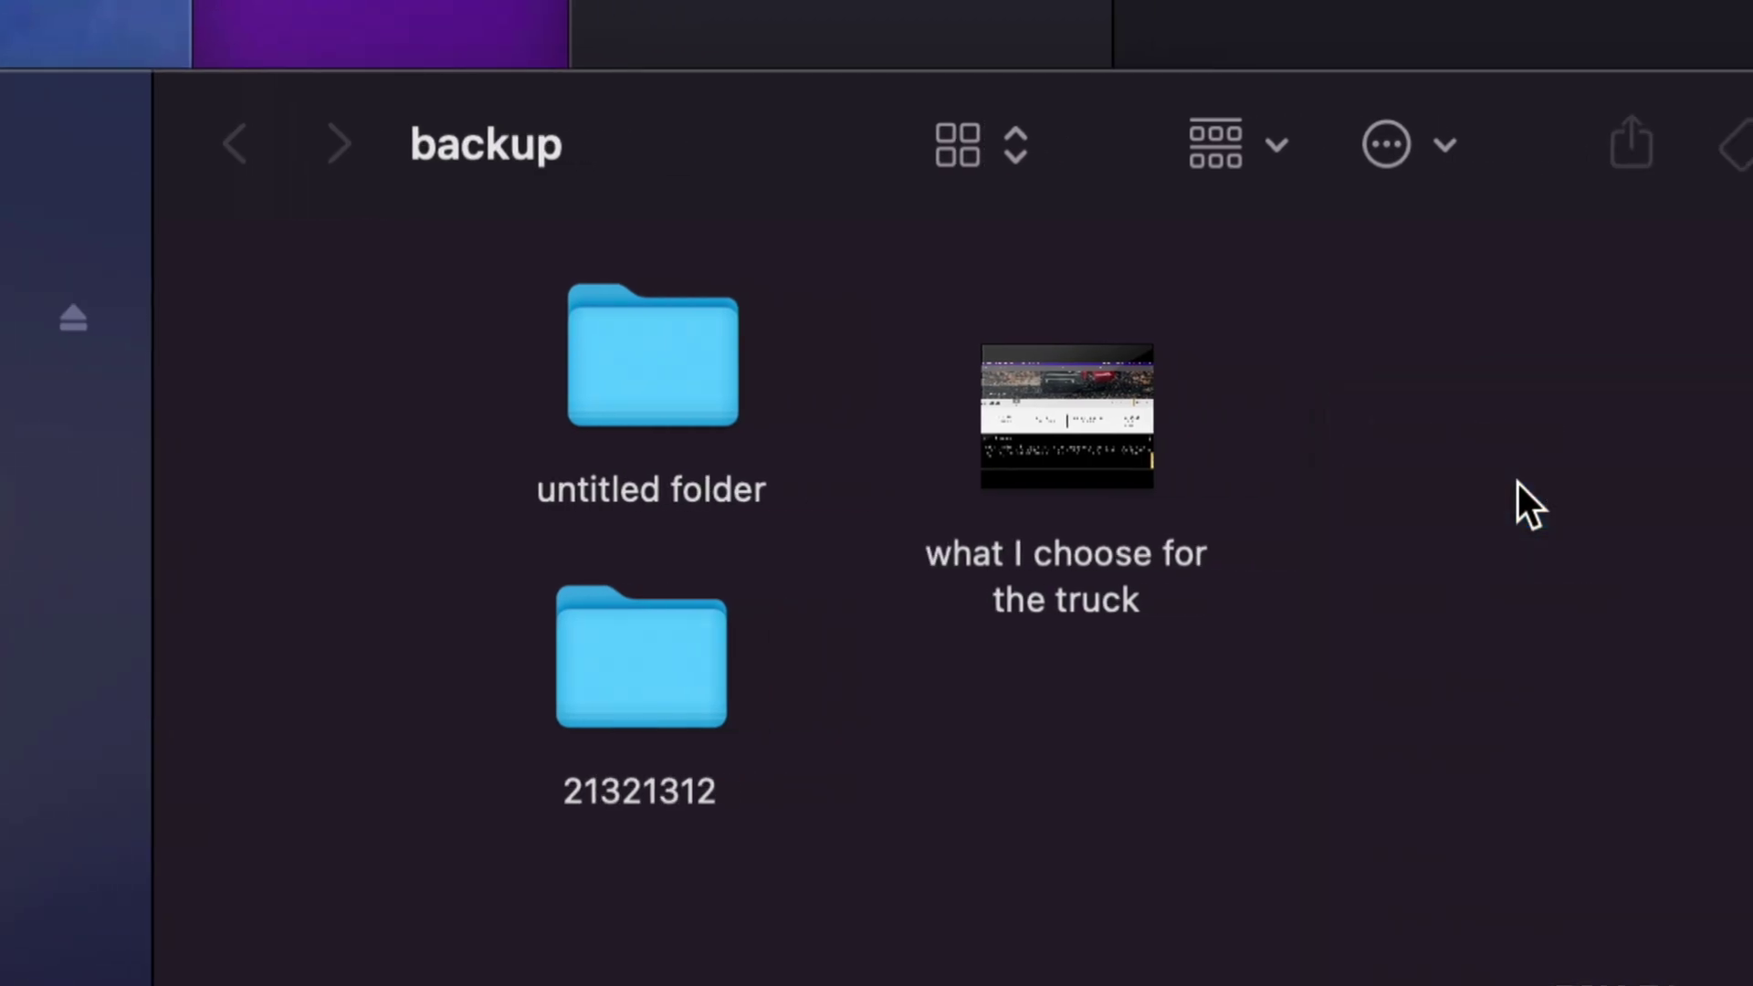
left_click_drag(1627, 407, 1342, 447)
left_click(1470, 455)
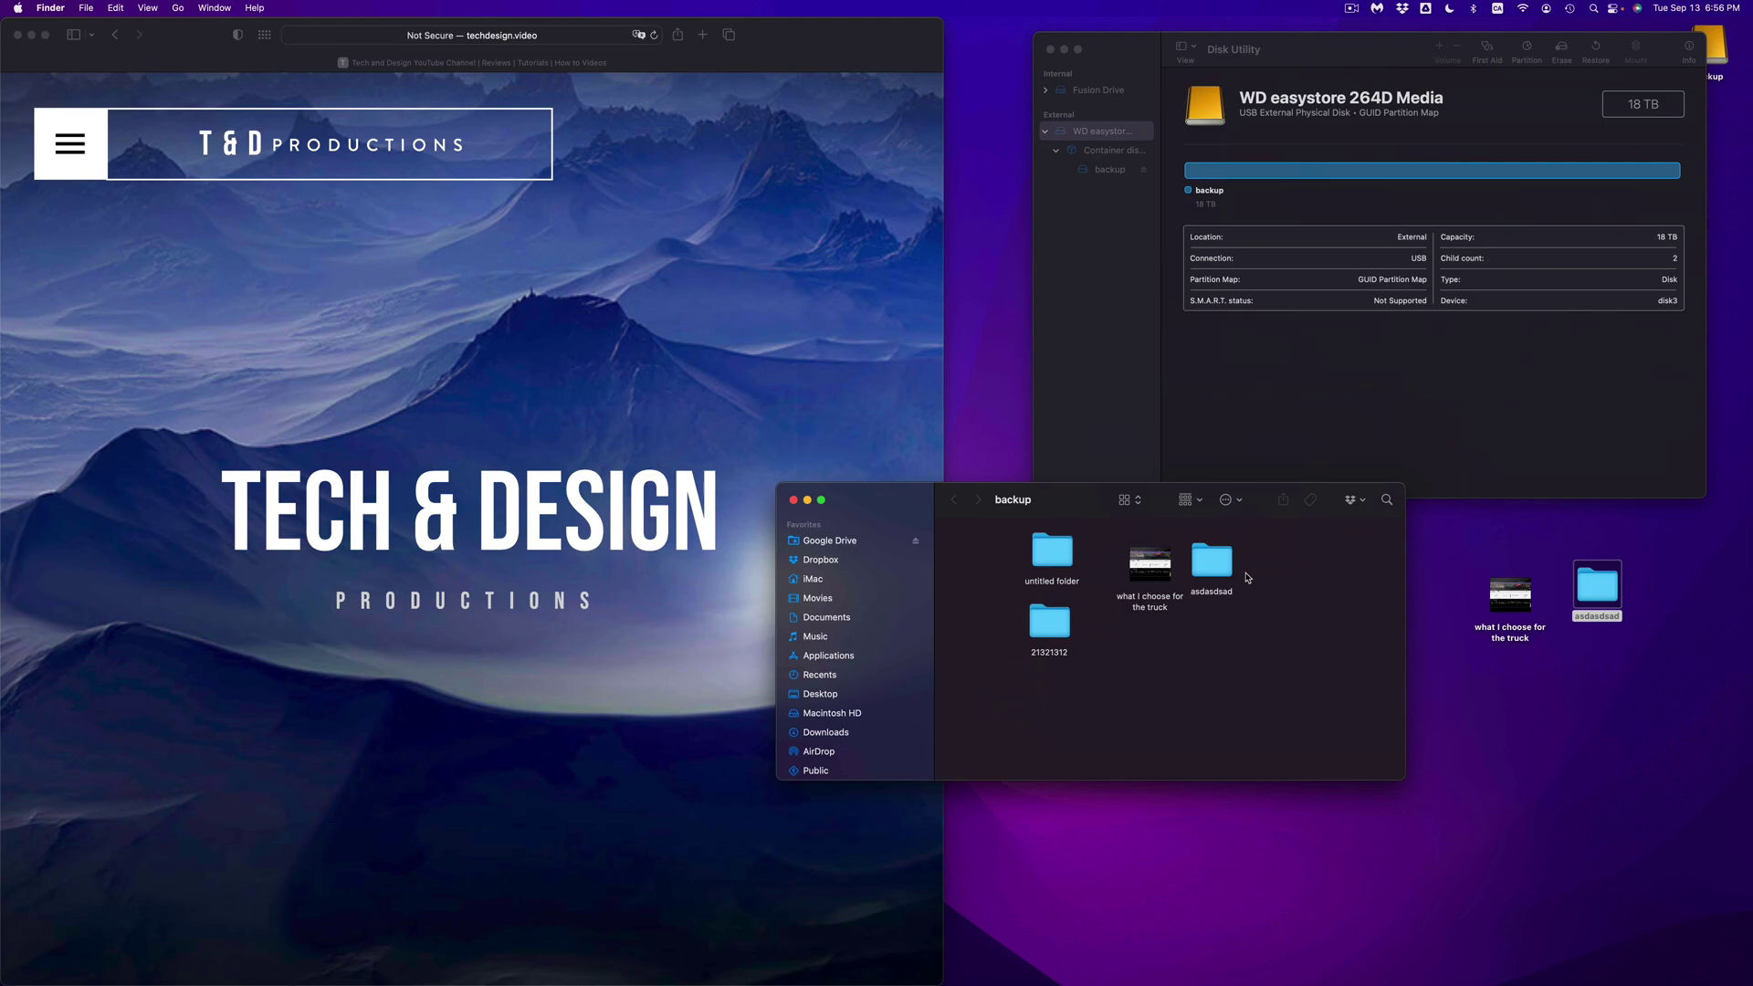
Move the asdasdsad folder on the desktop to the Trash
left_click_drag(1444, 589, 1631, 643)
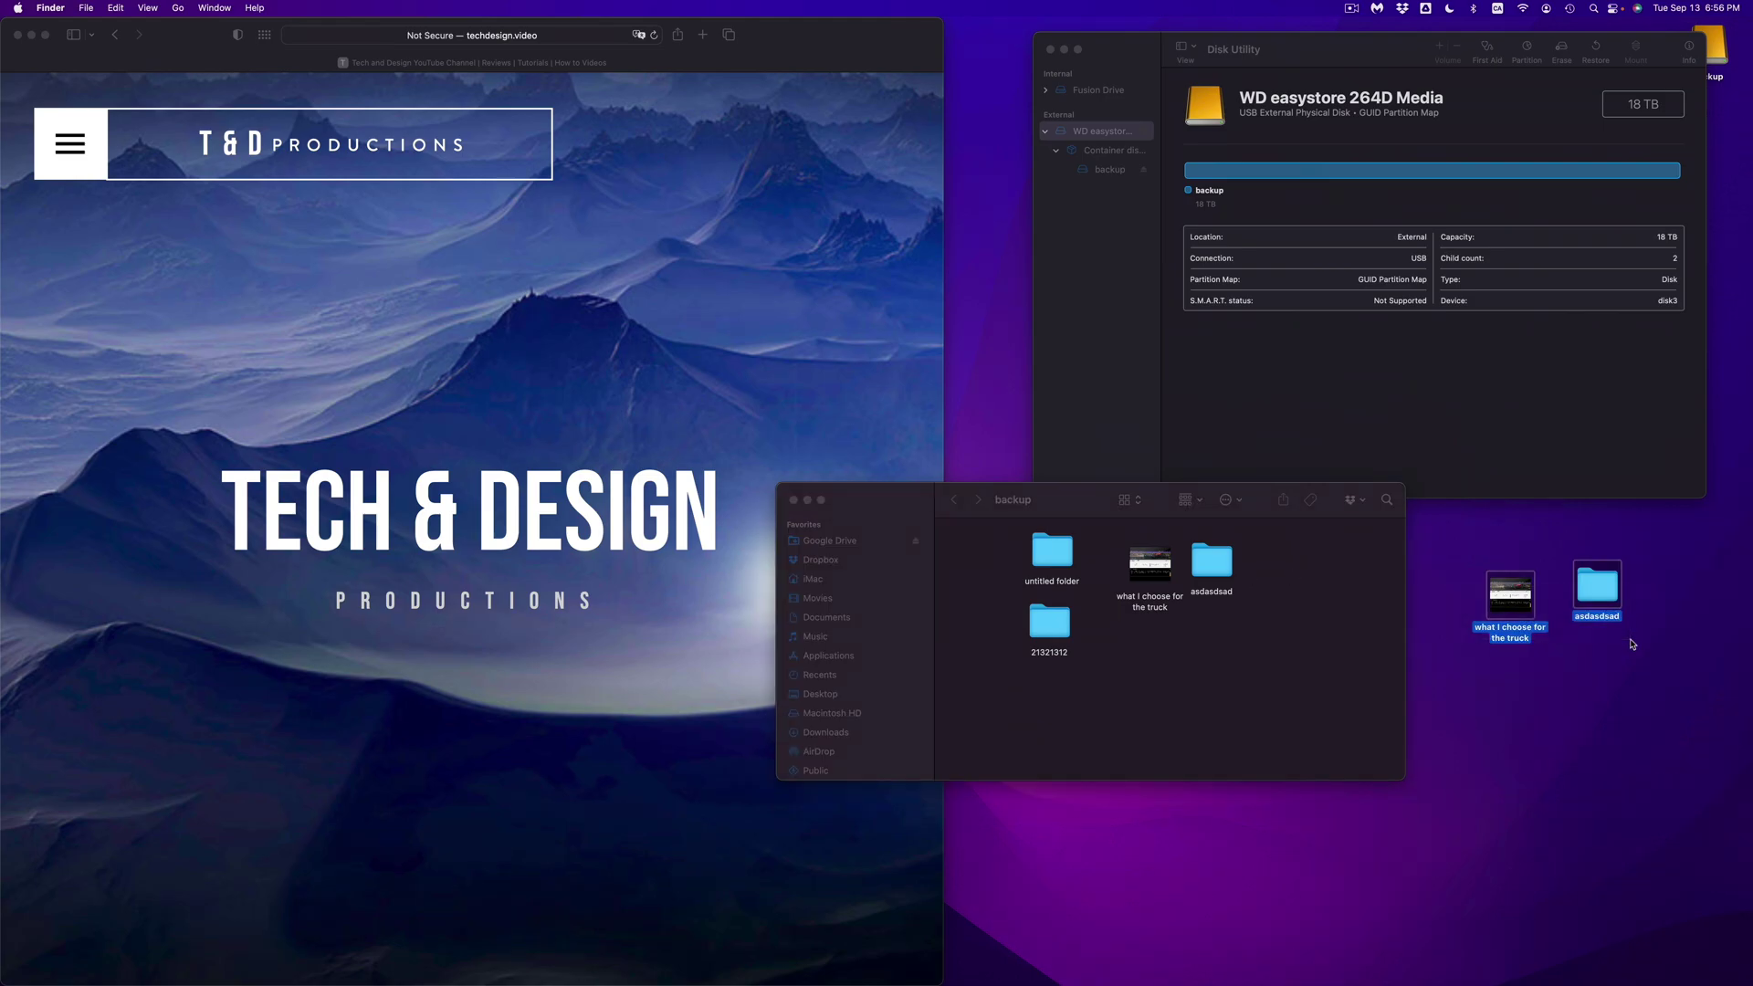
left_click(1632, 644)
left_click(1597, 619)
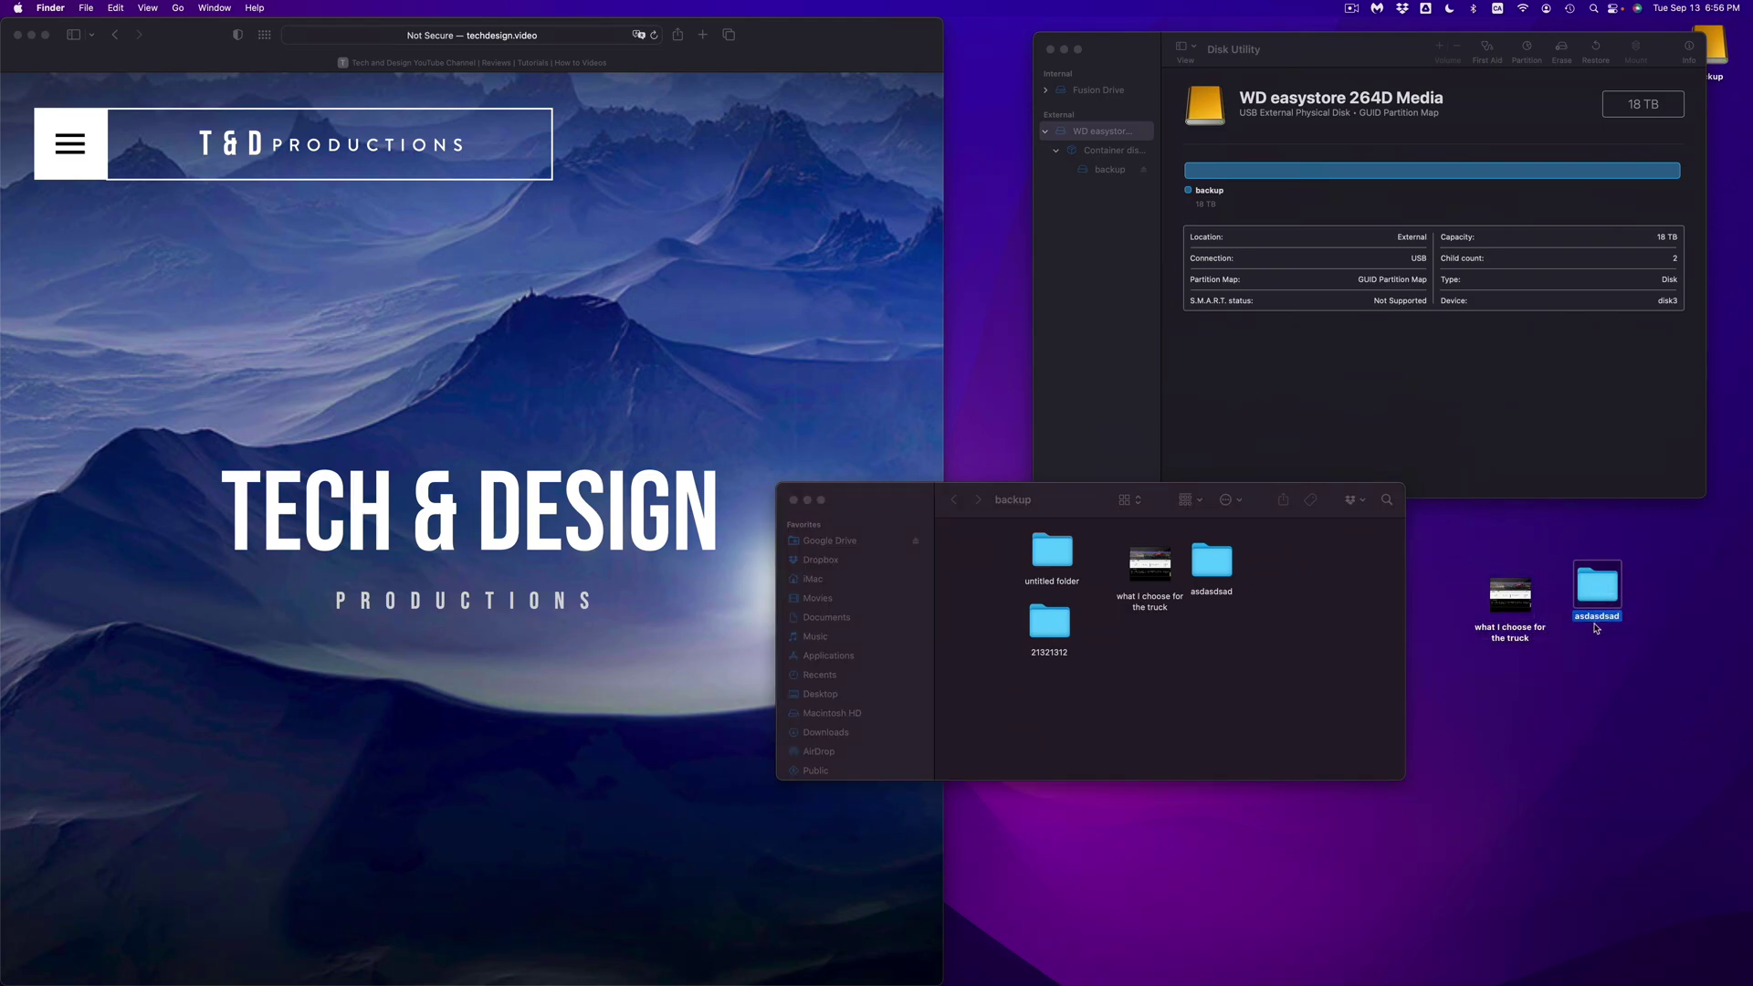
key("super+BackSpace")
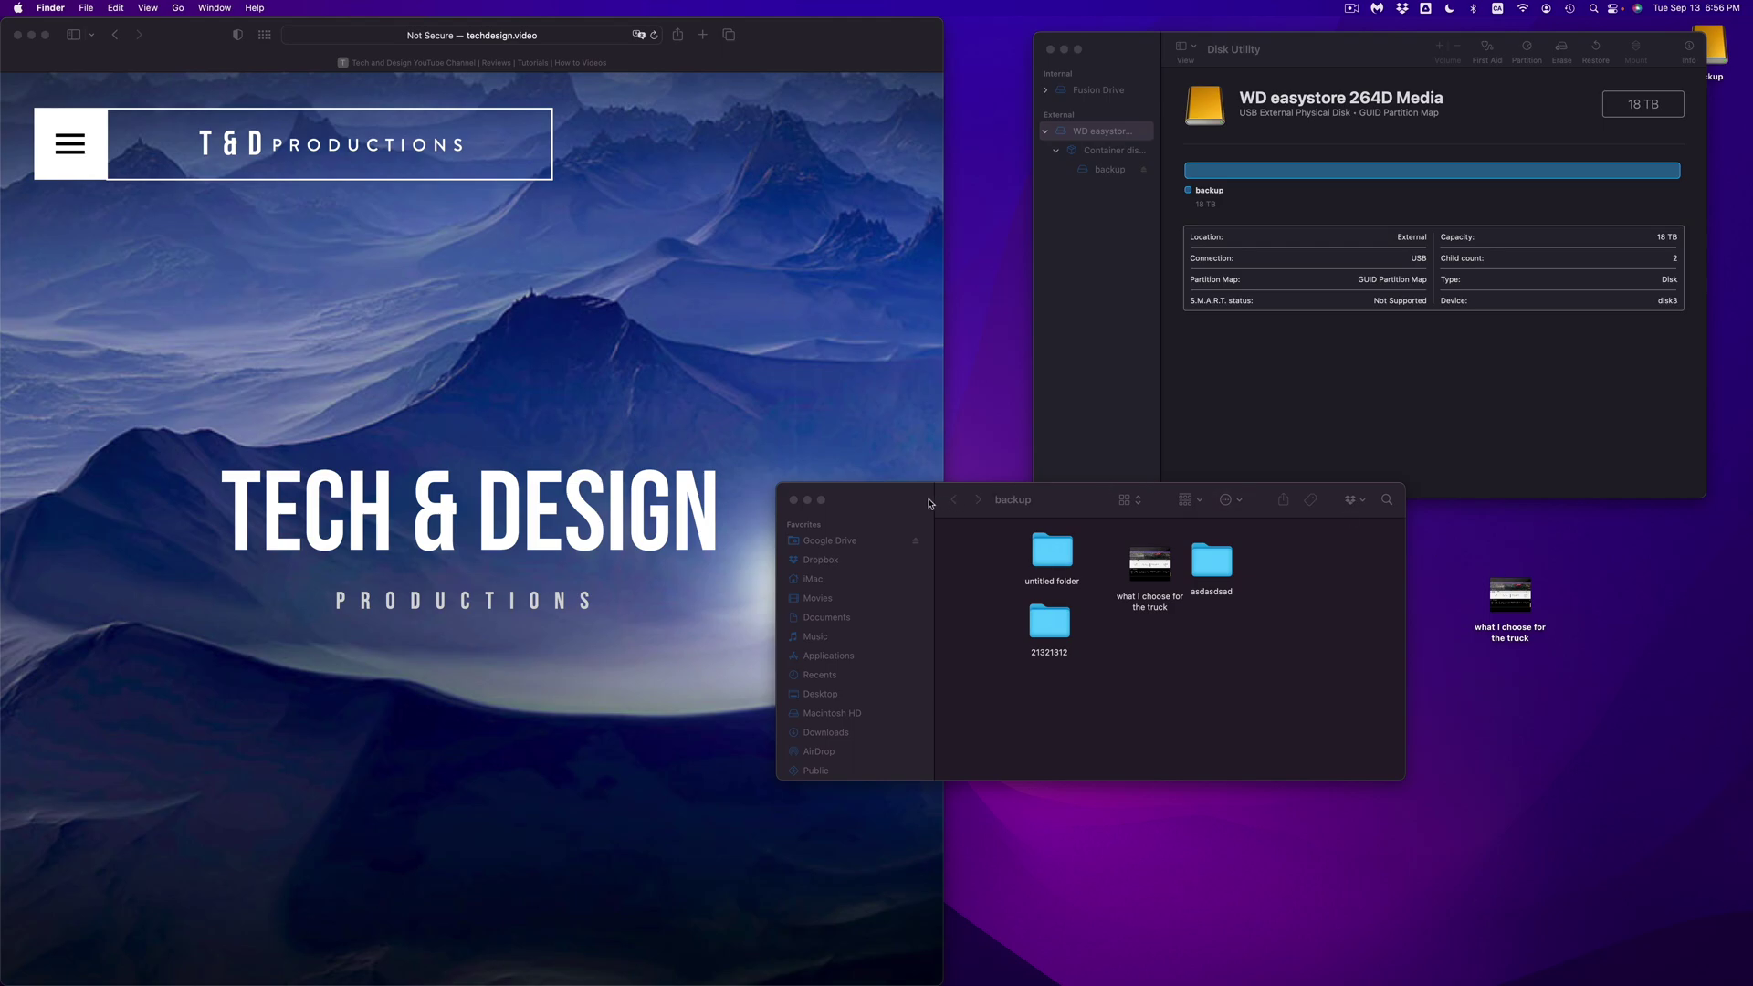
Reposition the backup window and move all three folders and the image on the backup drive to the Trash
left_click_drag(927, 501, 883, 501)
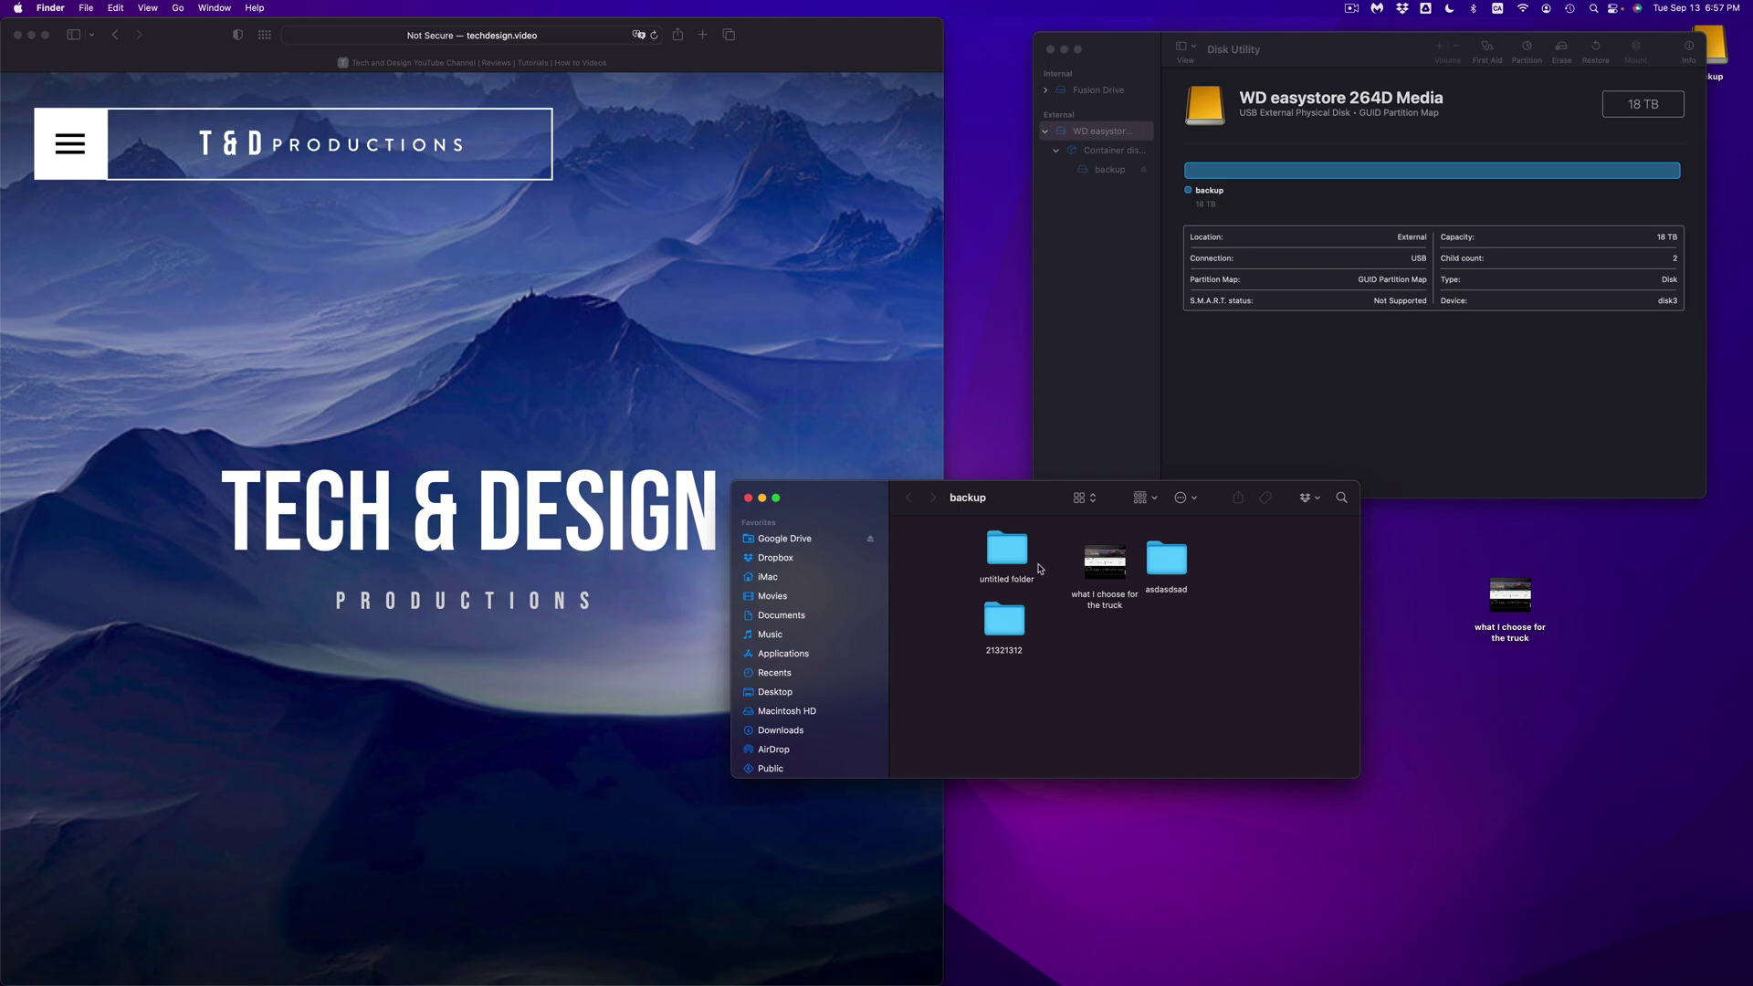
left_click_drag(1032, 507, 1036, 537)
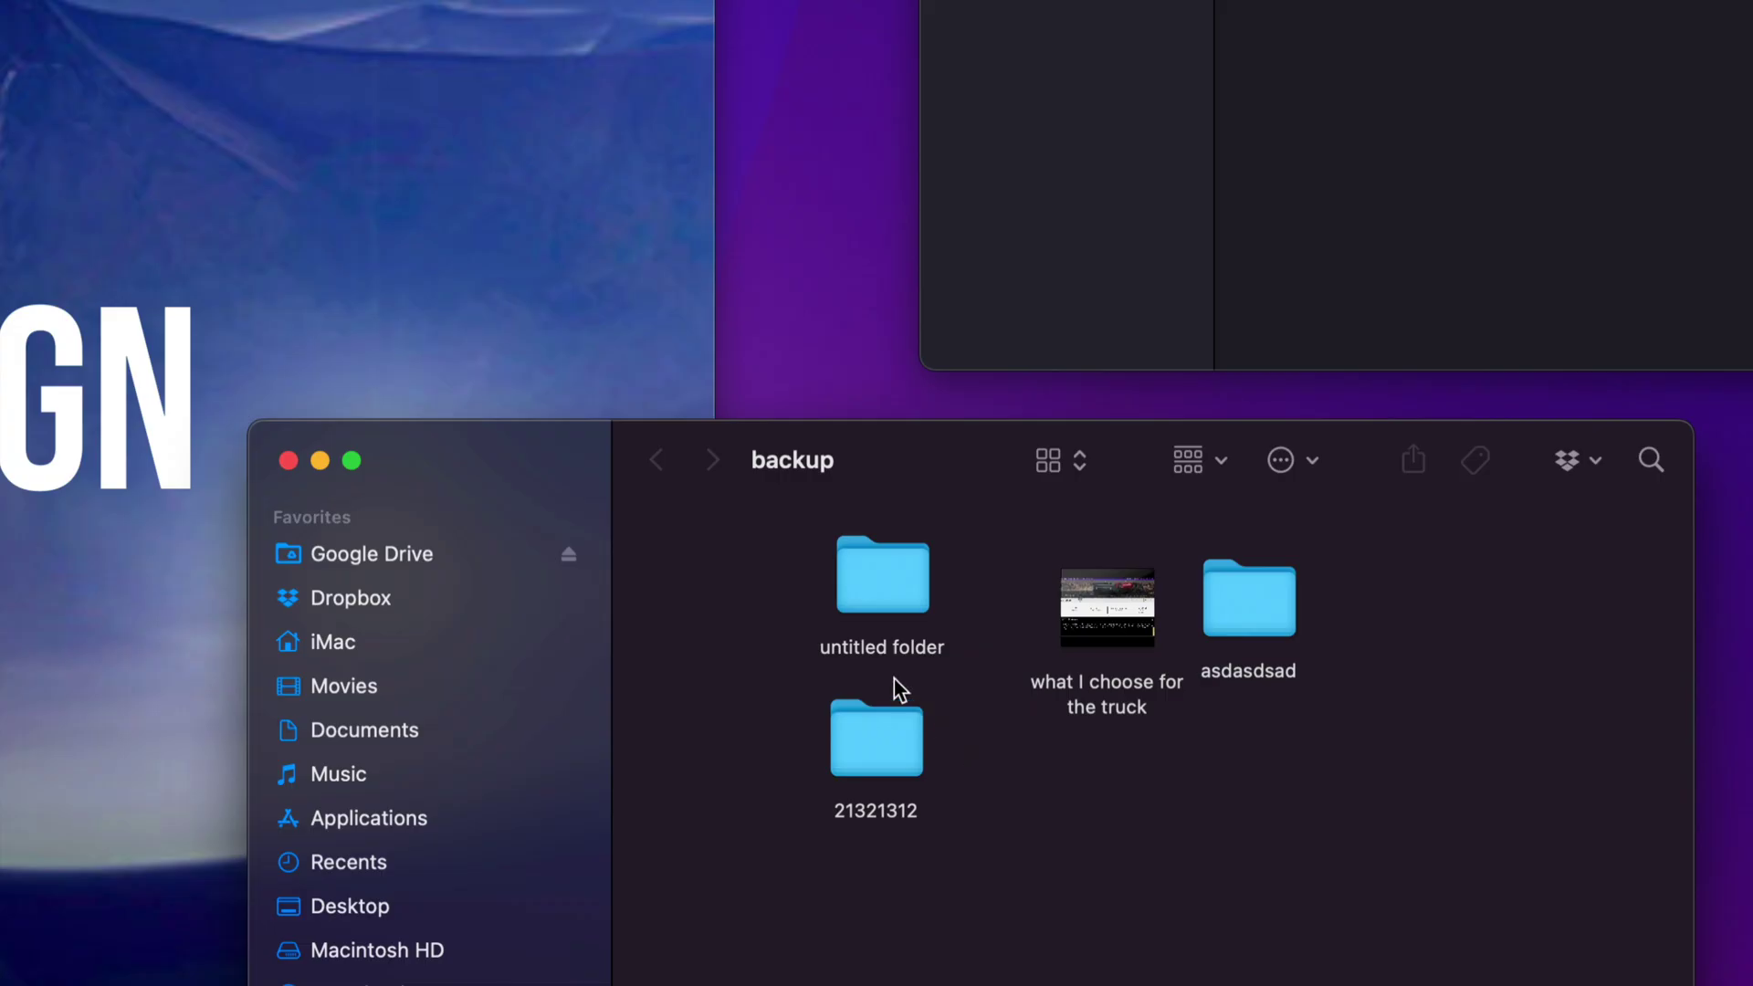
left_click_drag(791, 573, 1279, 810)
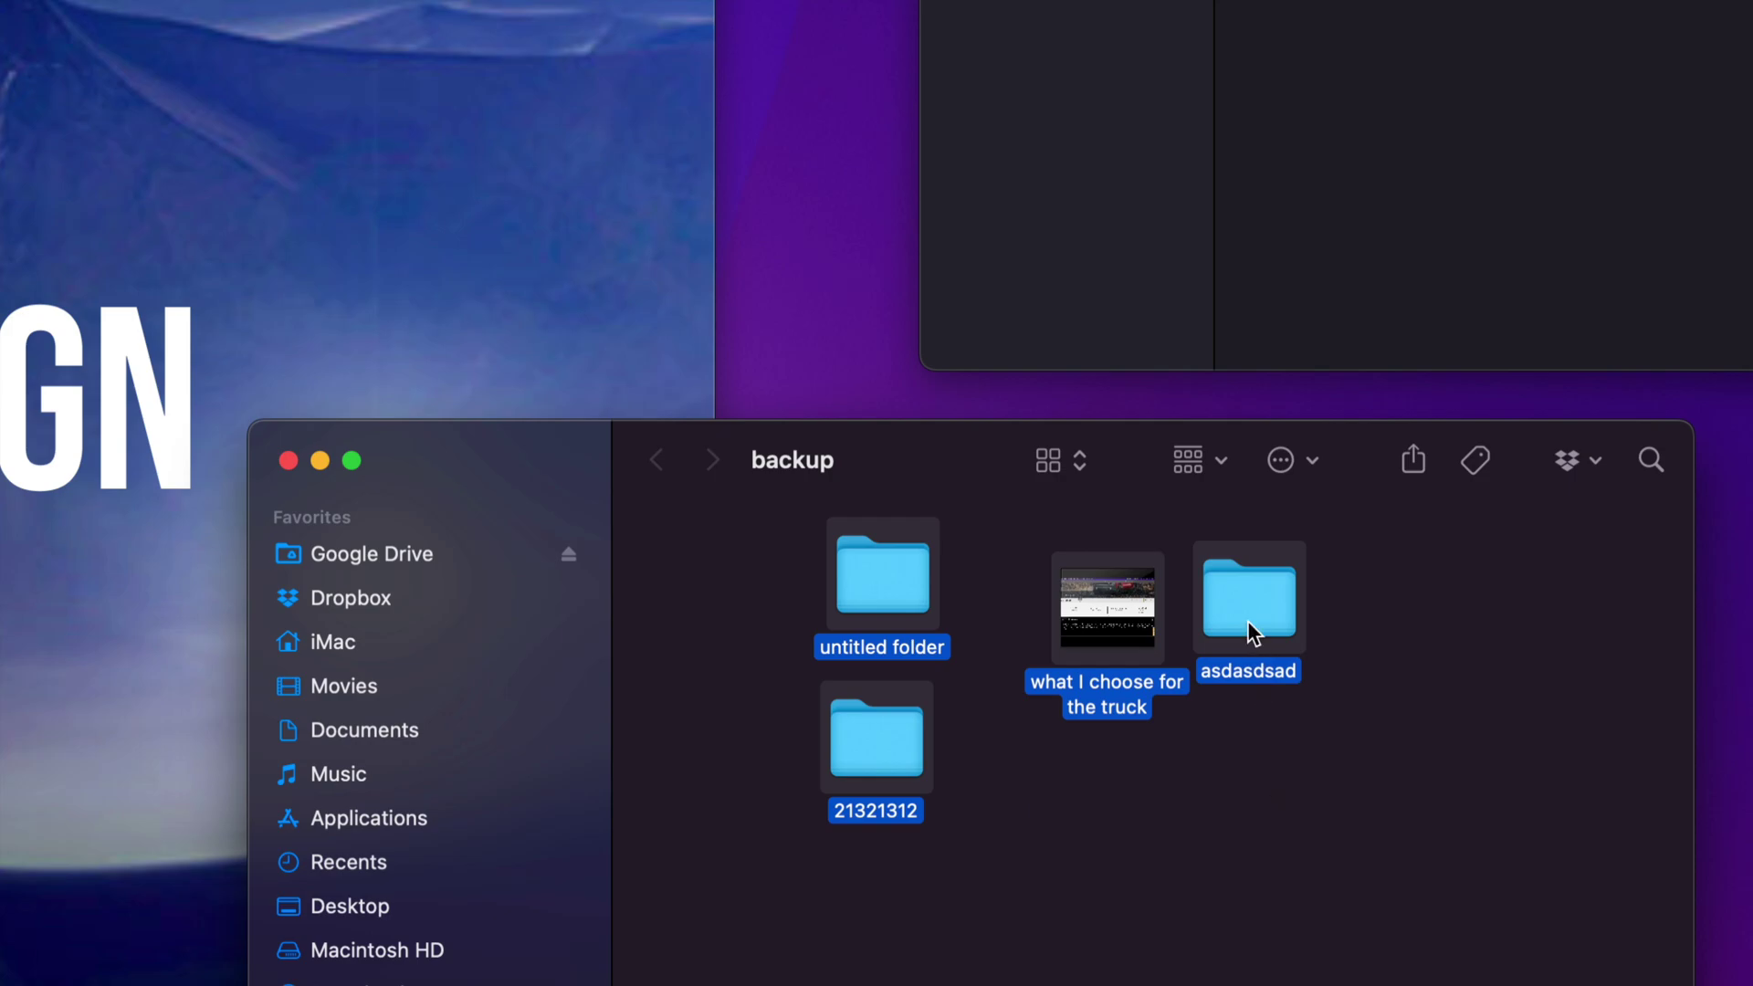
right_click(1238, 573)
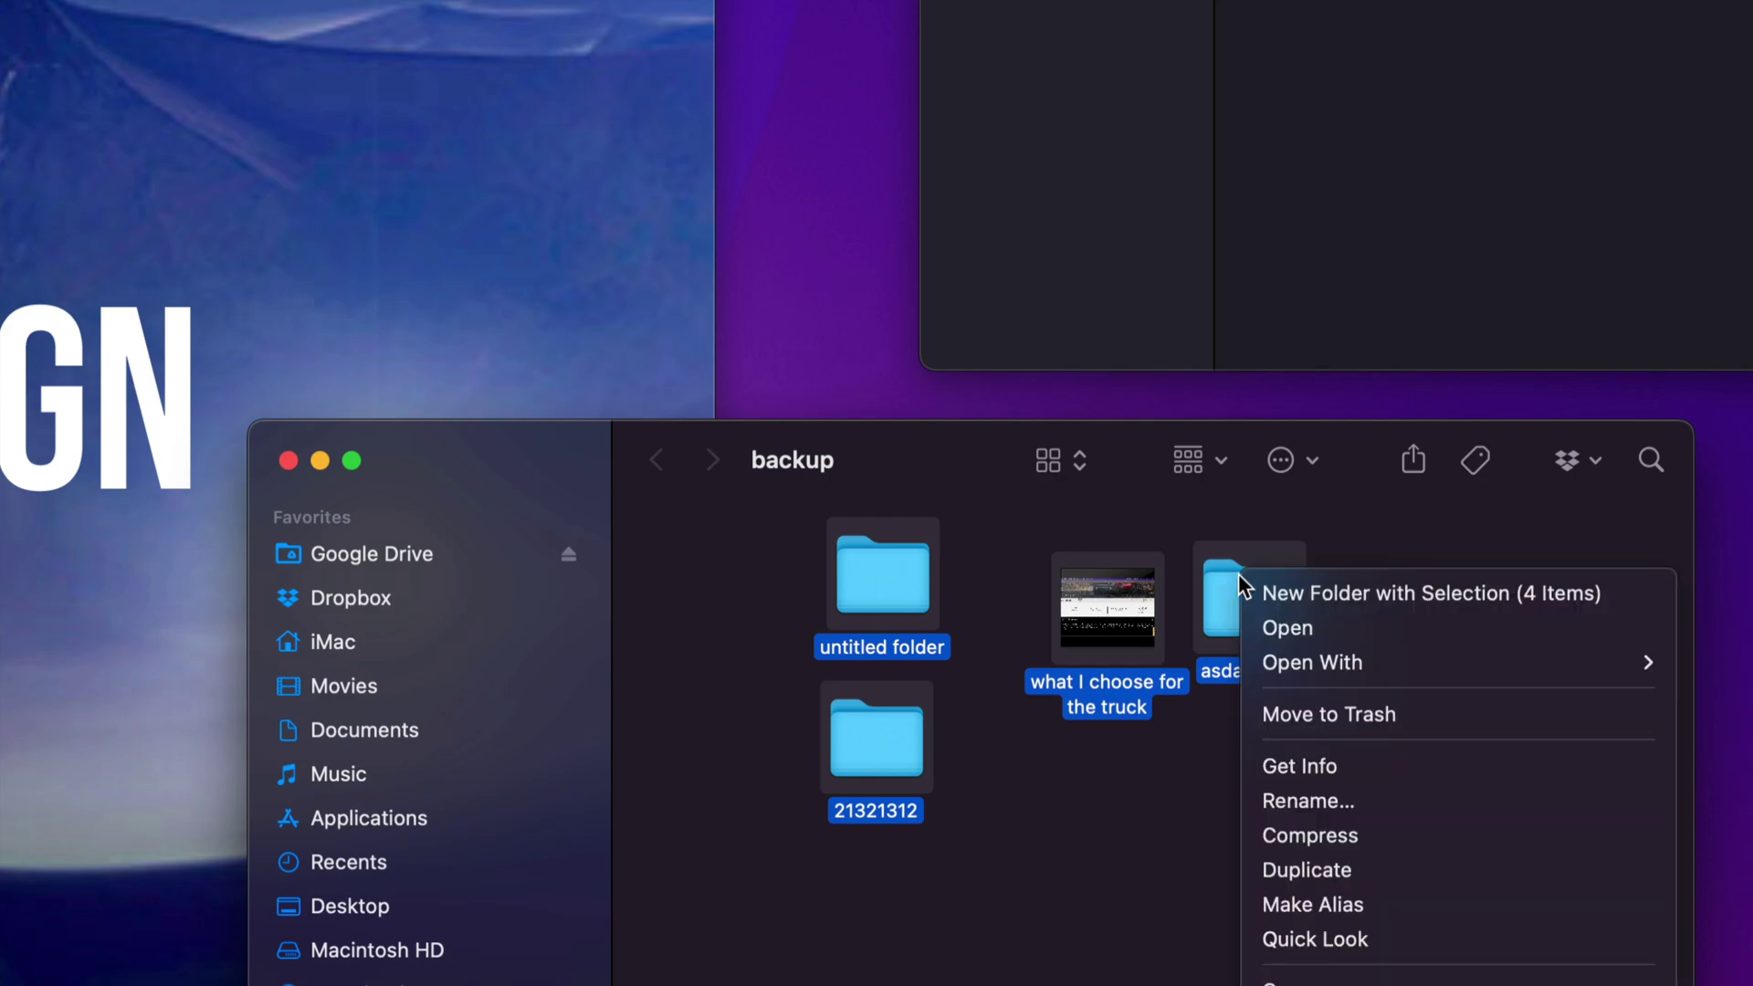
left_click(1335, 721)
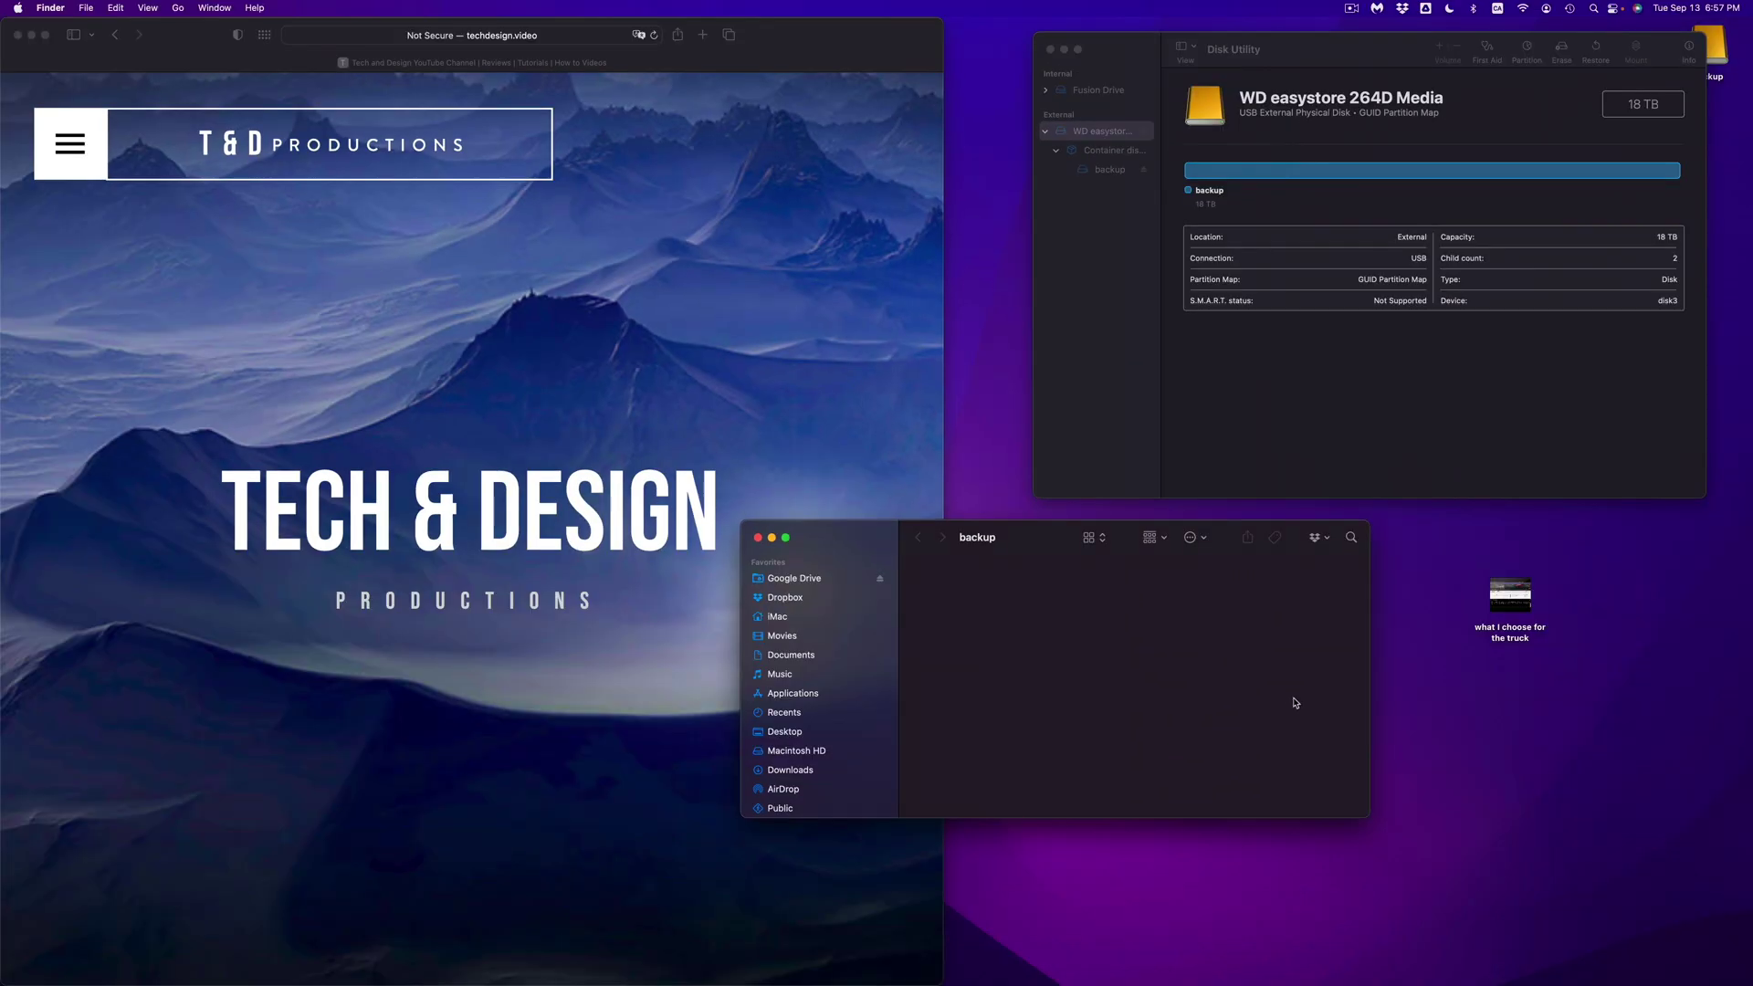
Empty the Trash and permanently erase all items in it
mouse_move(1455, 984)
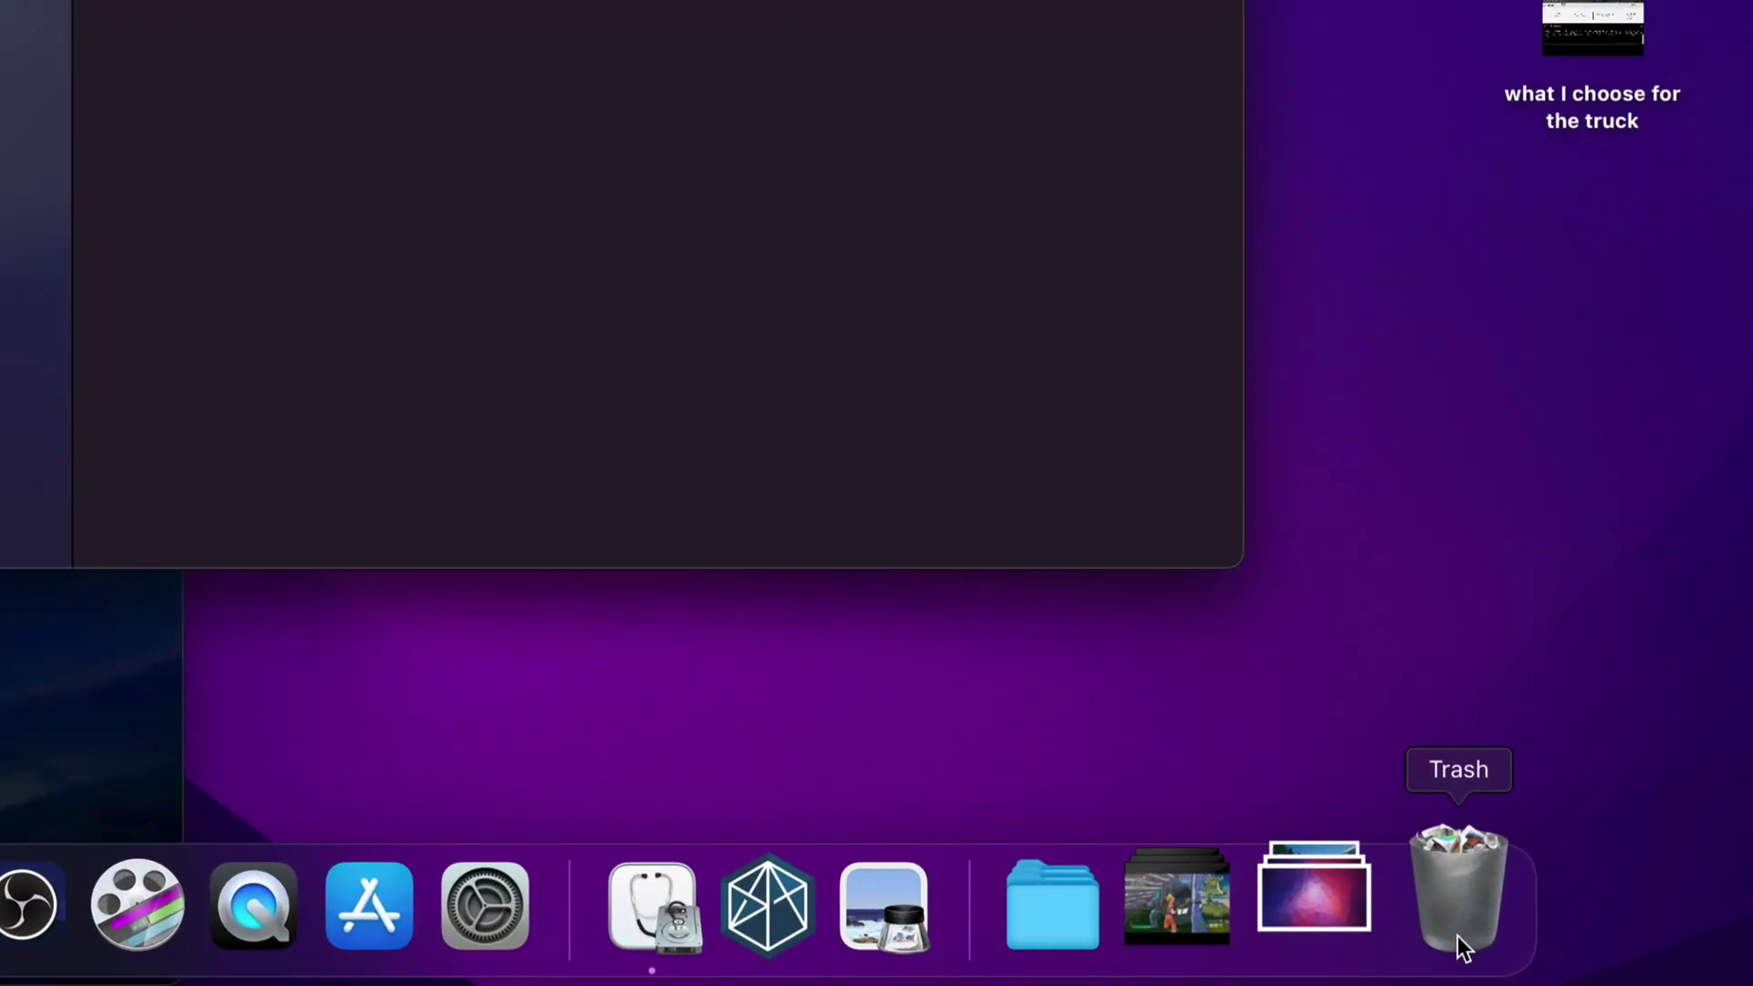
right_click(1457, 935)
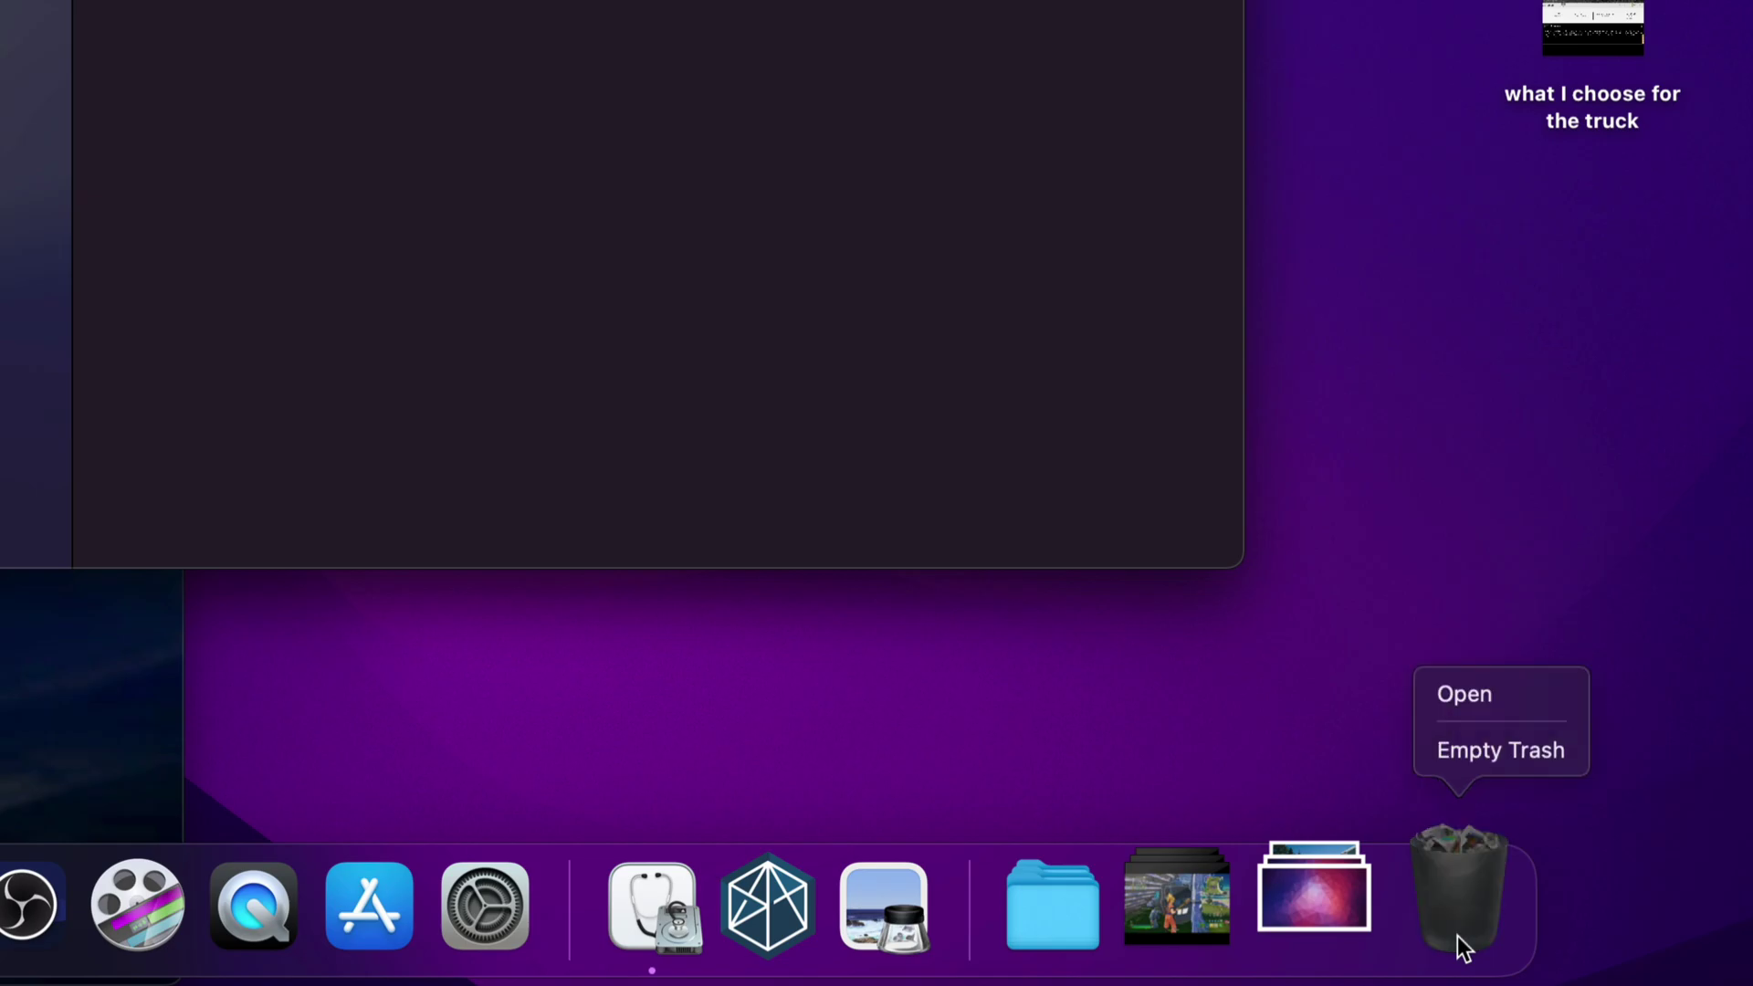
left_click(1486, 757)
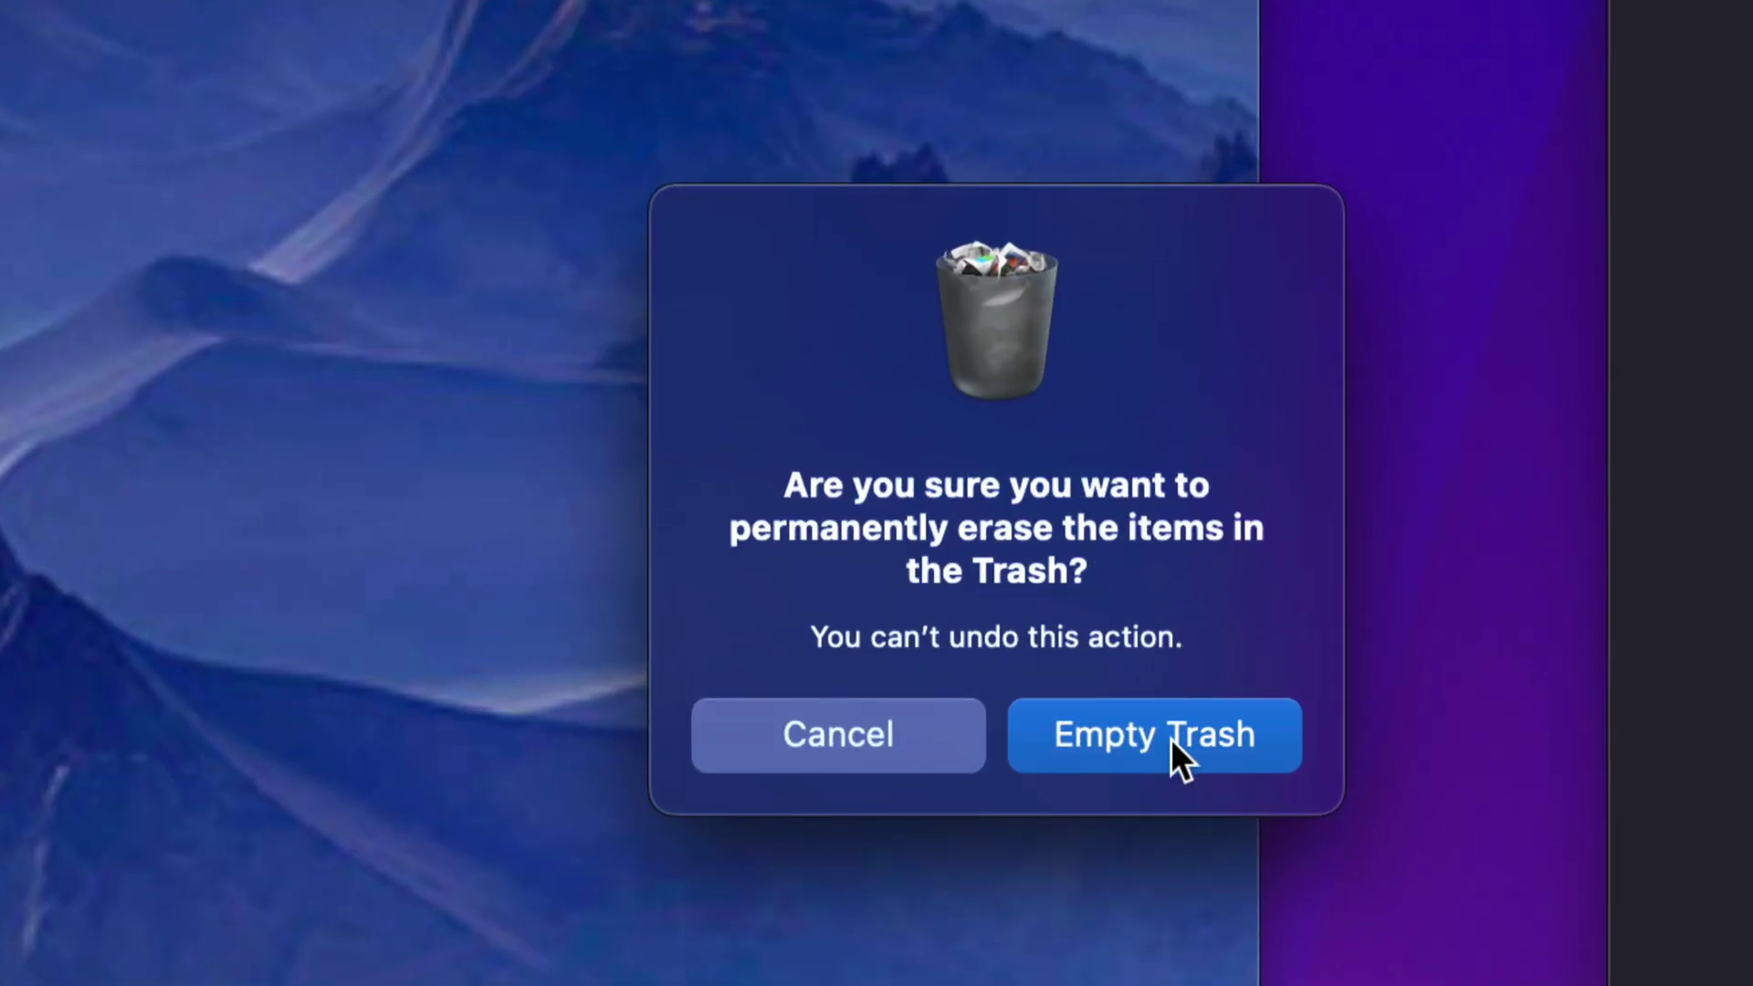
left_click(1170, 738)
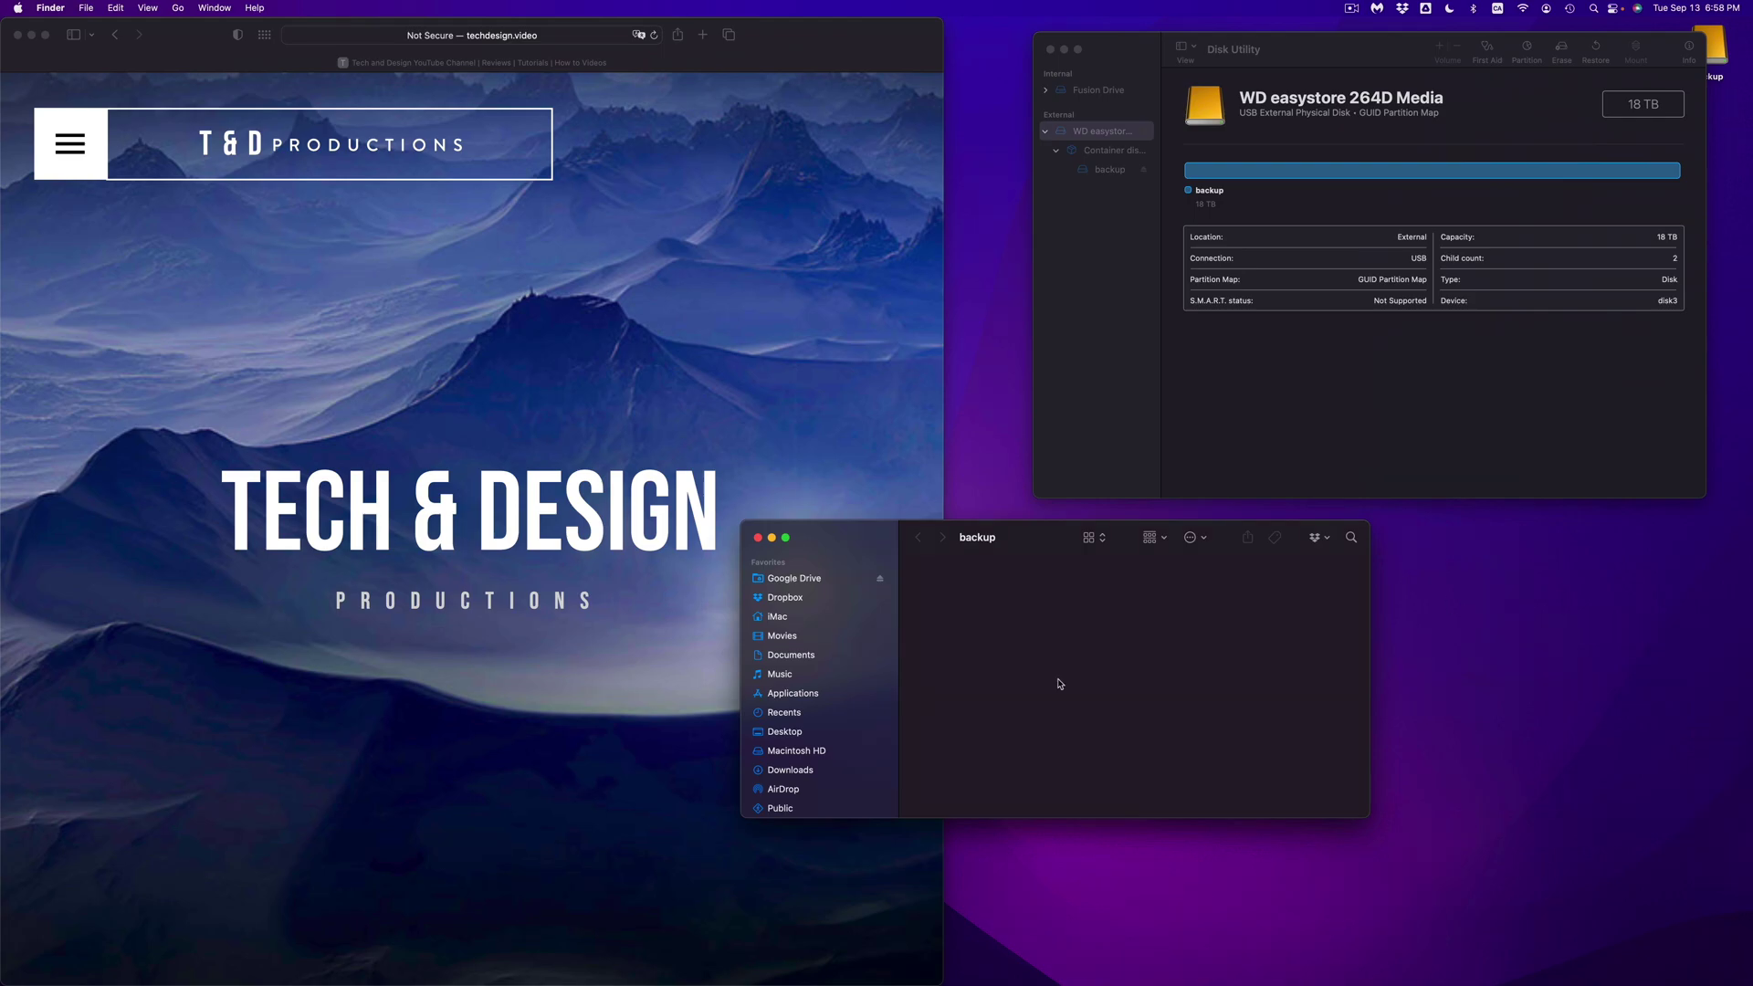
Bring Disk Utility to the front, close the backup drive's Finder window and reposition the Disk Utility window
left_click_drag(1224, 43, 1212, 86)
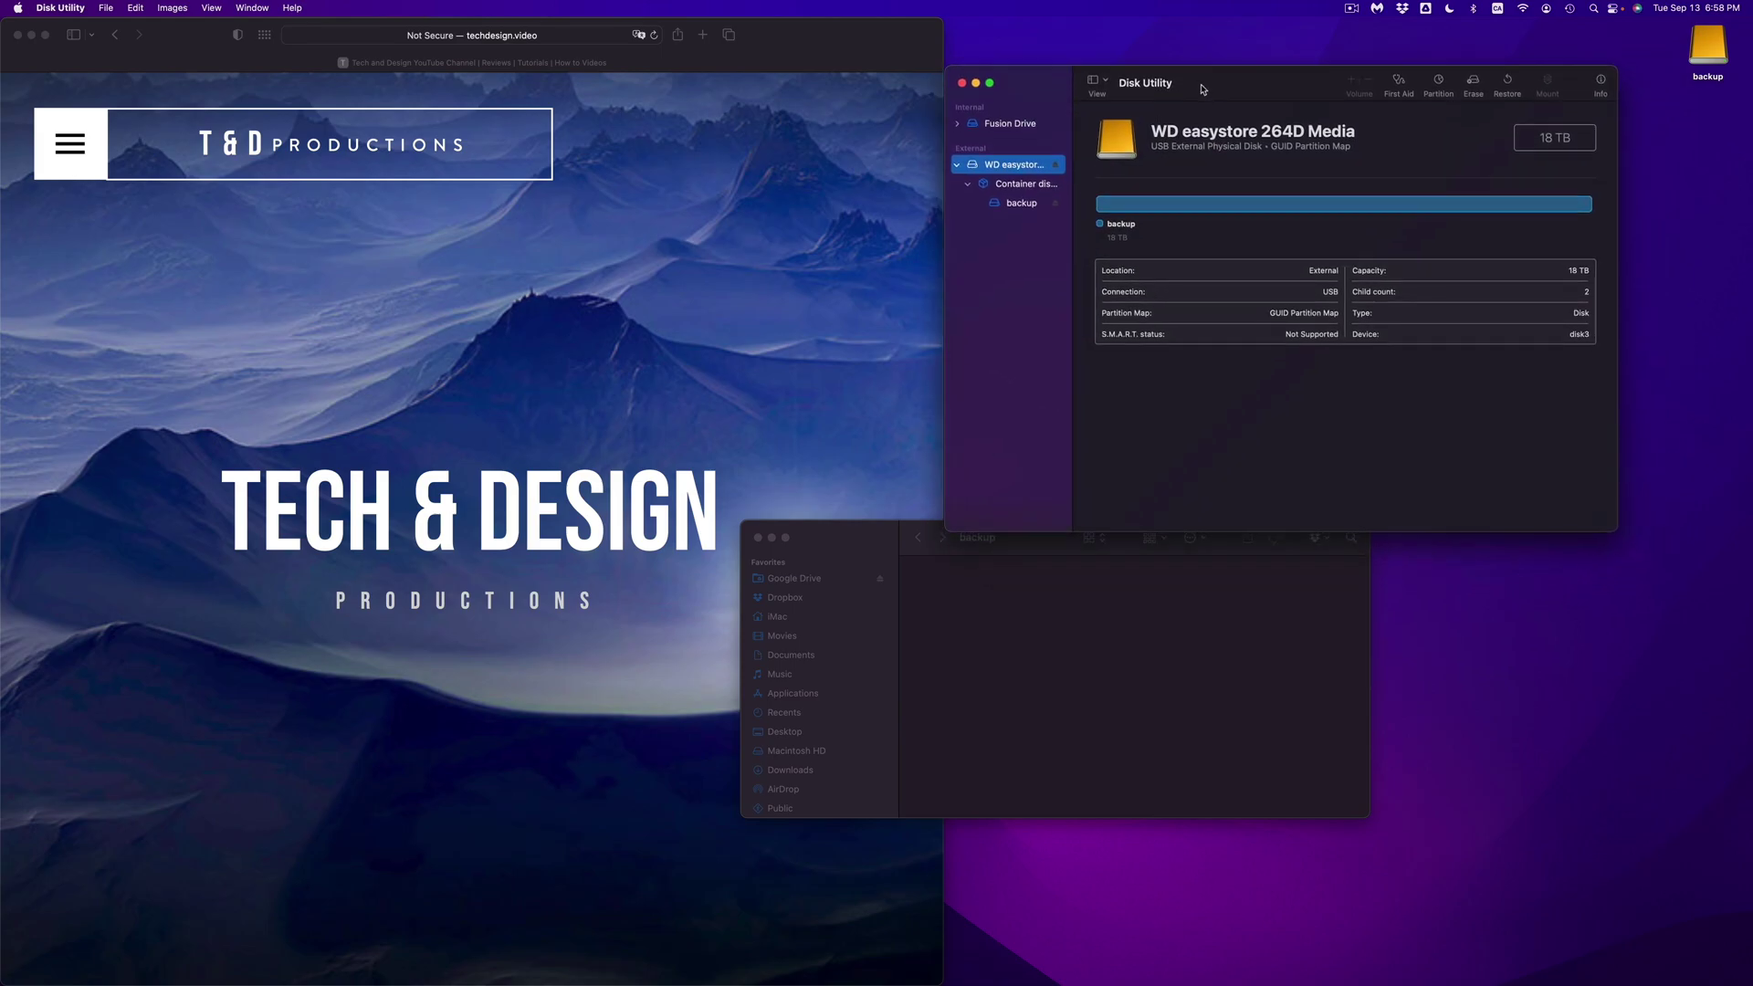
left_click(757, 538)
left_click_drag(1317, 88, 1322, 237)
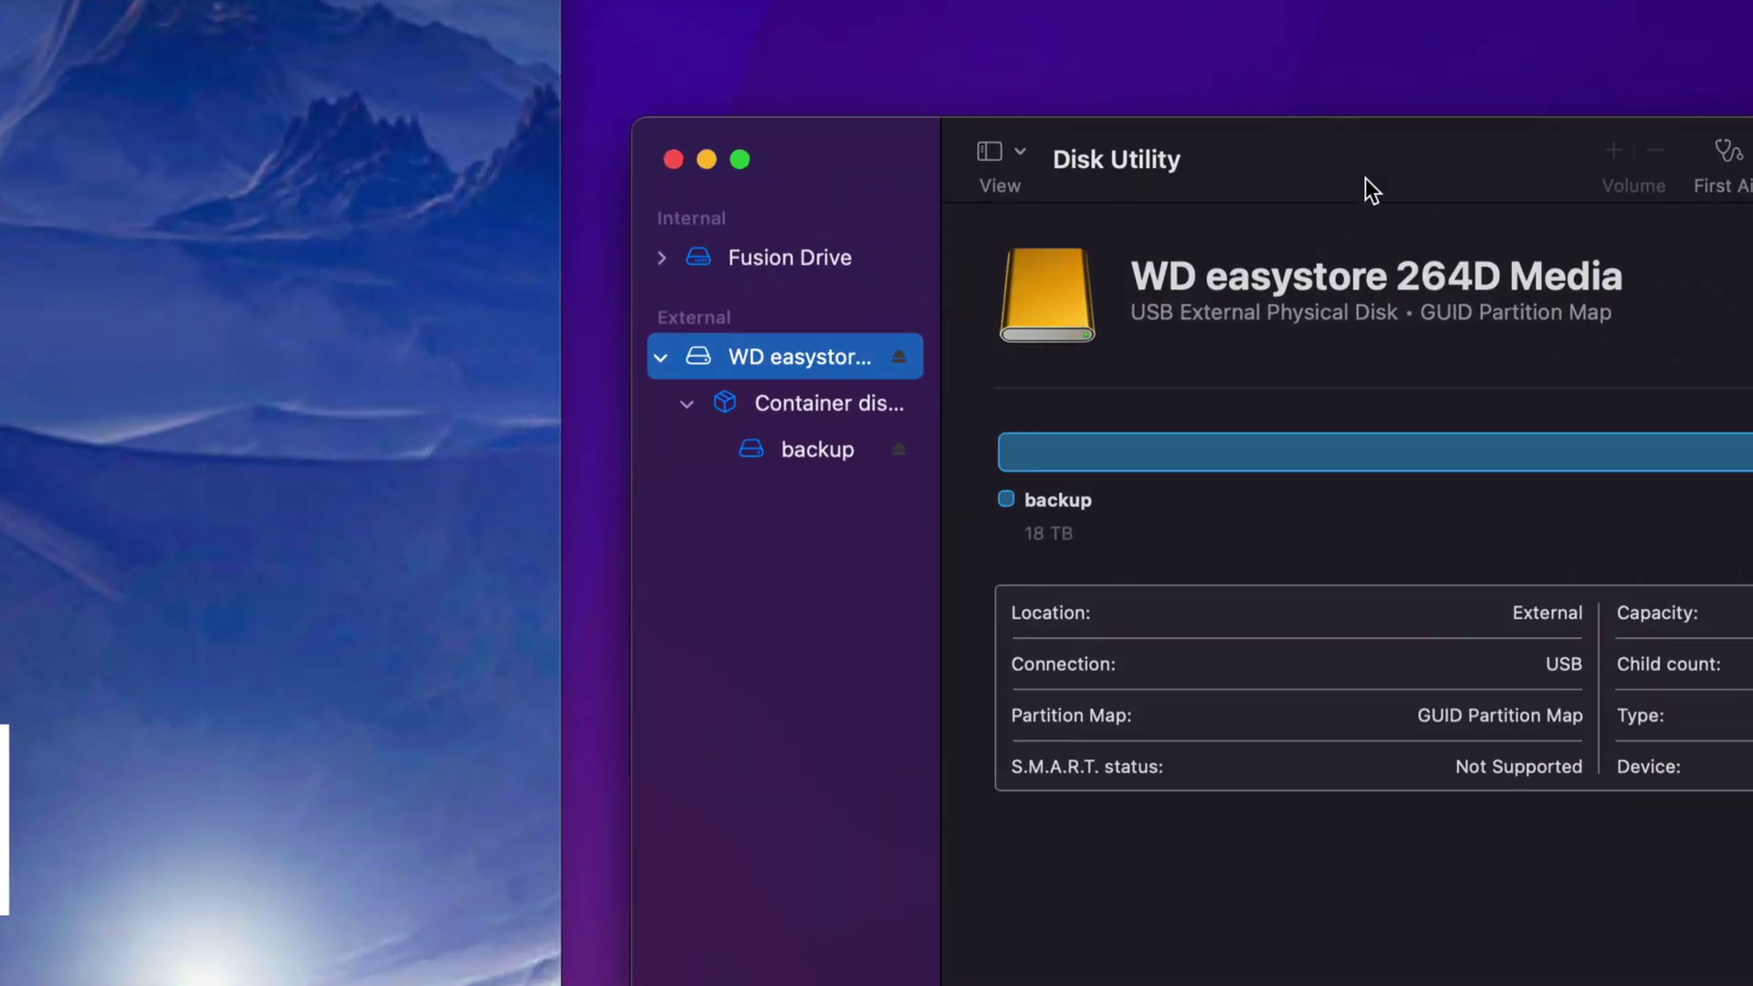
left_click_drag(1365, 178, 845, 178)
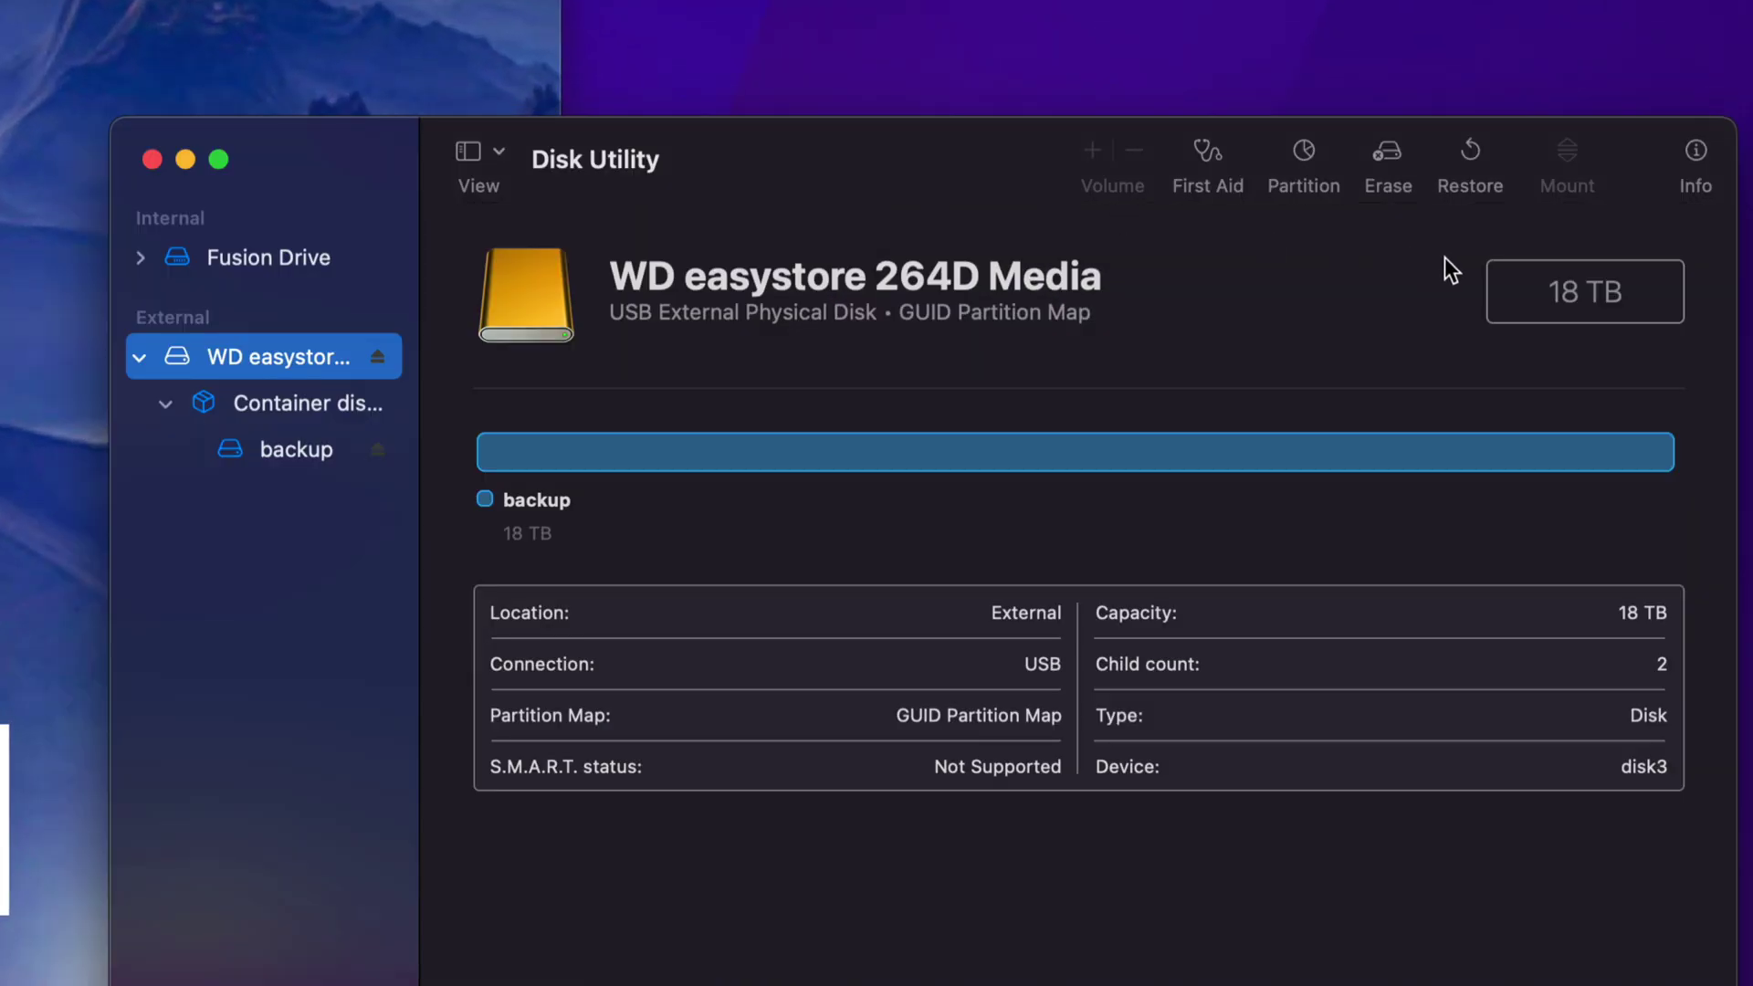
Open the erase settings for the WD easystore drive and choose Mac OS Extended (Journaled) as the format
left_click(1383, 151)
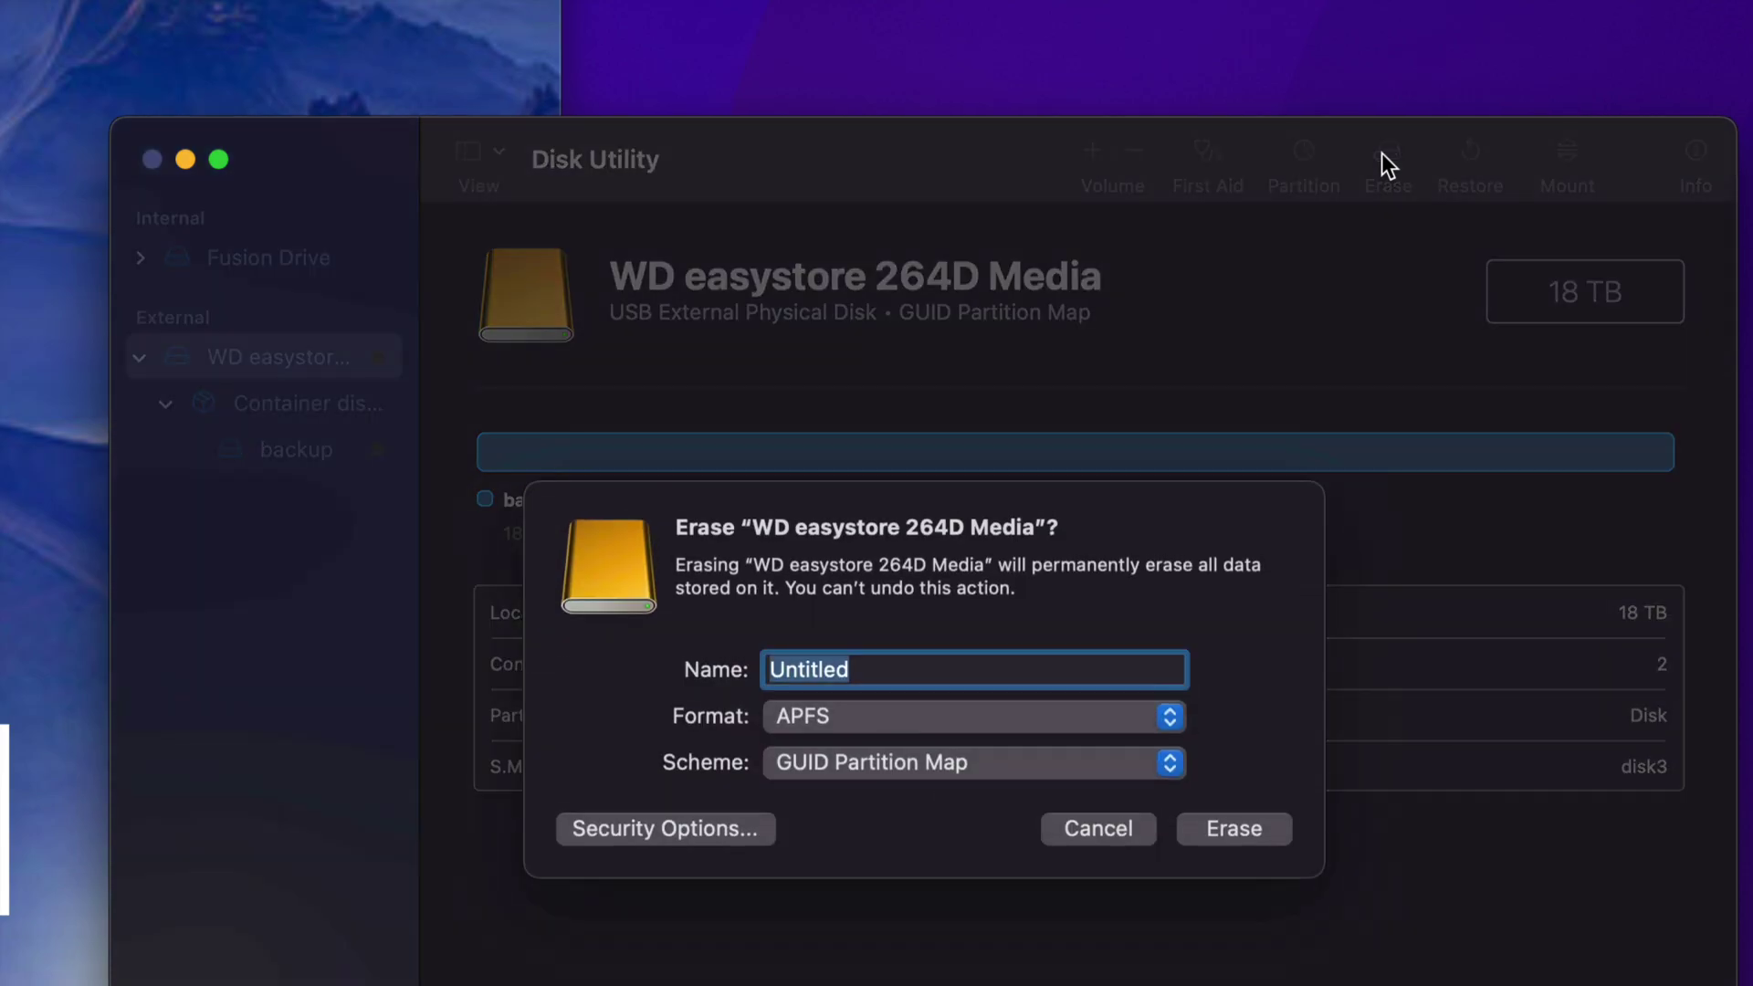
left_click(913, 716)
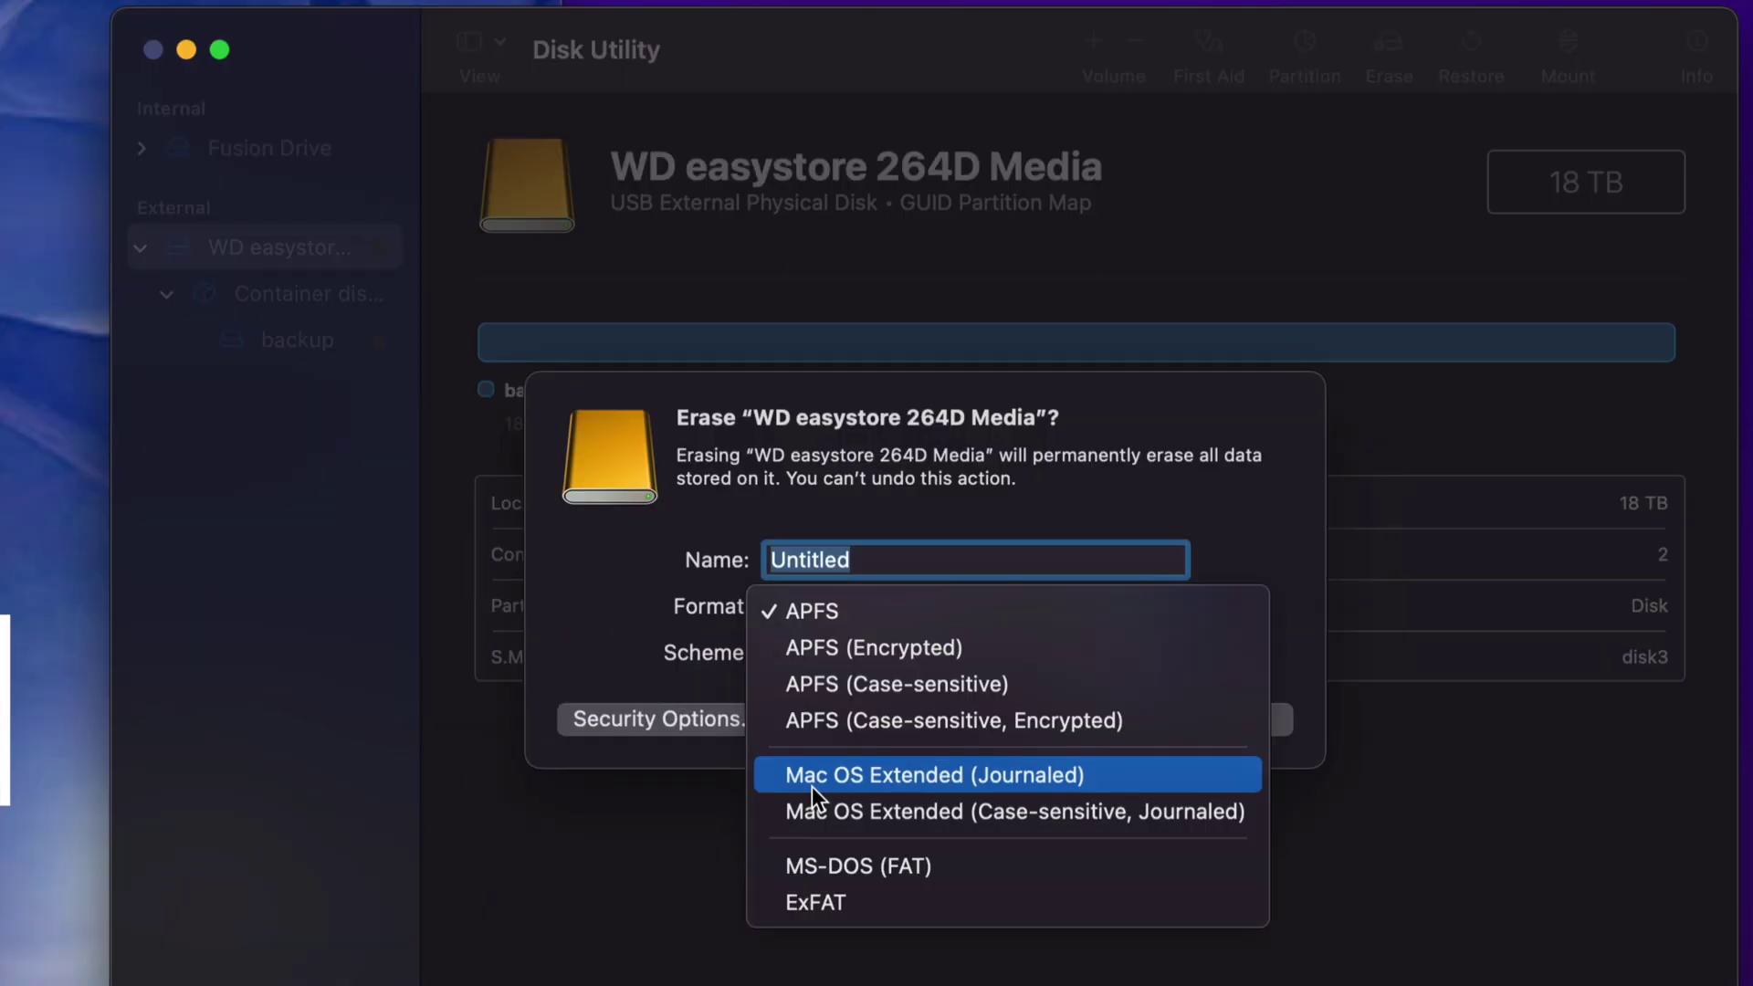
left_click(1115, 778)
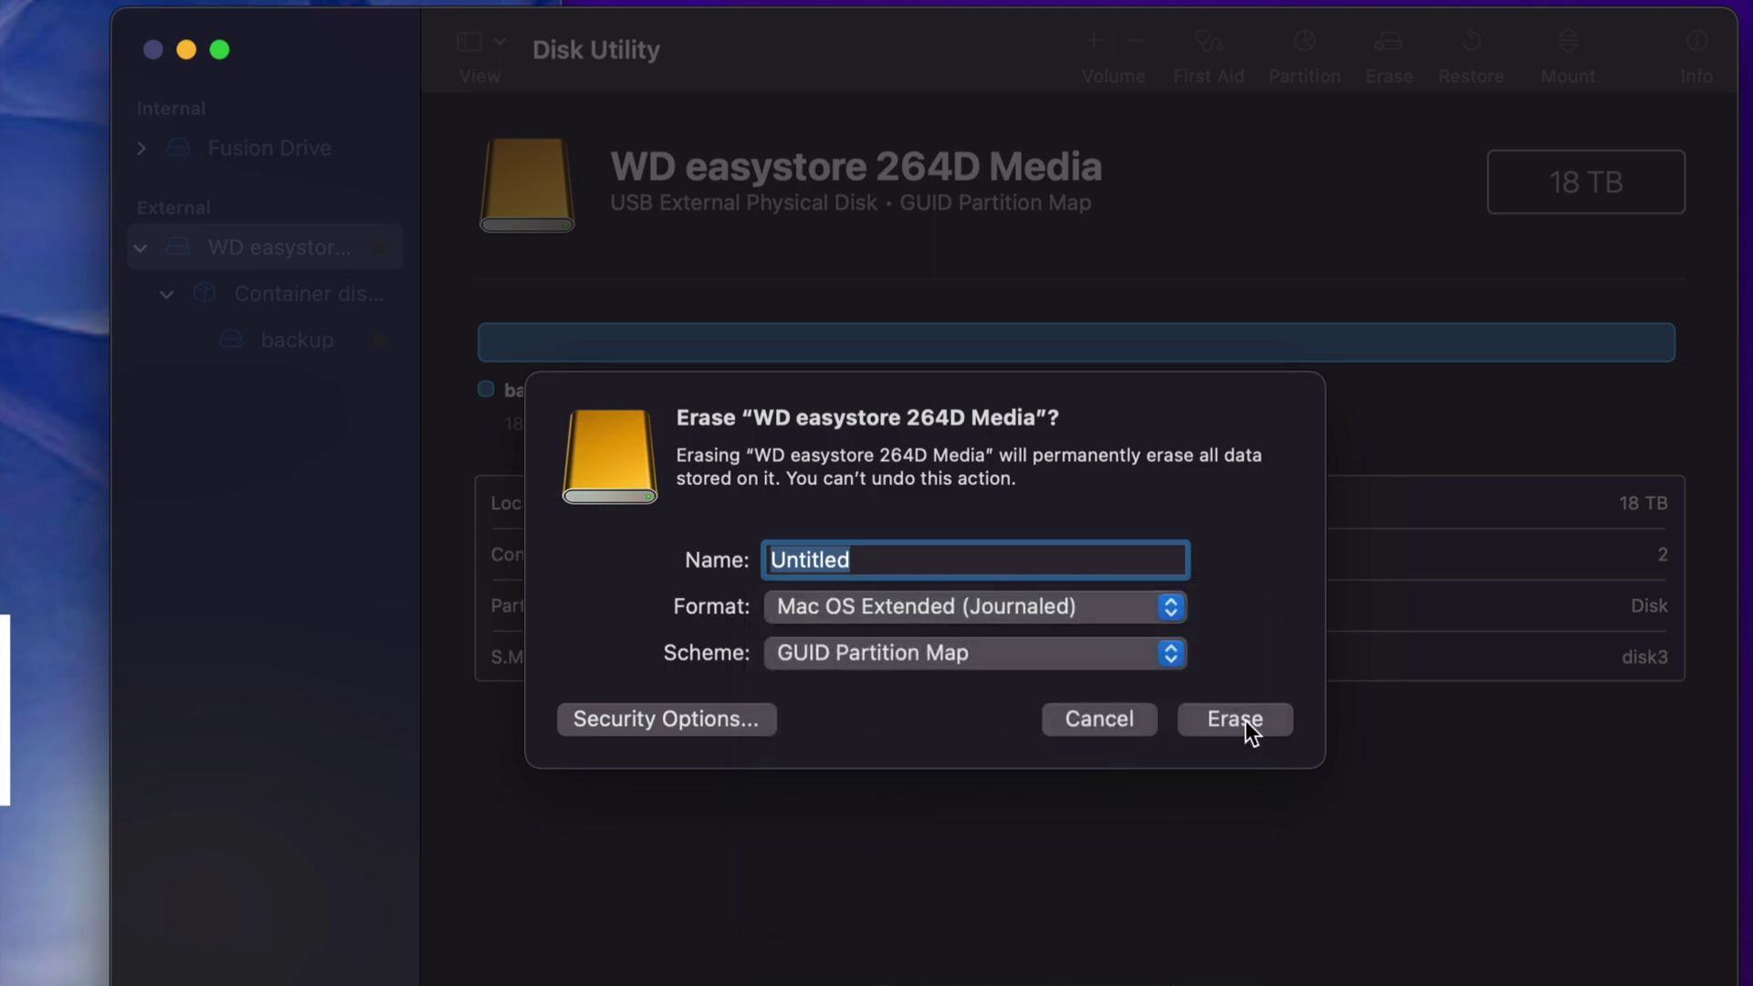
Switch the erase format to ExFAT and keep GUID Partition Map as the scheme
left_click(1160, 606)
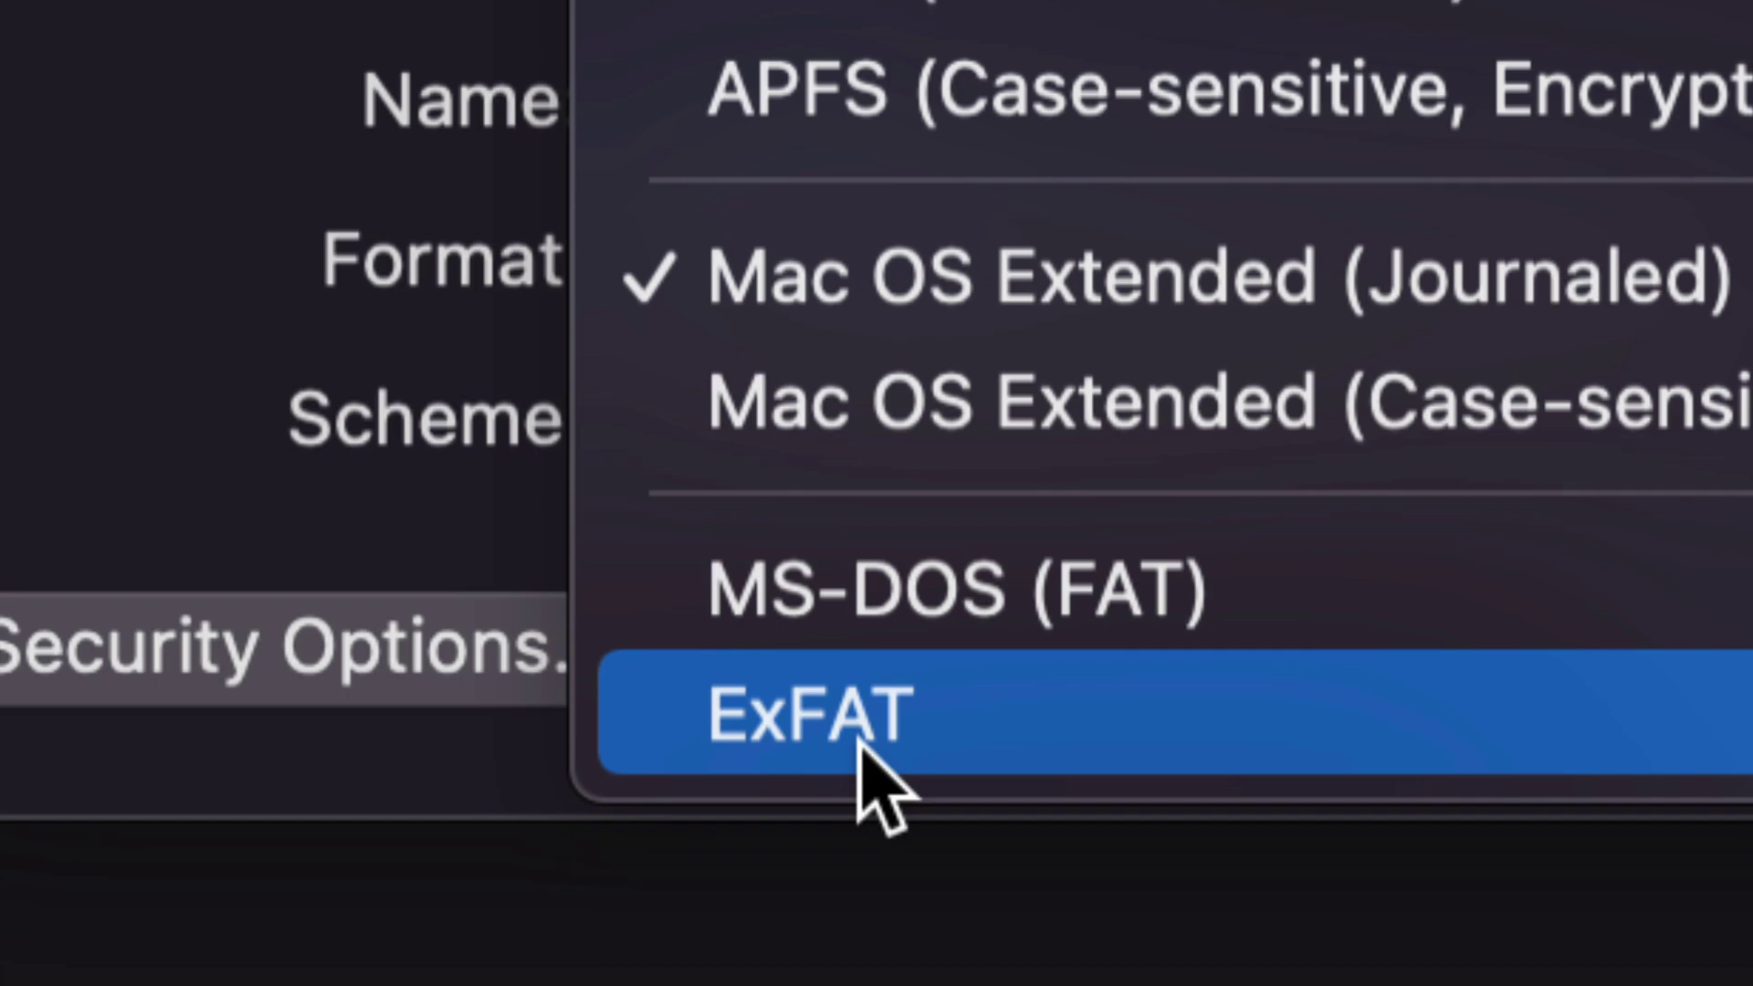
left_click(861, 741)
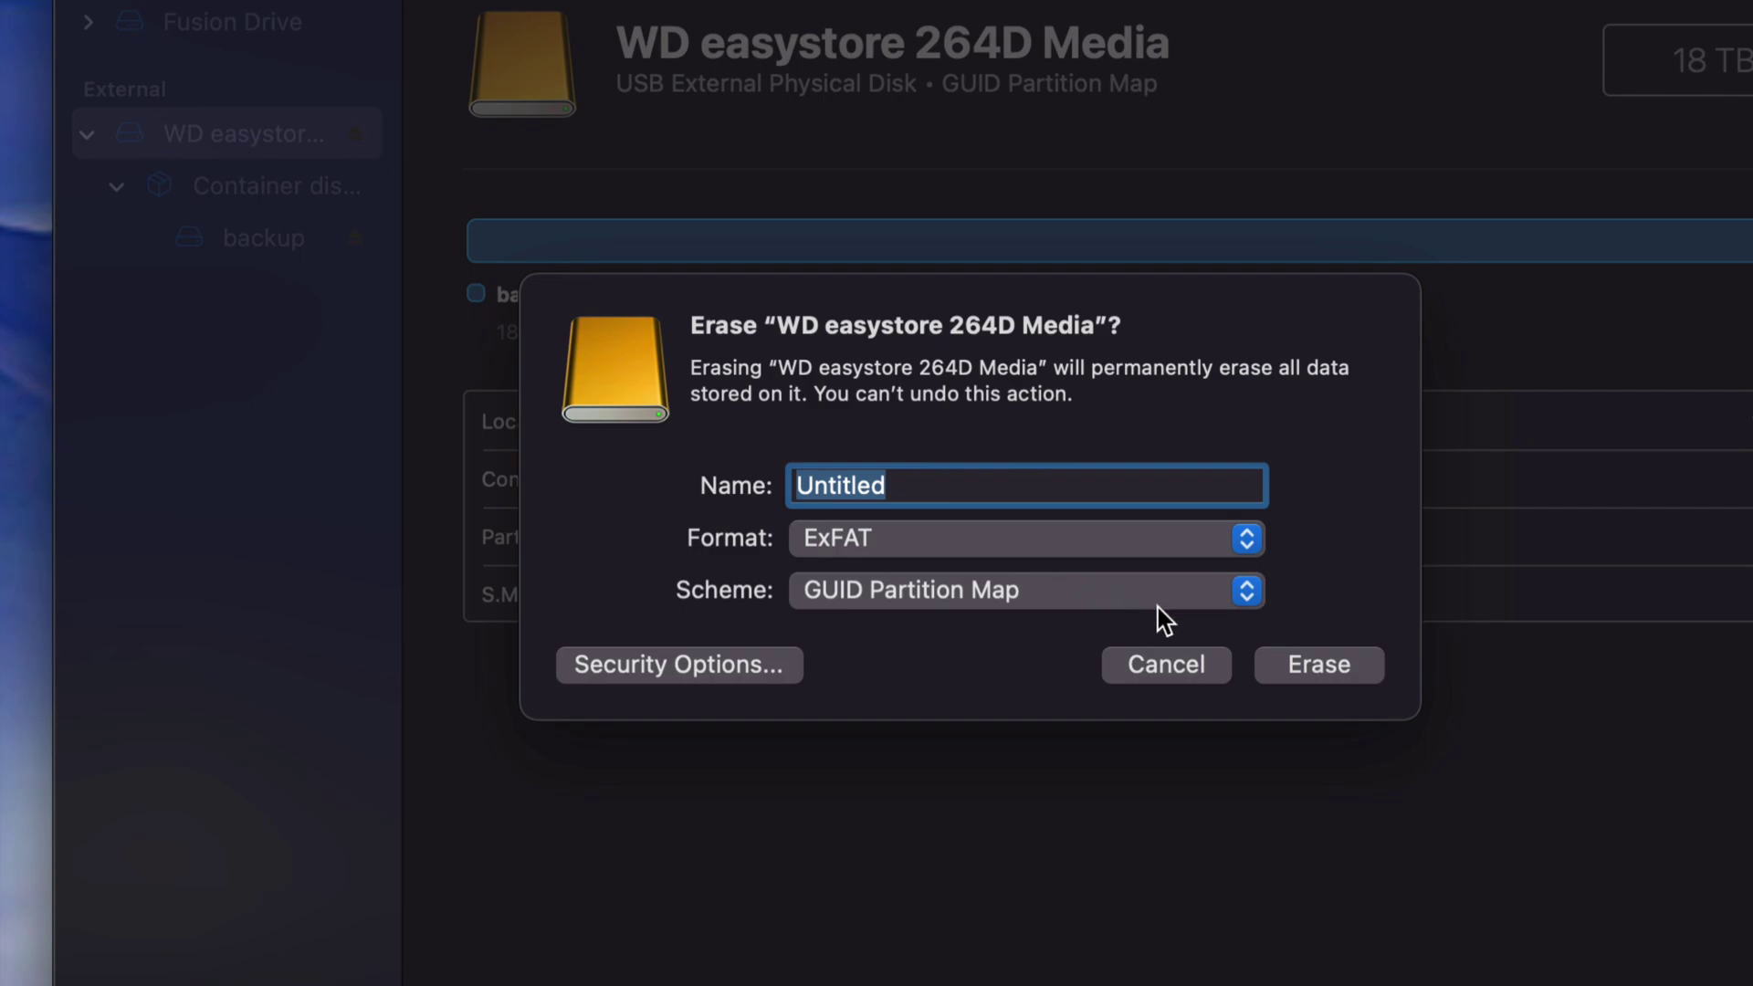
left_click(1158, 605)
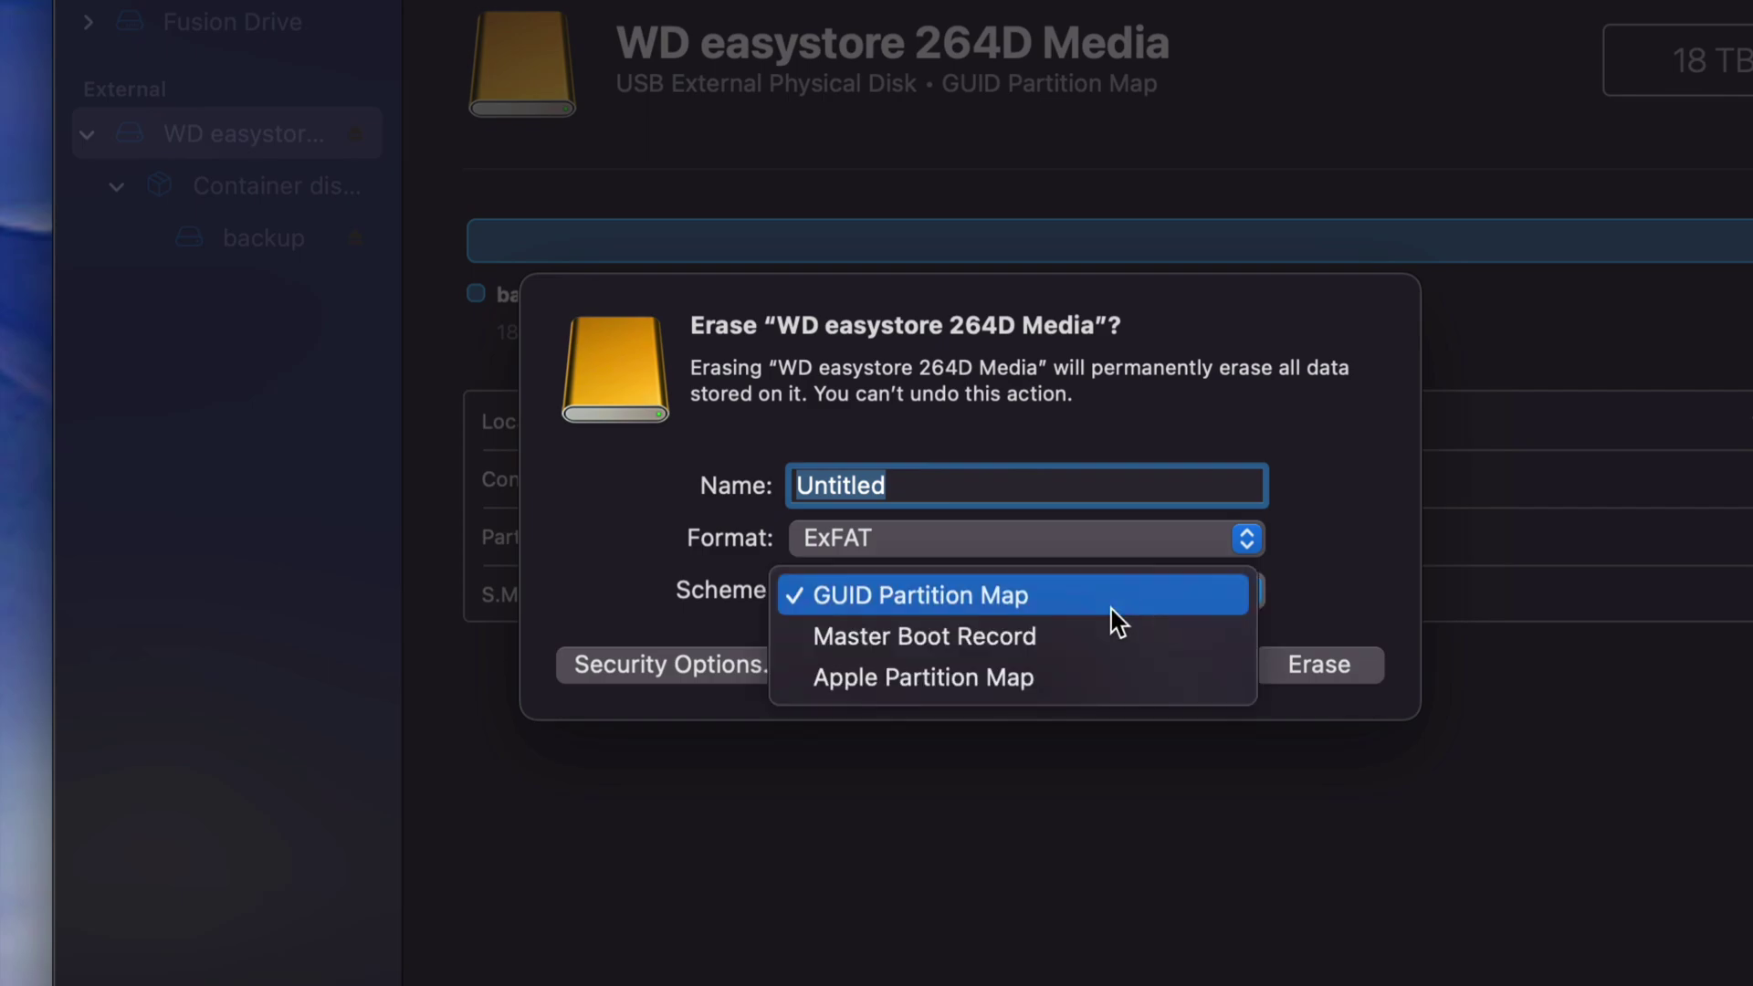
left_click(919, 603)
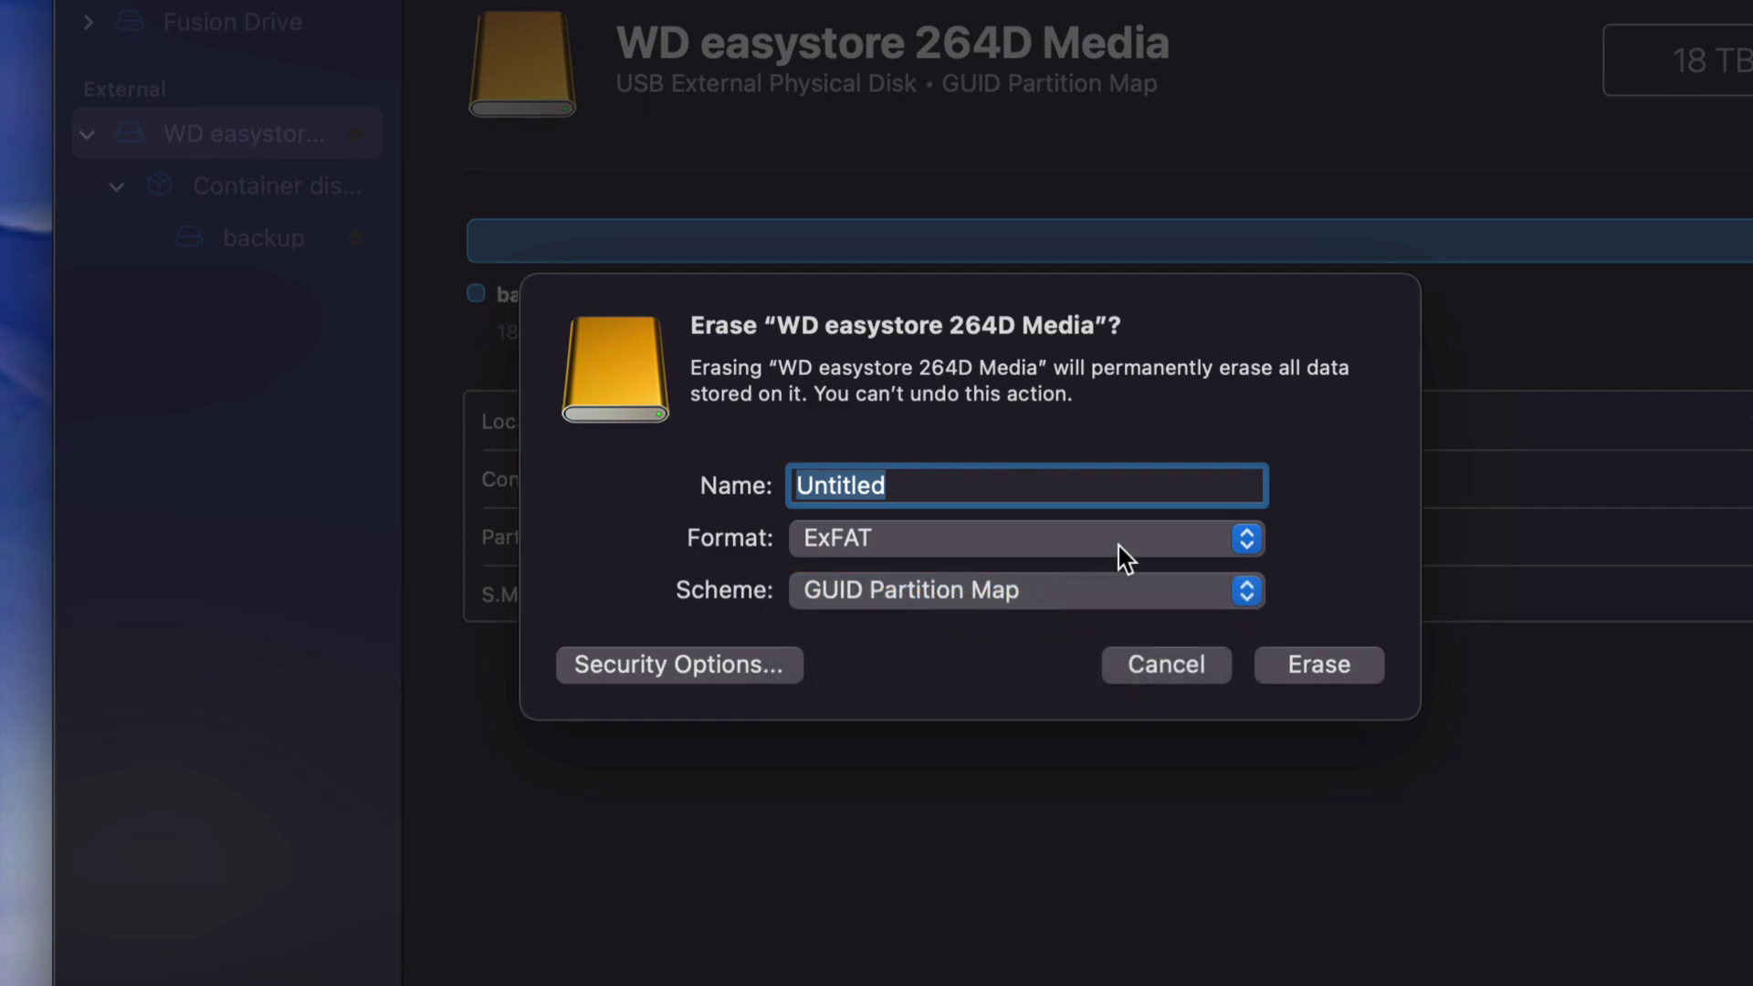
Erase the WD easystore drive as a Mac OS Extended (Journaled) volume named Mac
left_click(1162, 546)
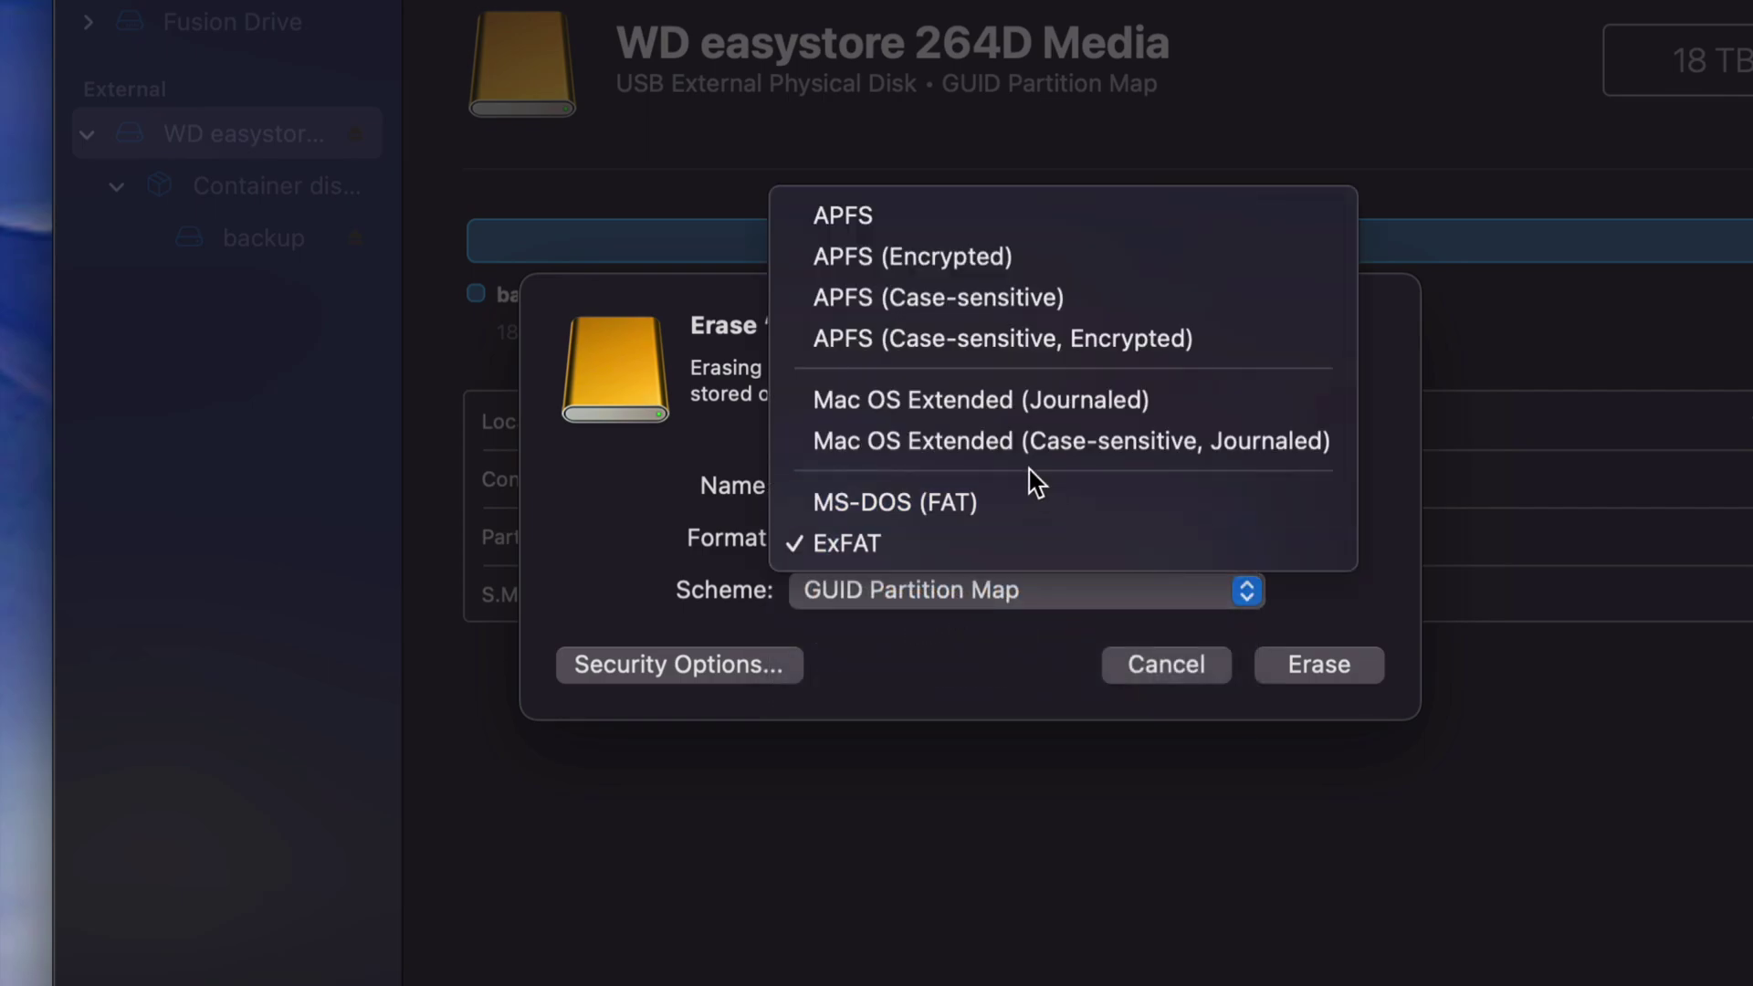
left_click(933, 402)
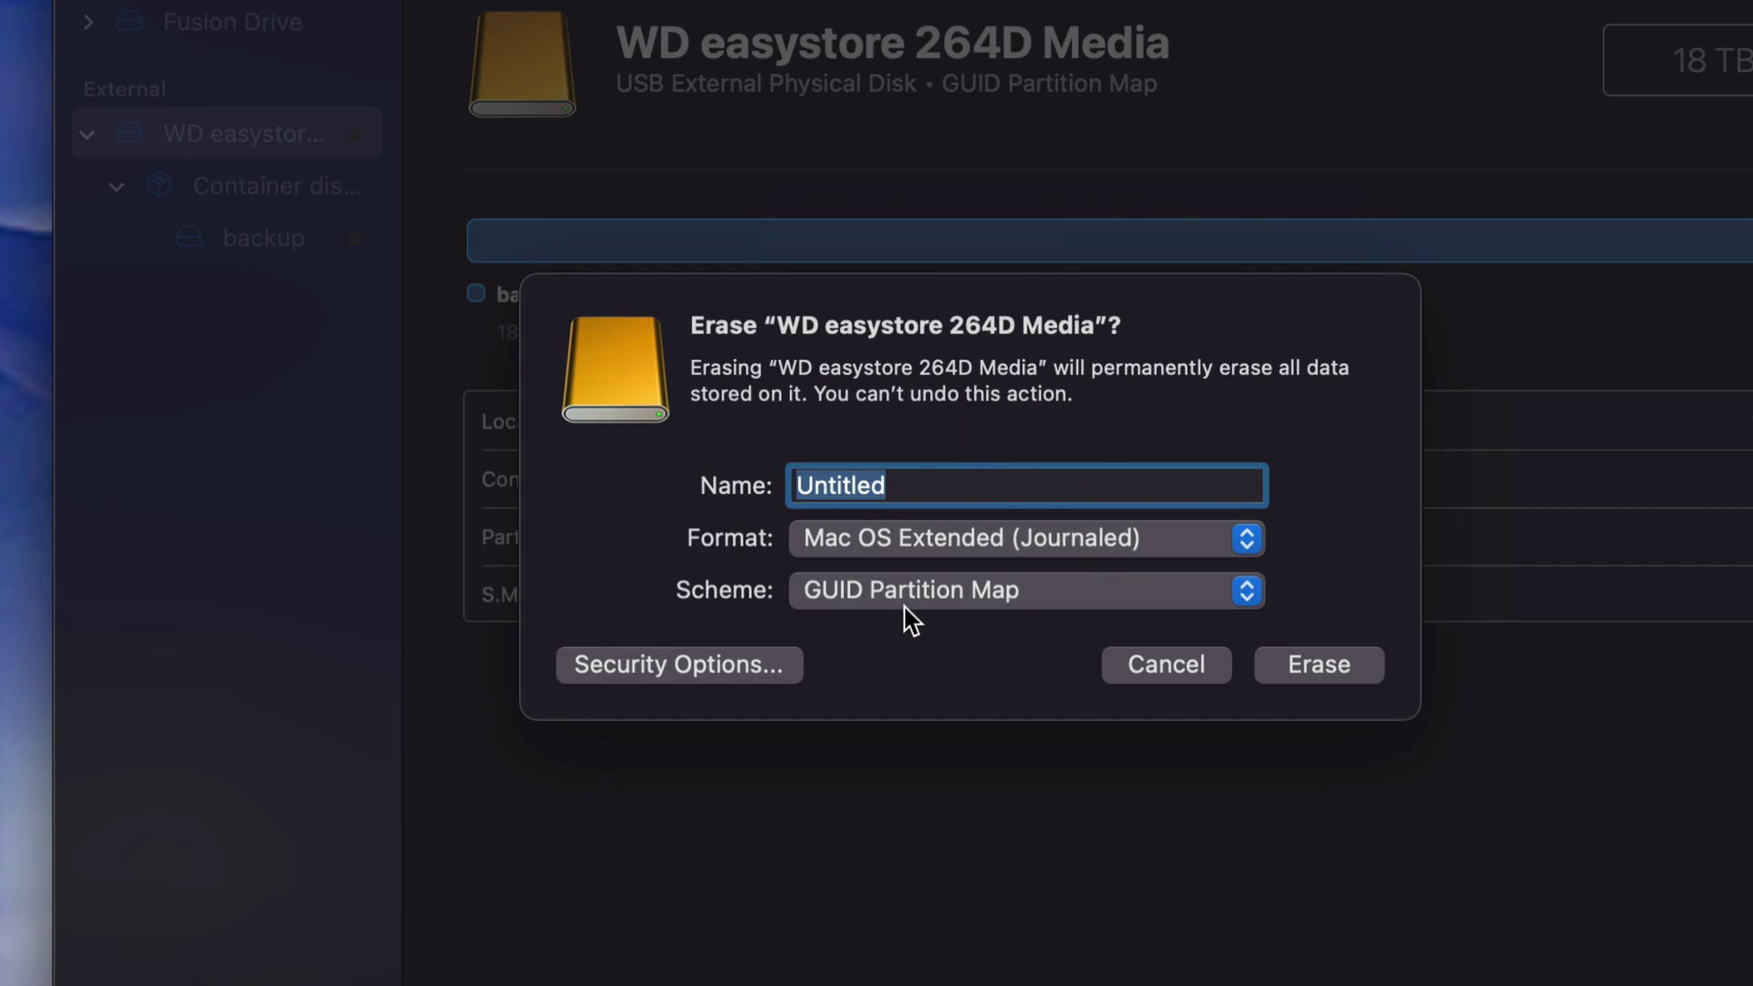
left_click(913, 485)
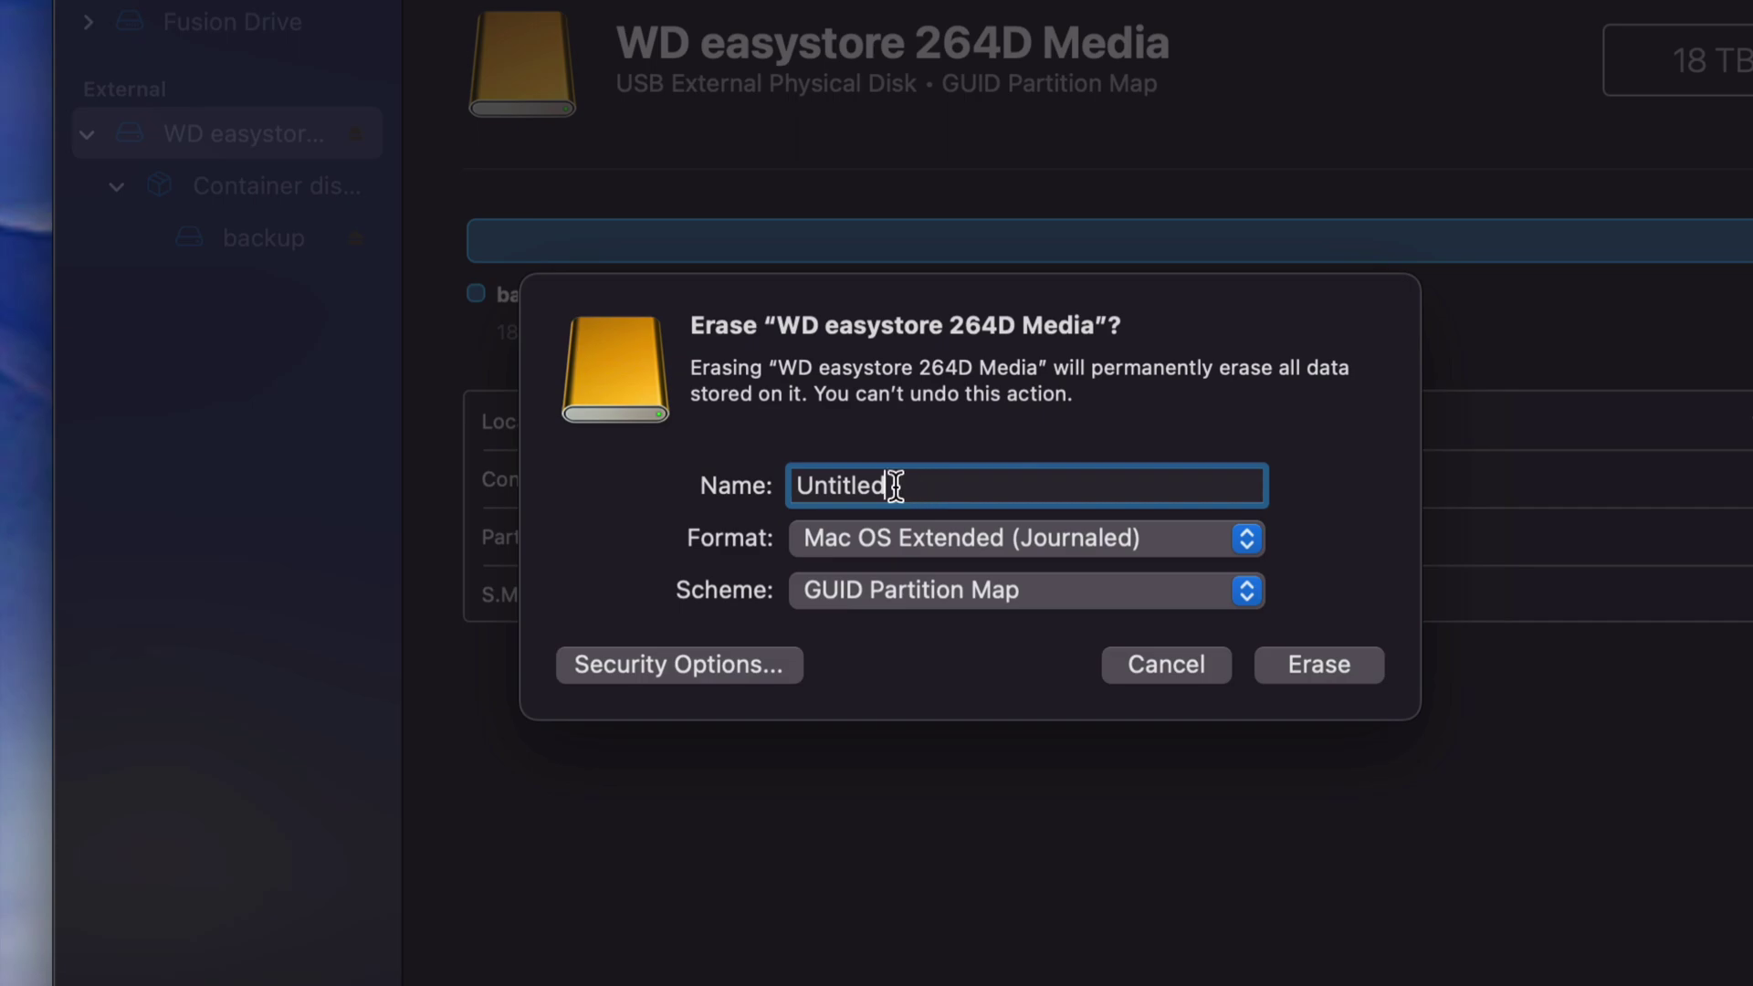
left_click_drag(913, 485, 780, 498)
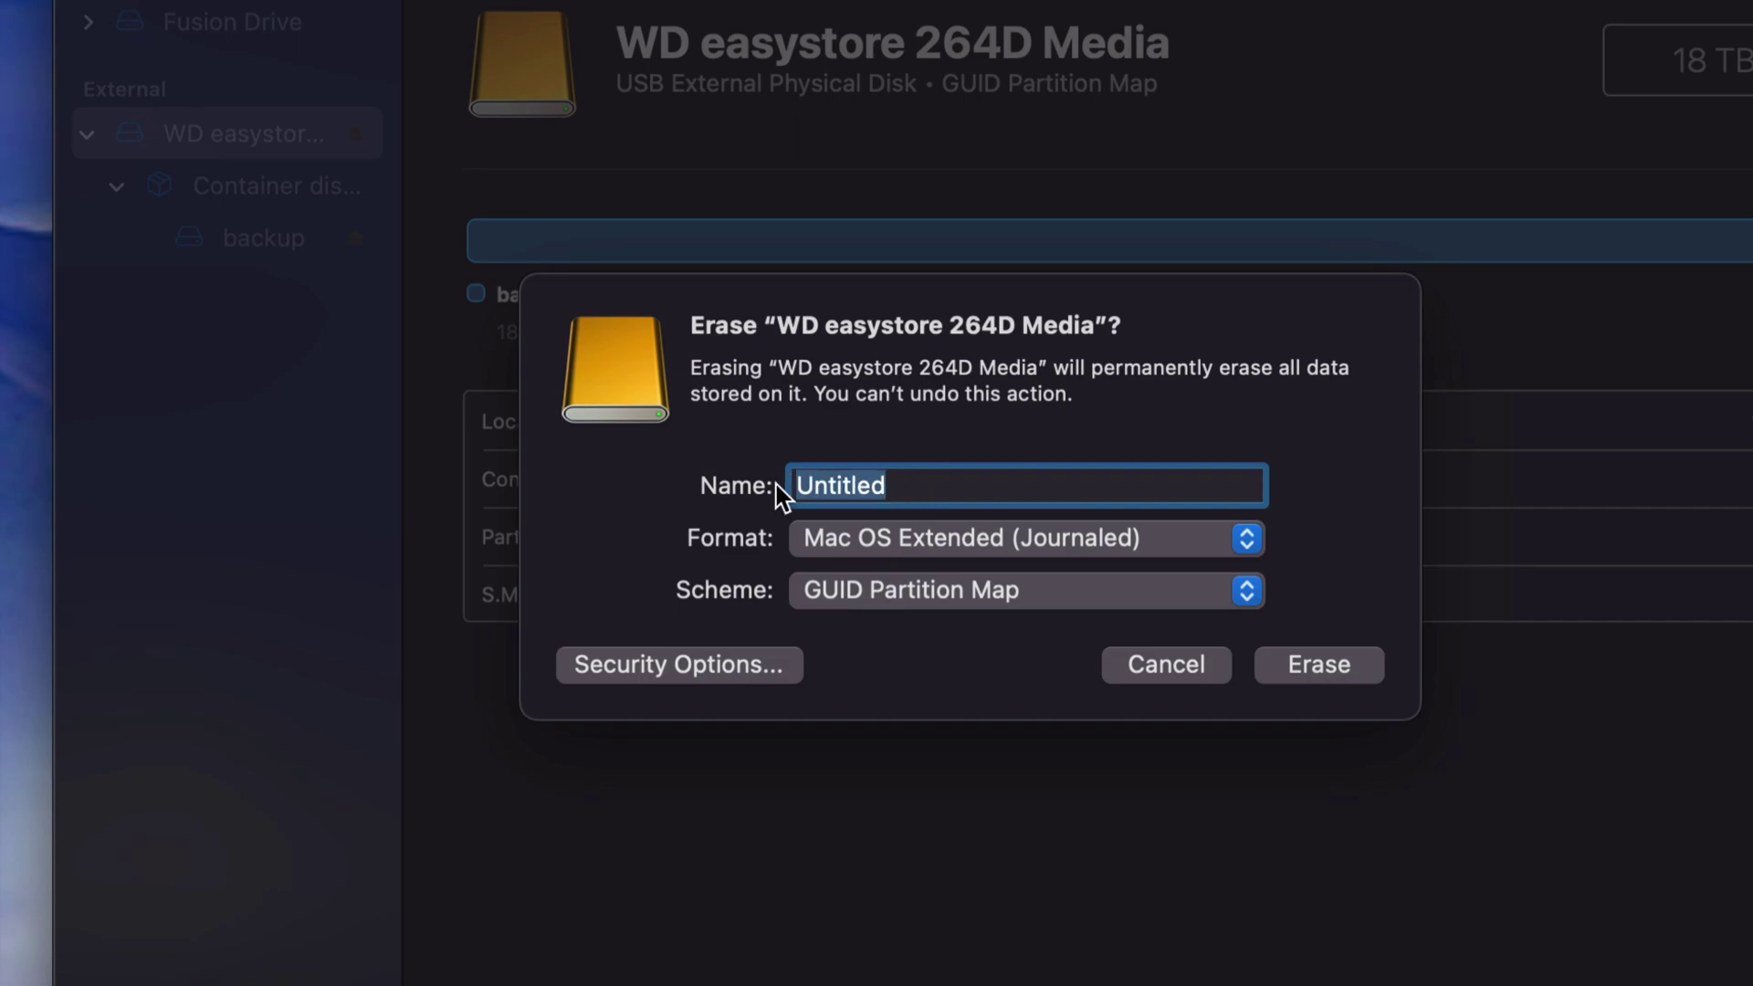
type("Mac")
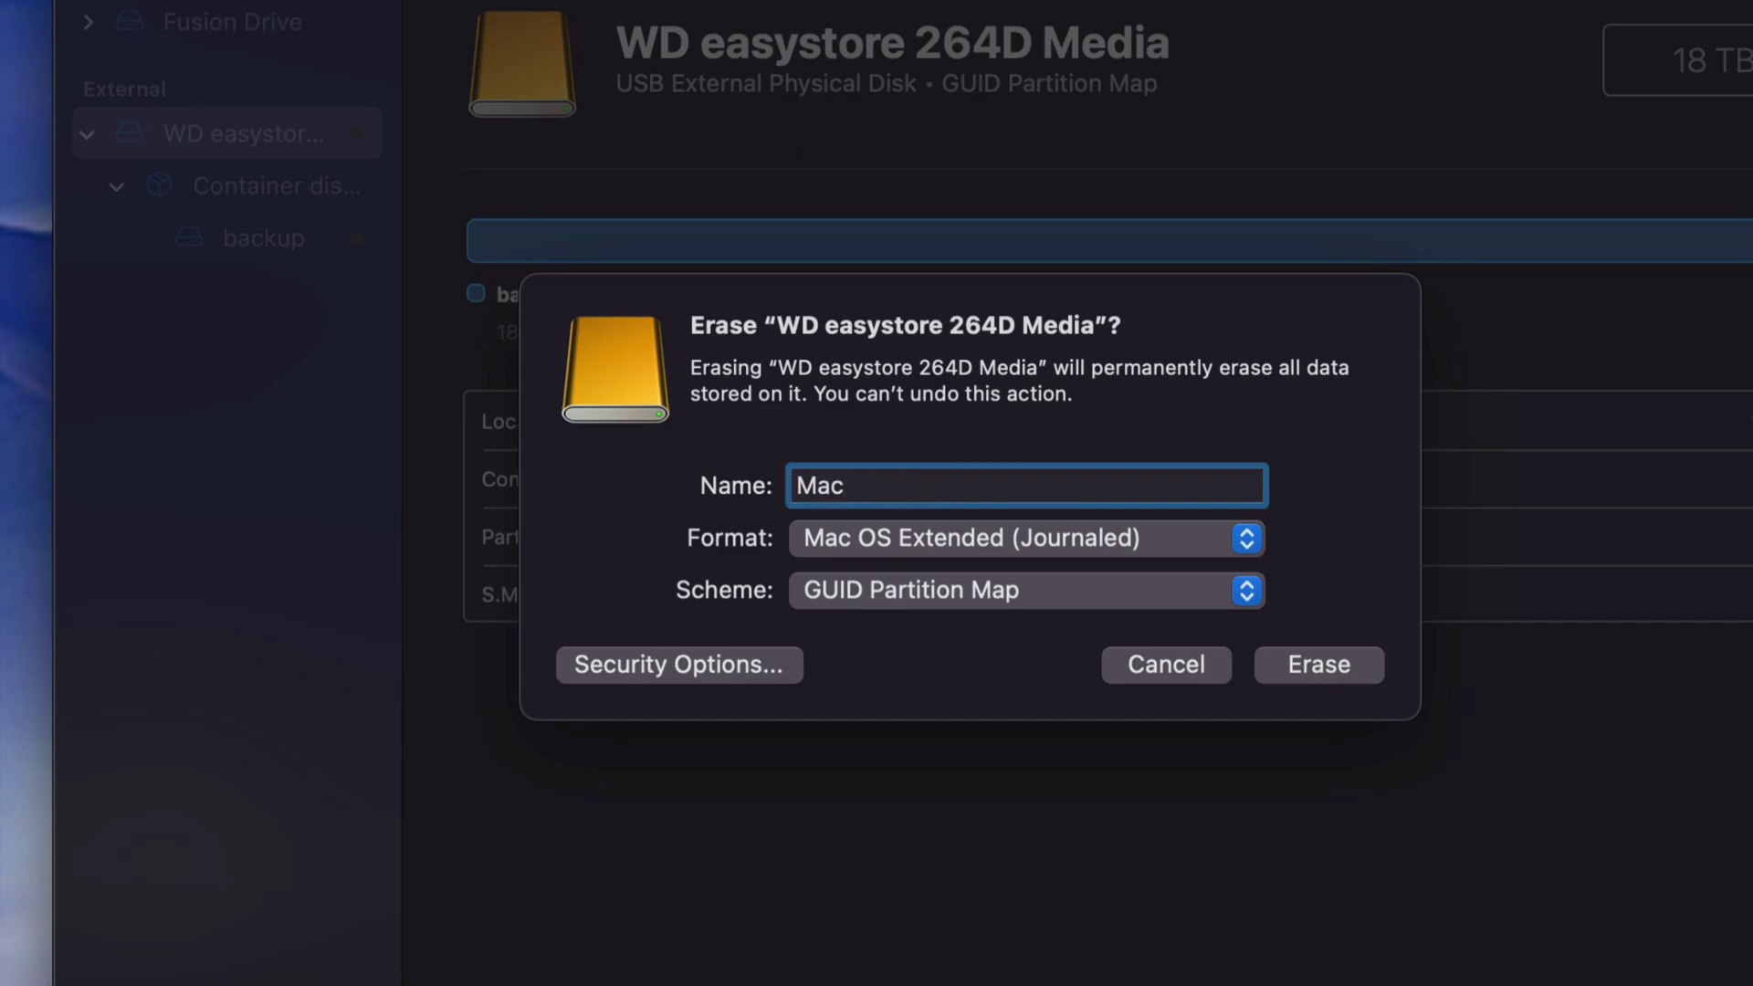
left_click(1345, 669)
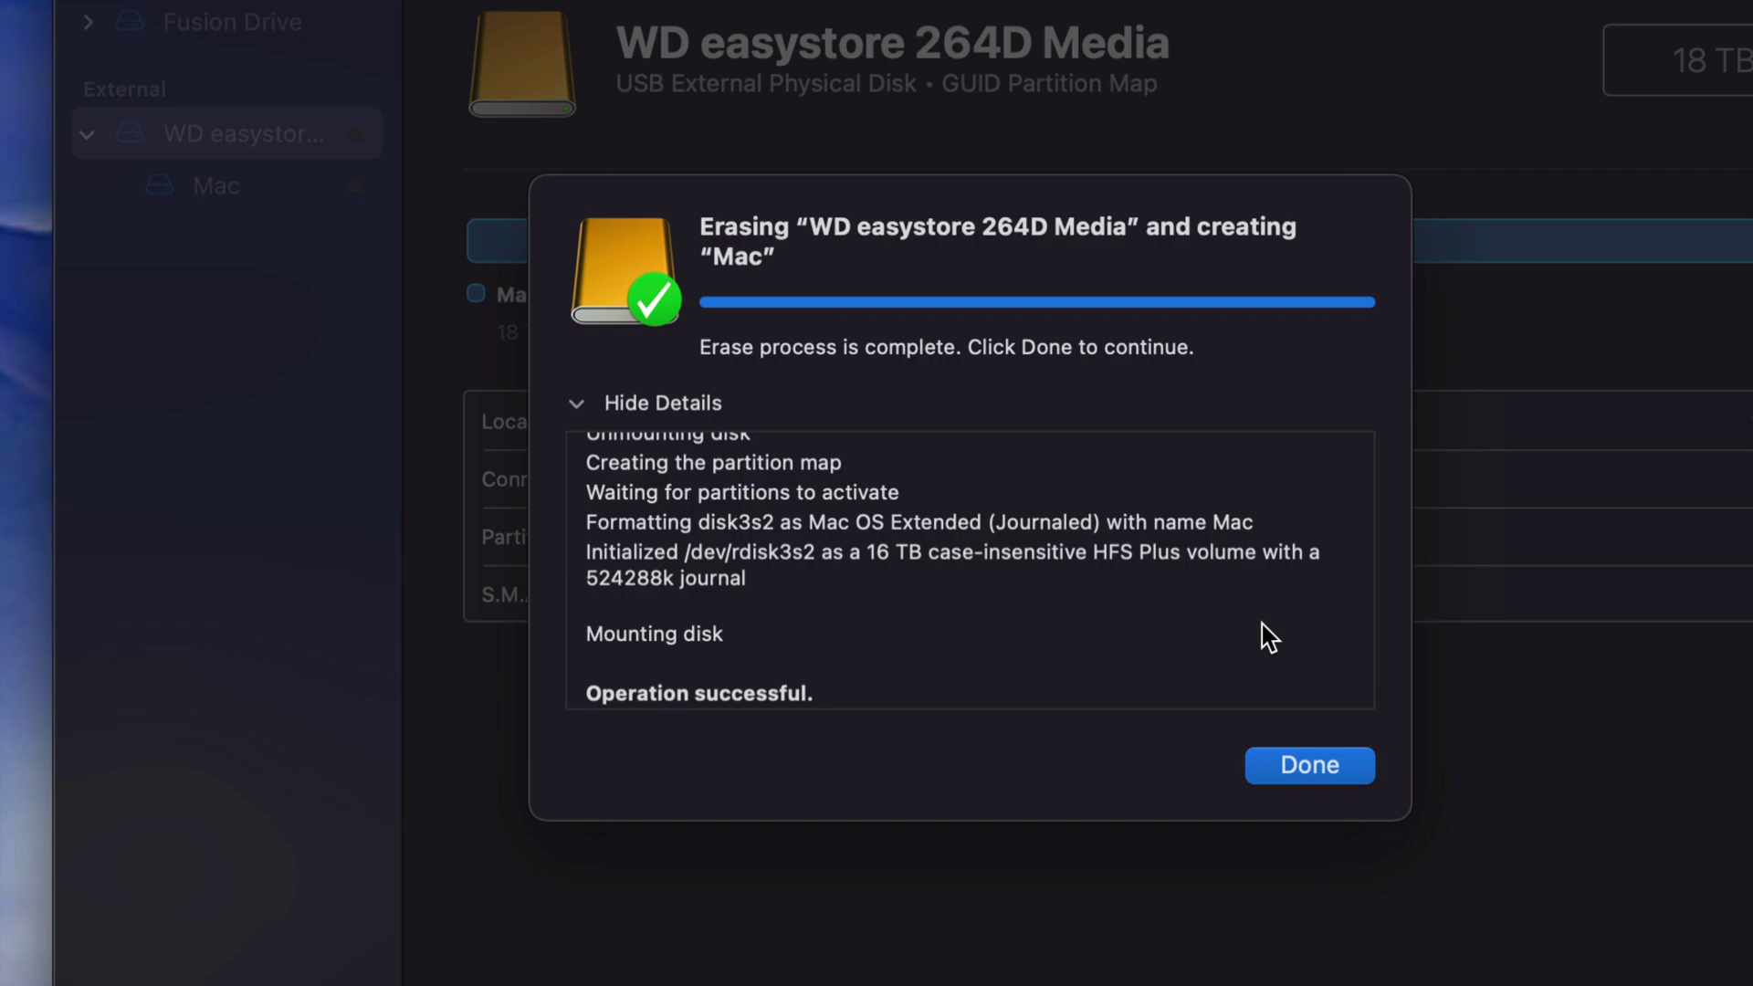
left_click(1296, 770)
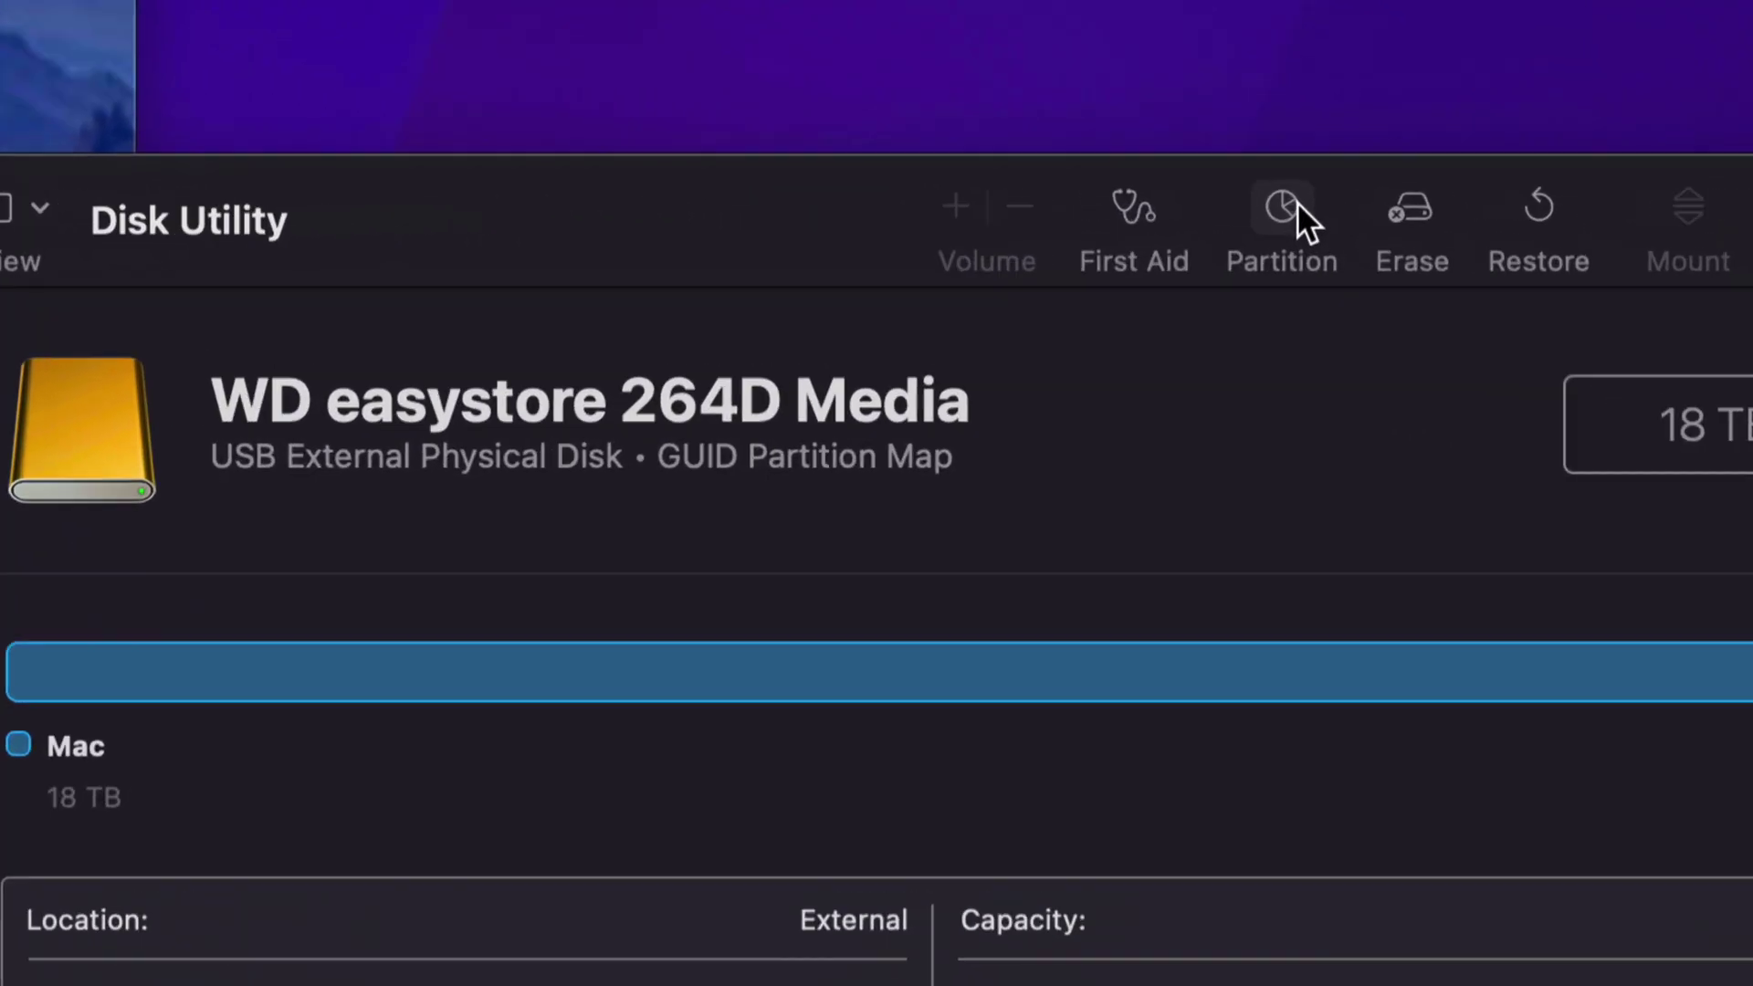
Add two partitions to the WD easystore drive and shrink the Mac partition to about 2.13 TB
left_click(1280, 208)
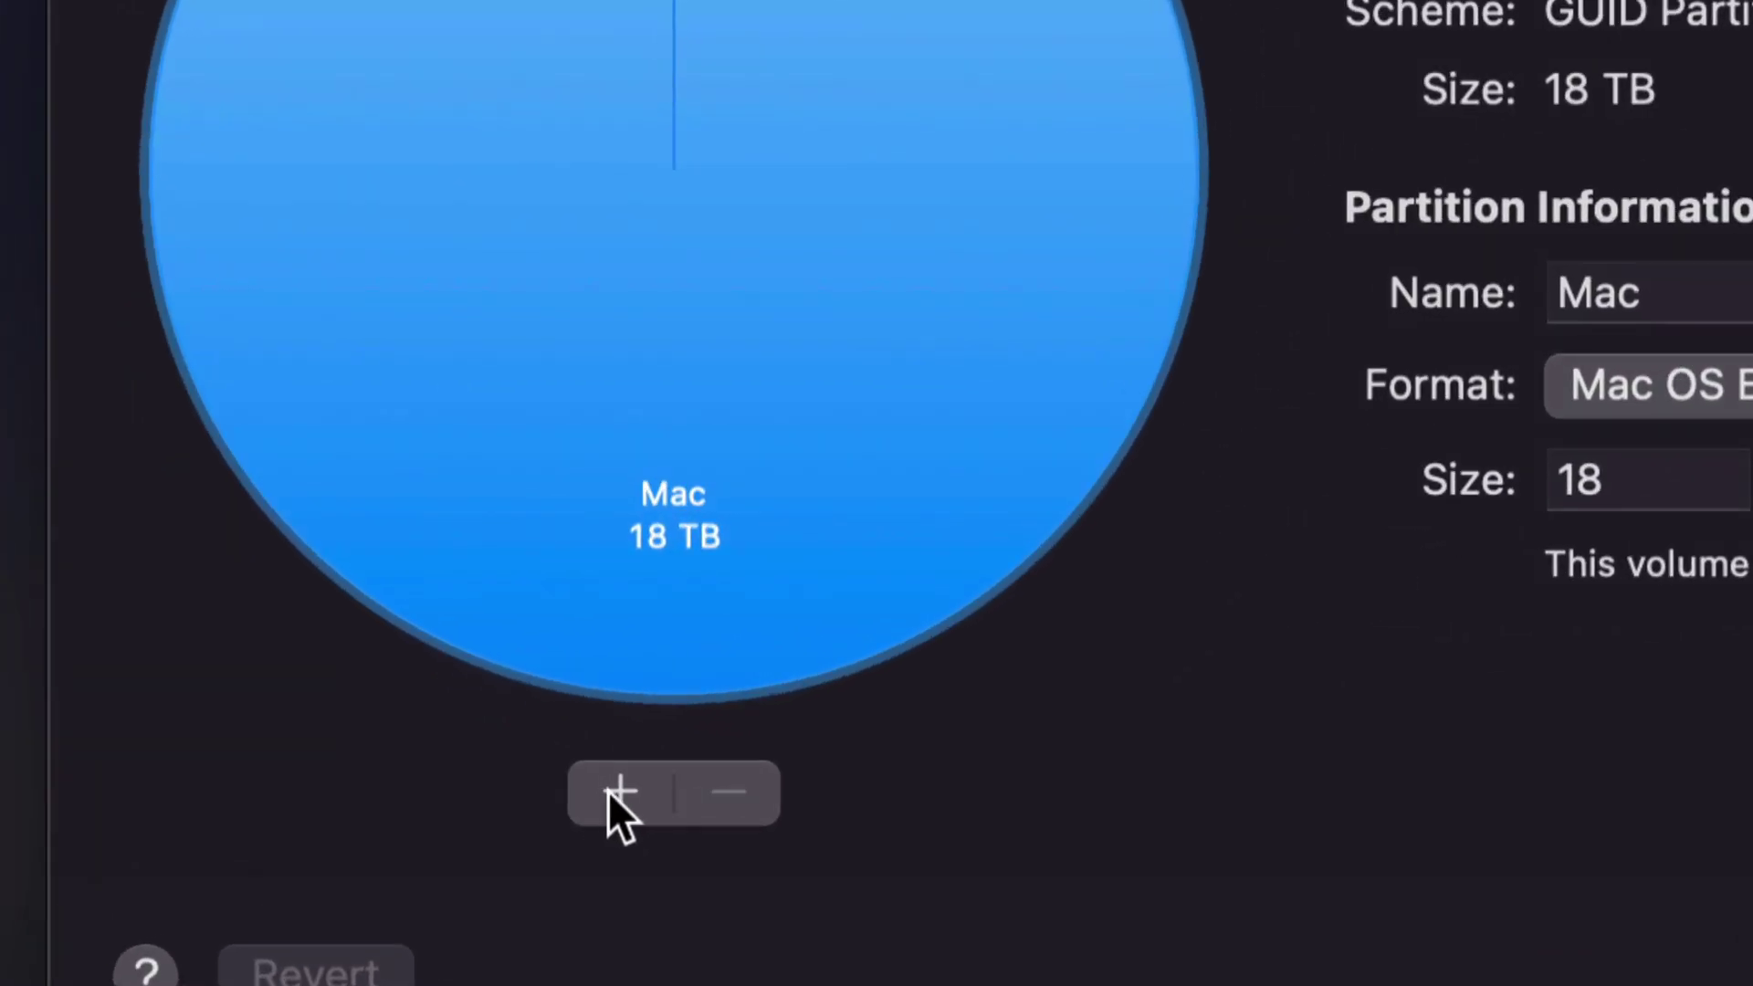
left_click(610, 790)
left_click(627, 790)
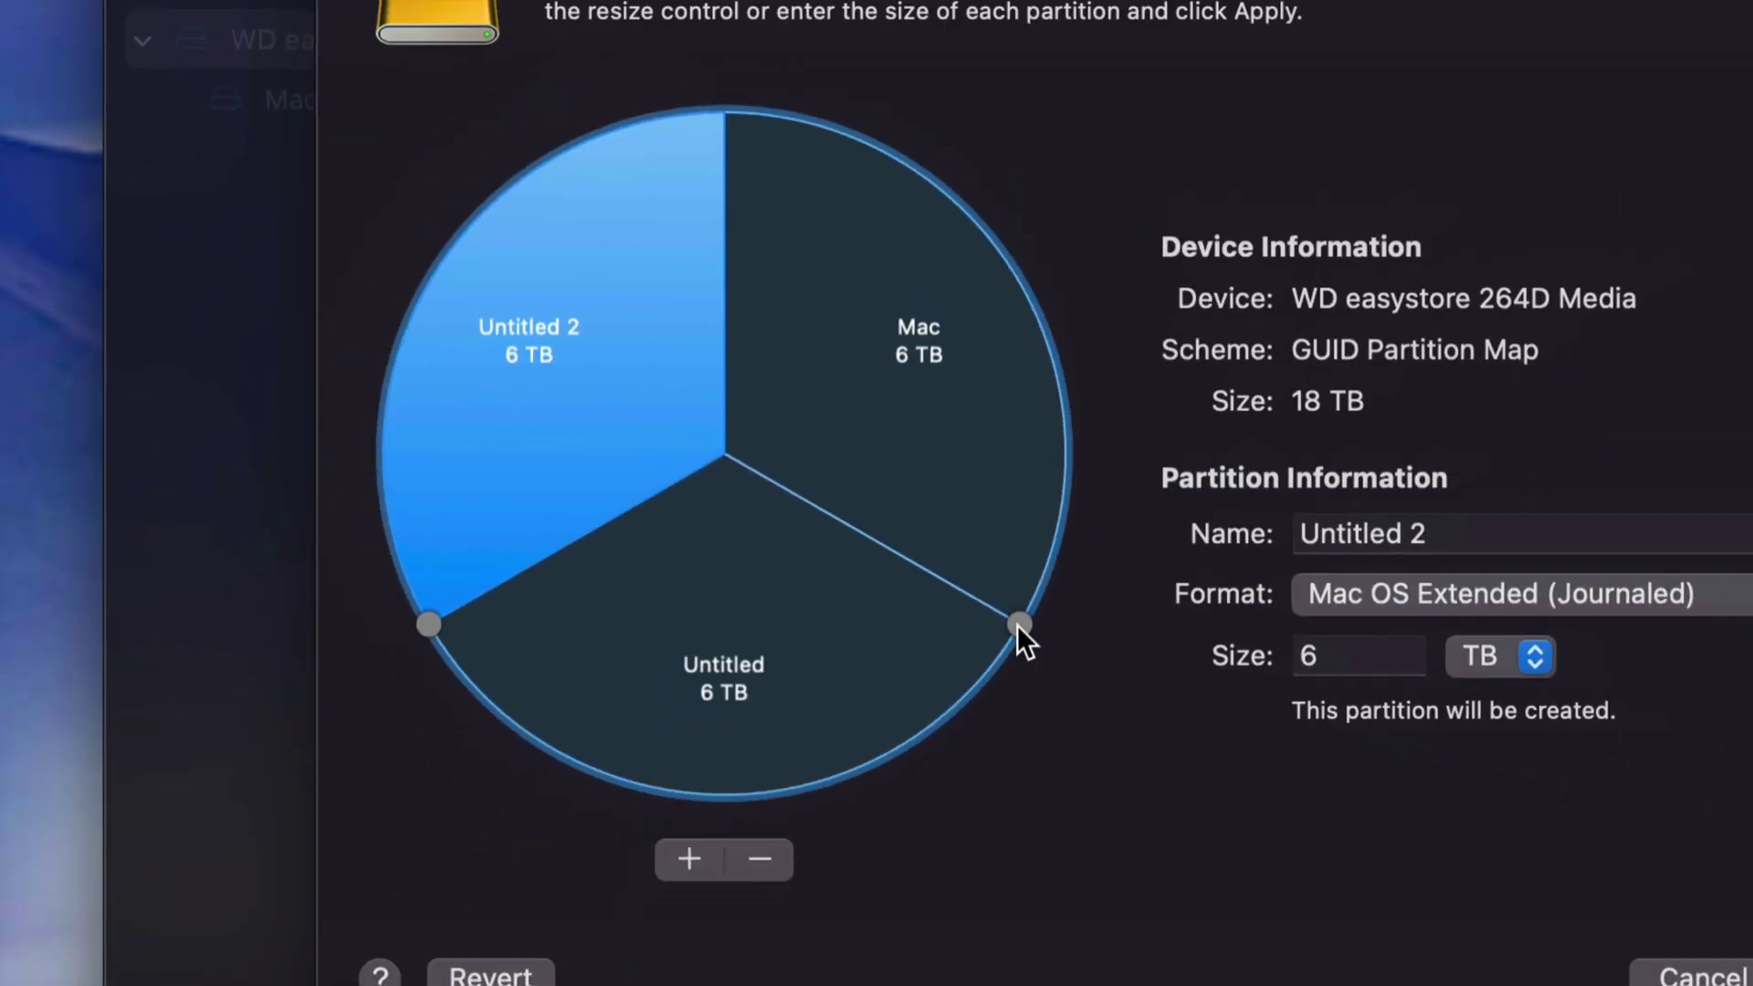
left_click_drag(1018, 624, 1073, 356)
left_click_drag(1040, 512, 965, 225)
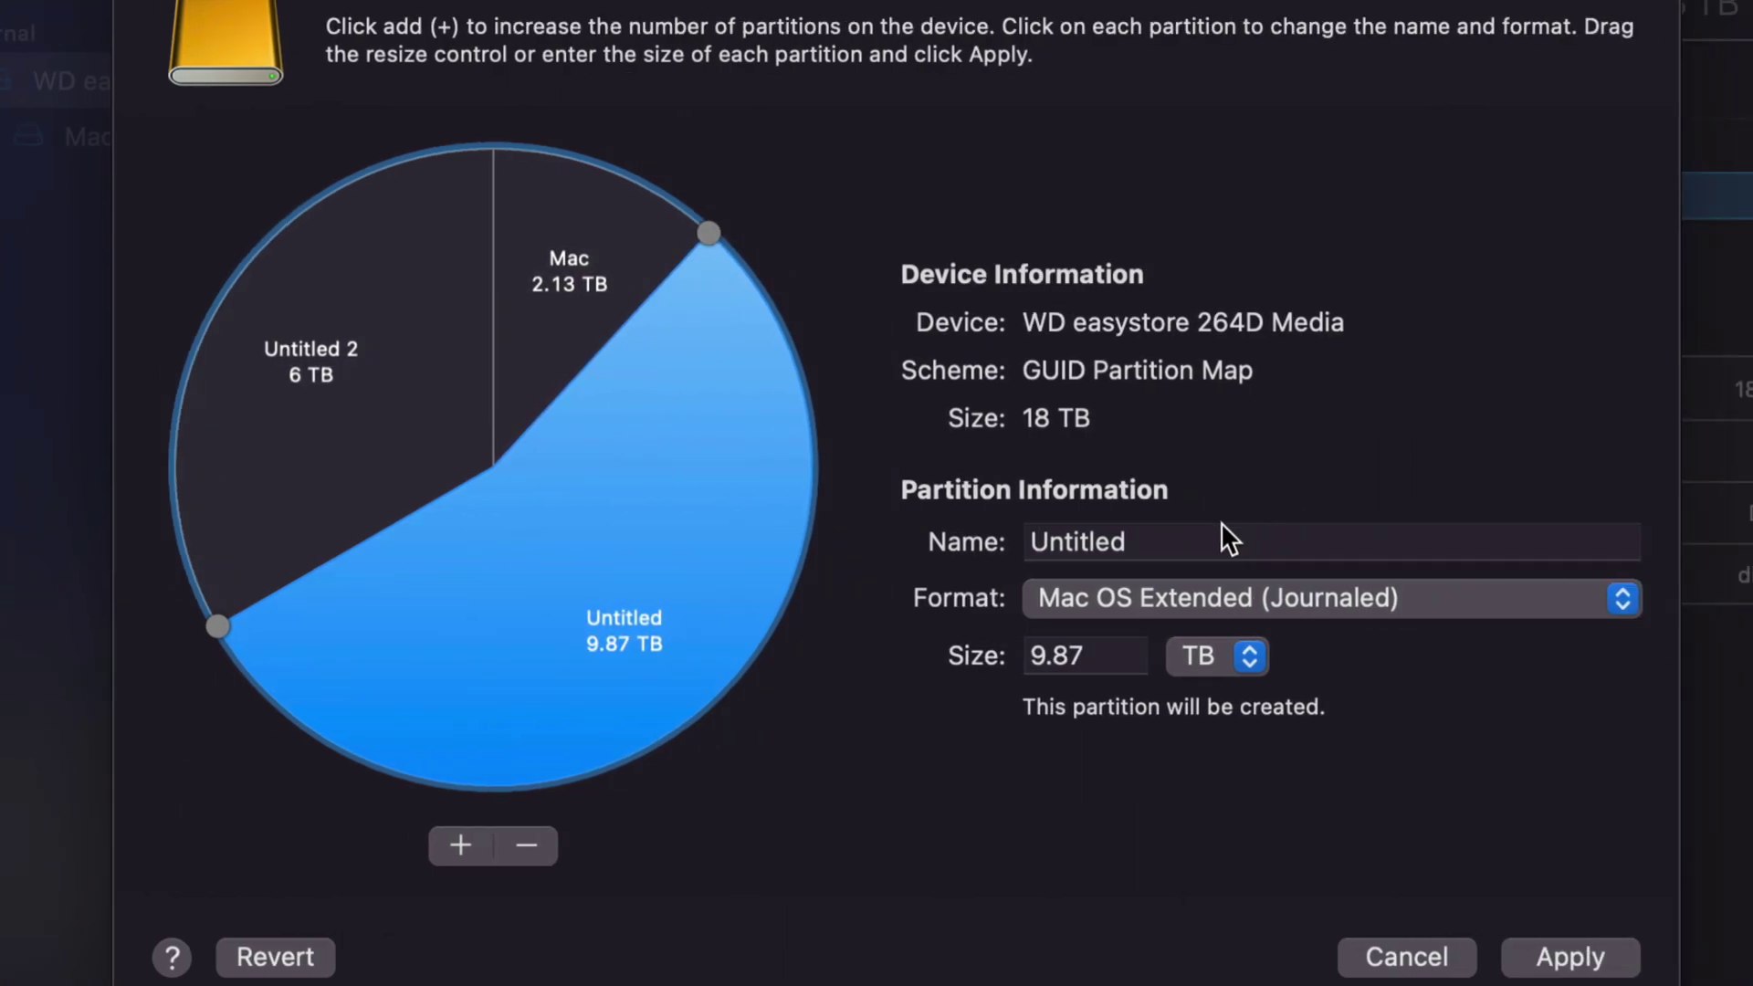
Name the new Untitled partition next to Mac as Time Machine
left_click(1404, 537)
left_click_drag(1155, 535, 1017, 539)
type("Time Machine")
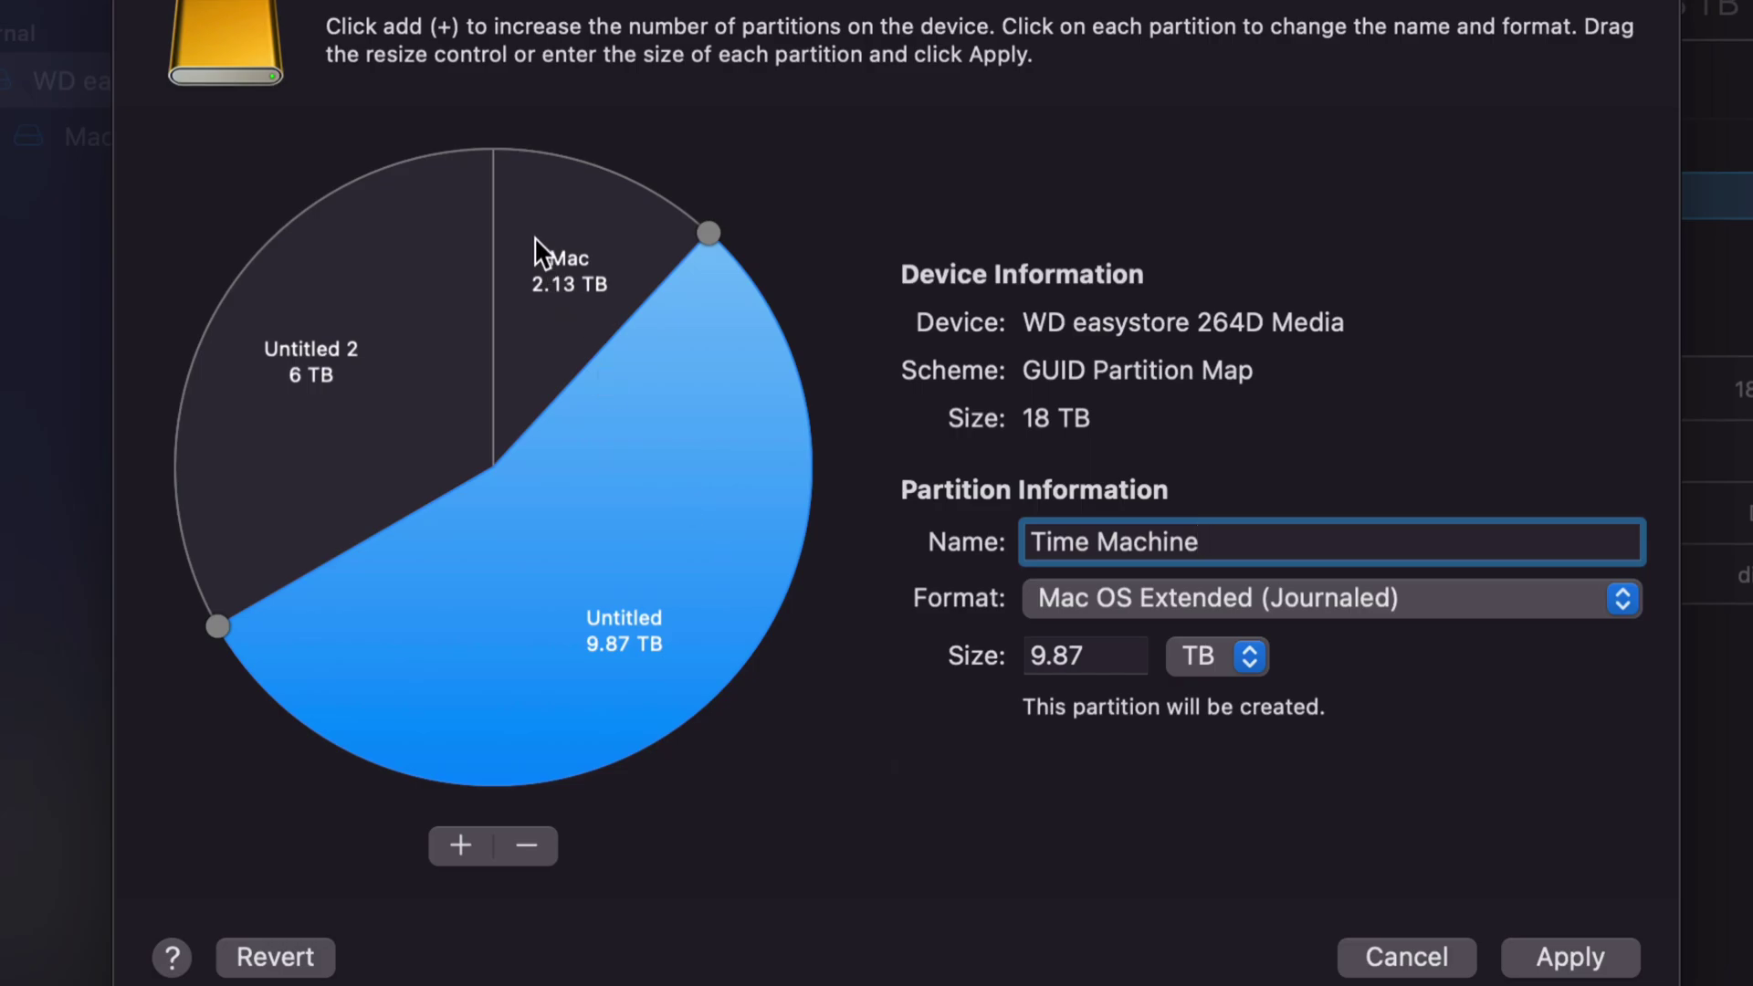
Reconfigure the Mac partition as an ExFAT partition of about 1.98 TB named Windows
left_click(570, 260)
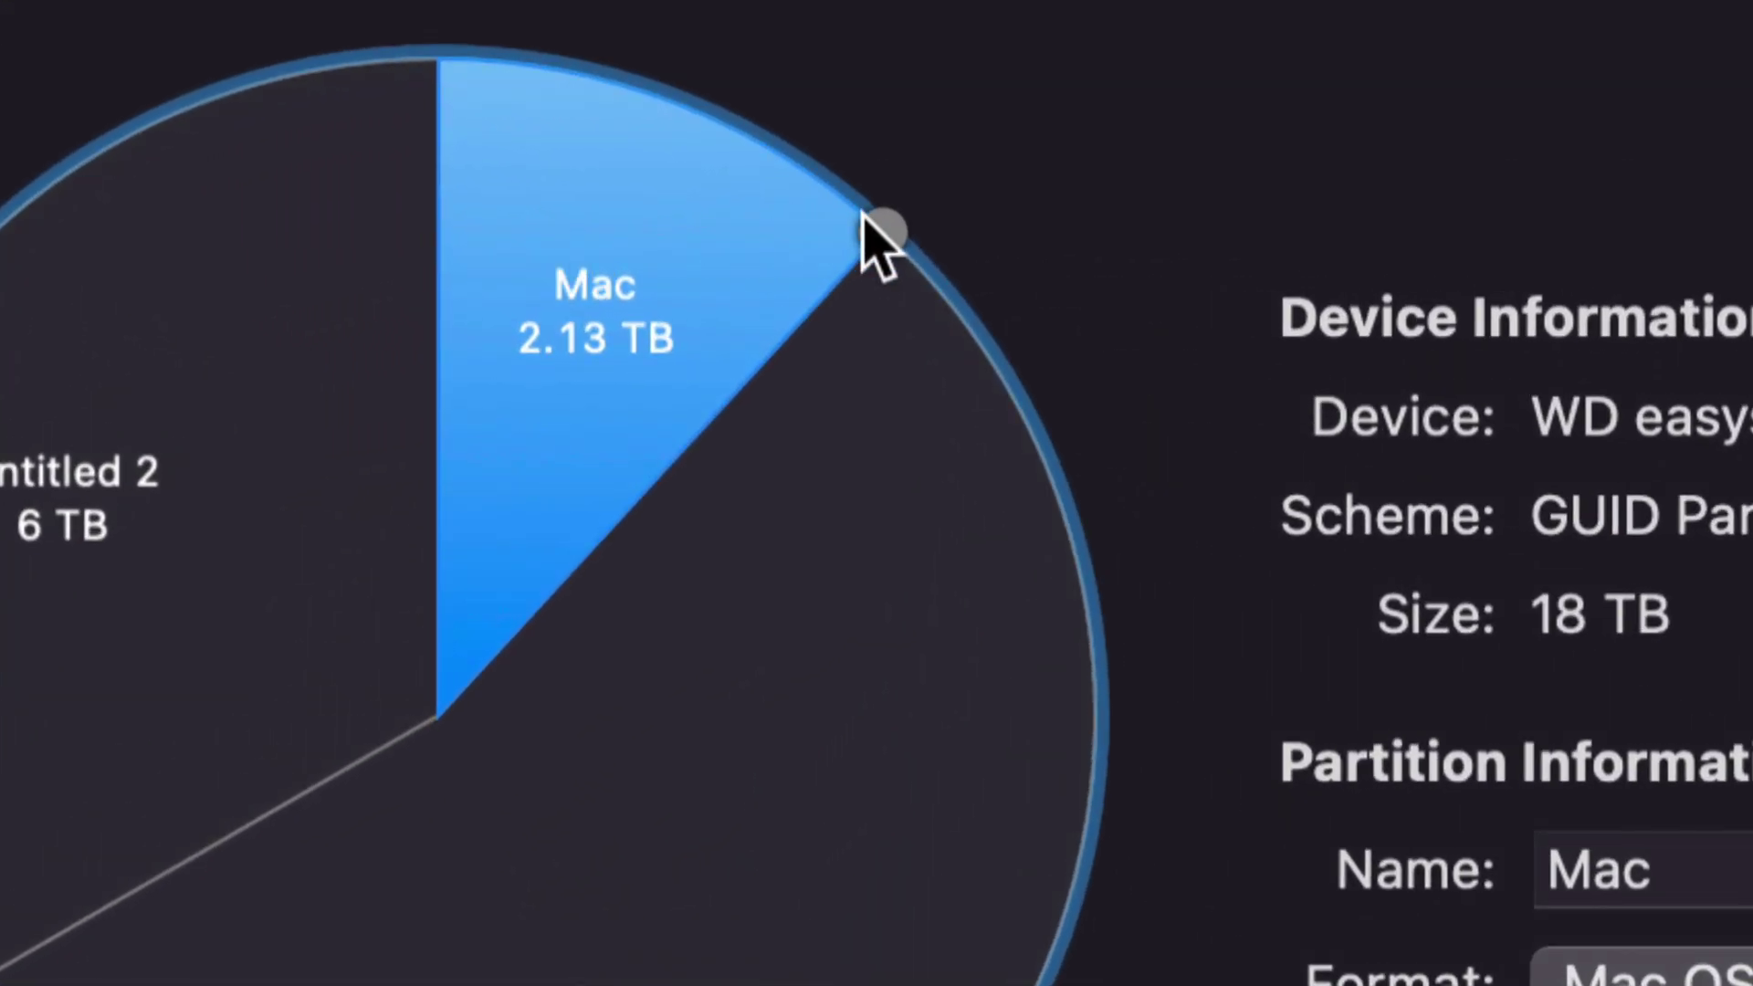
left_click_drag(865, 219, 849, 209)
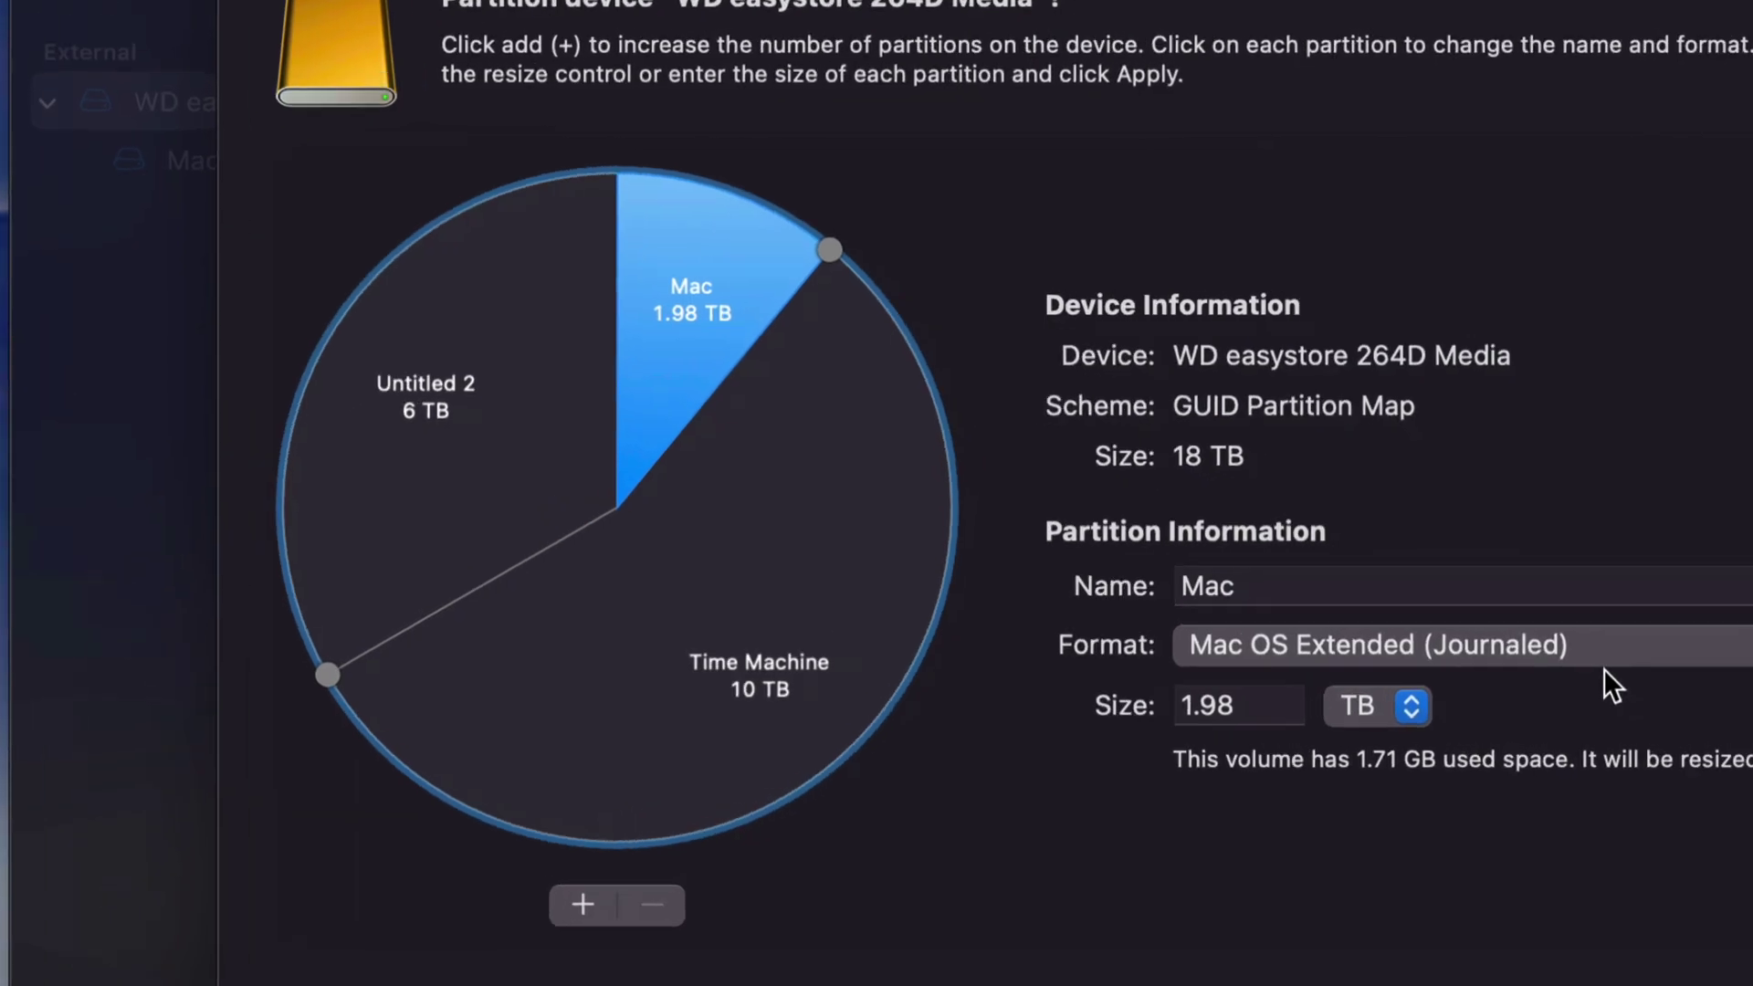
double_click(1178, 586)
type("Window")
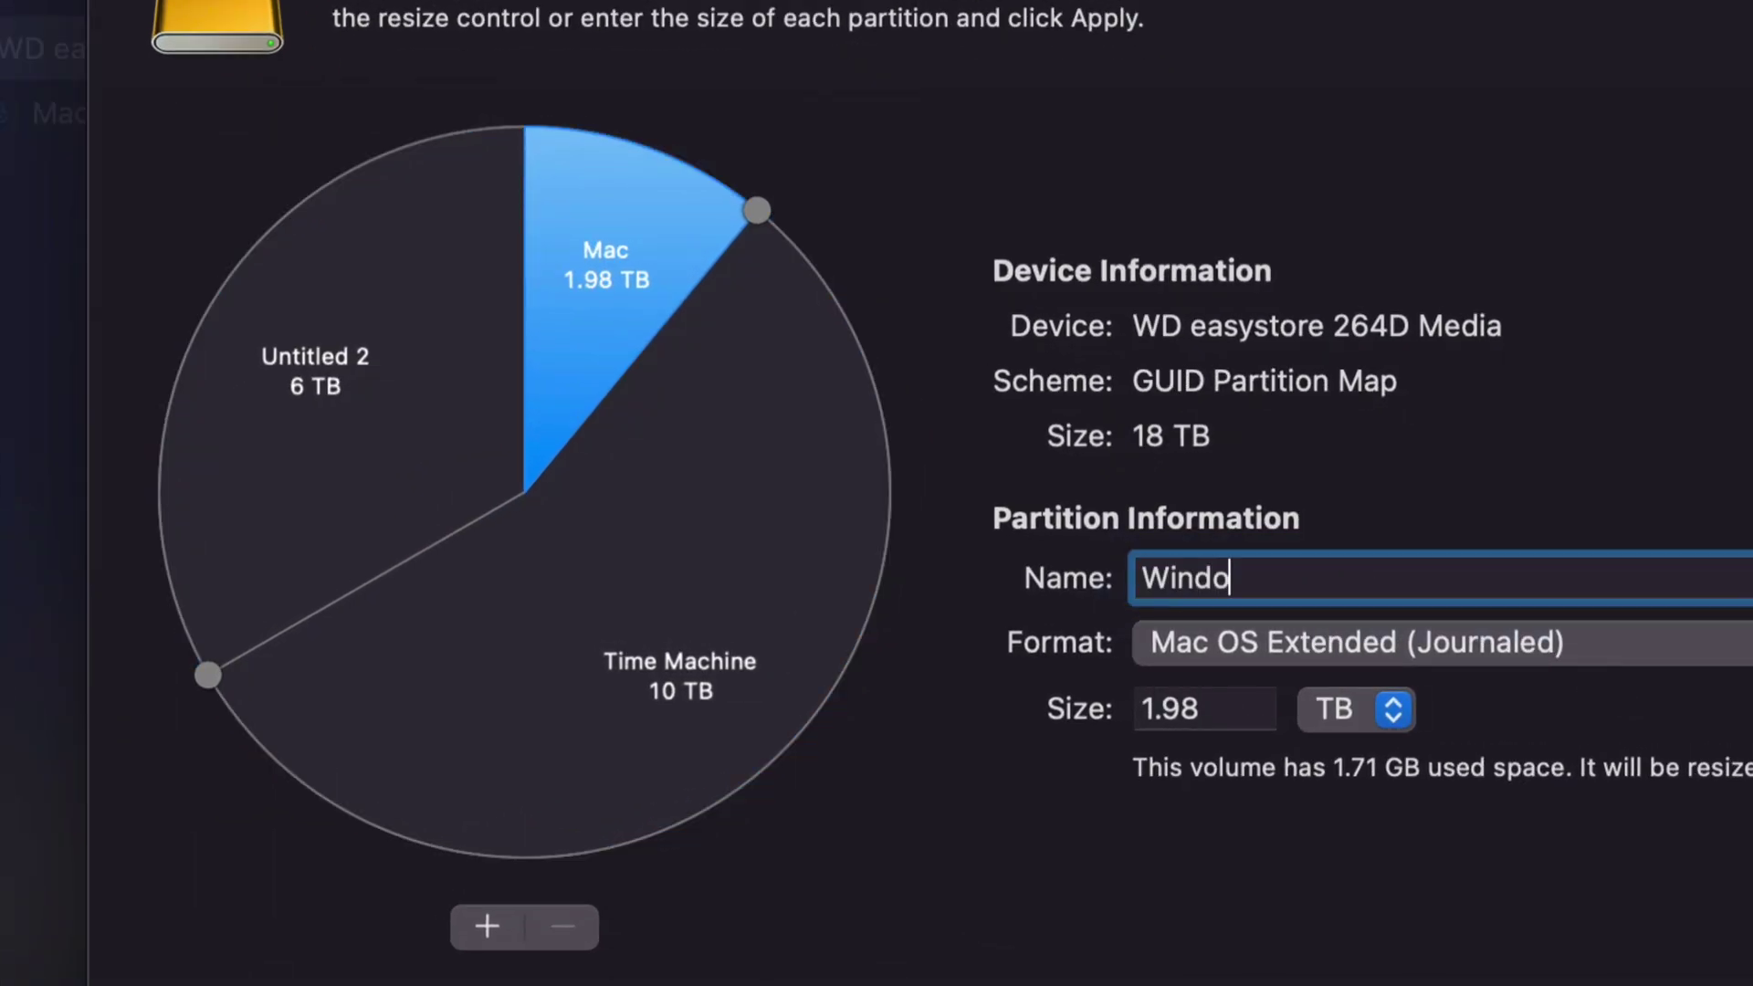
type("s")
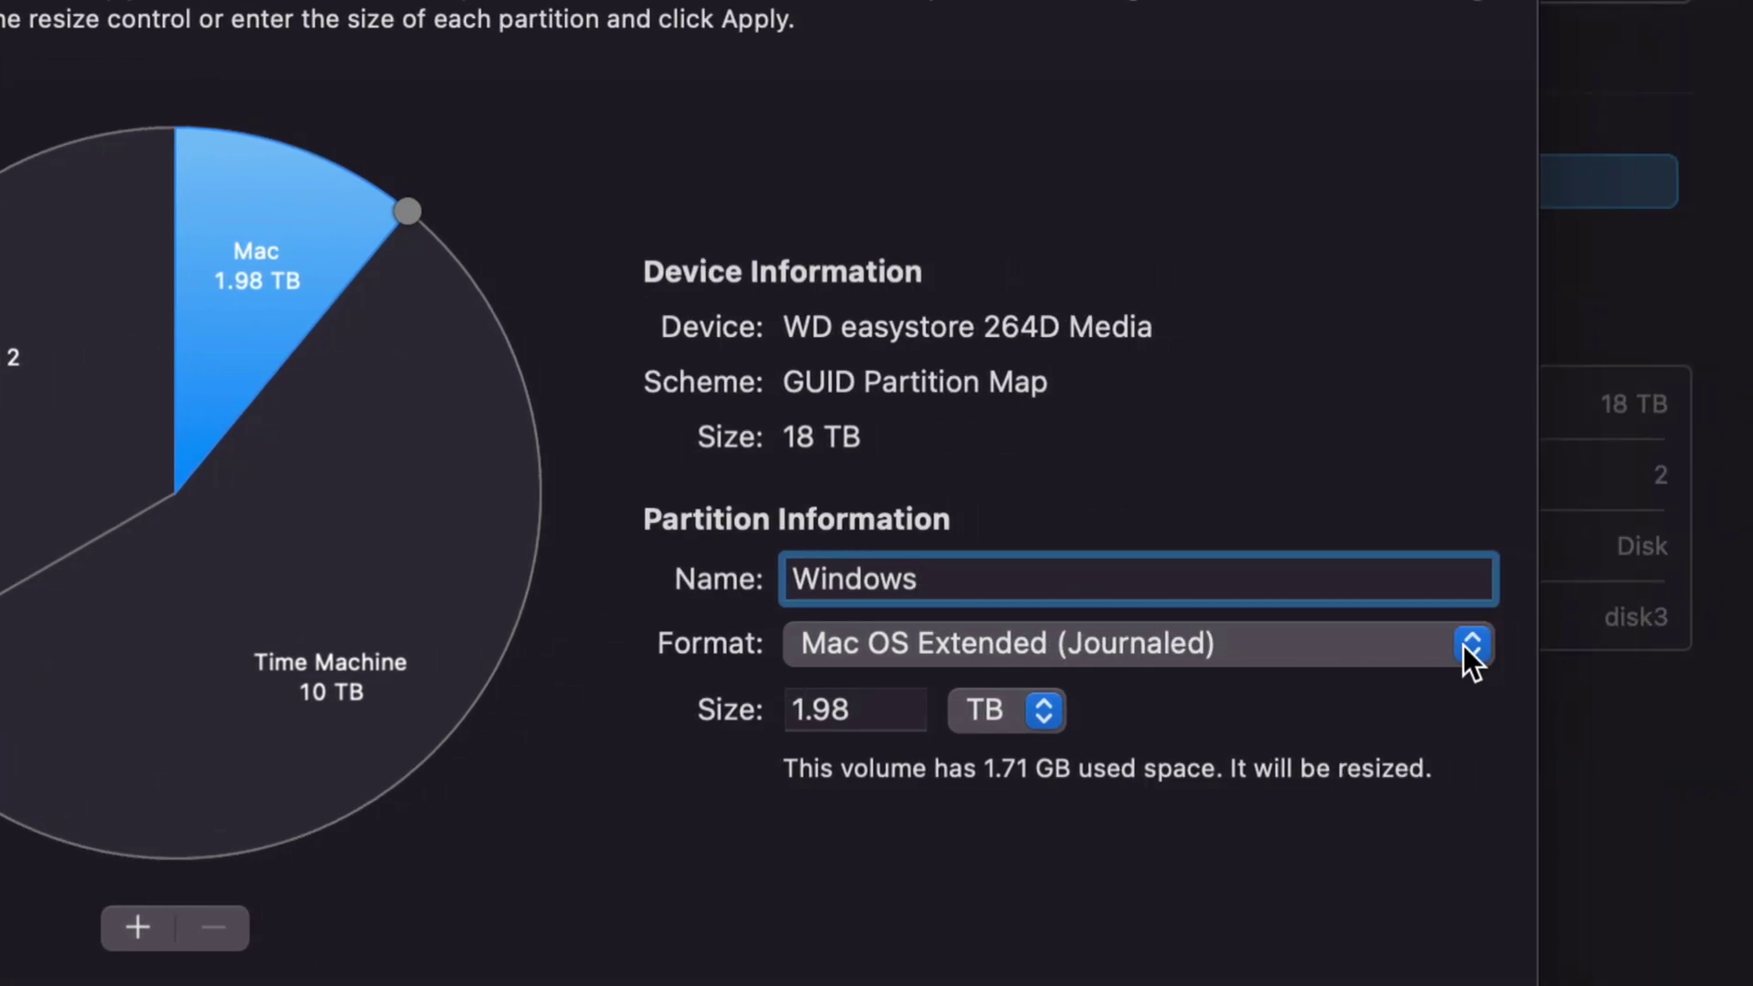
left_click(1462, 645)
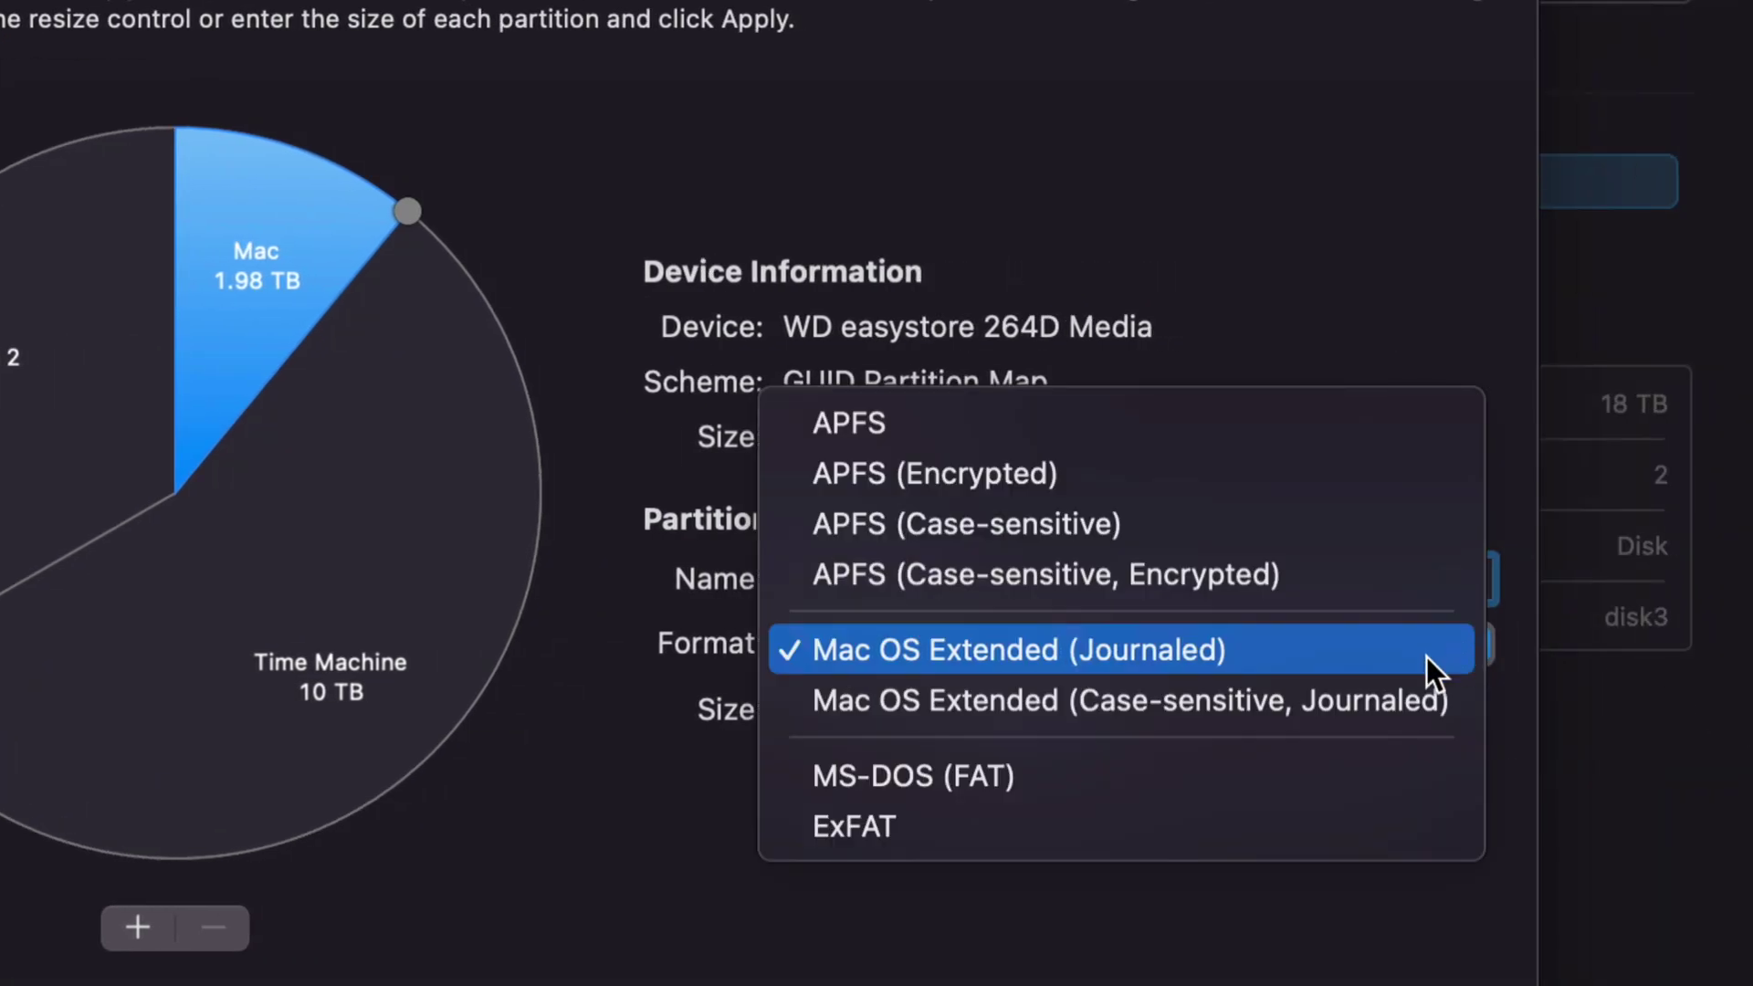
left_click(1084, 823)
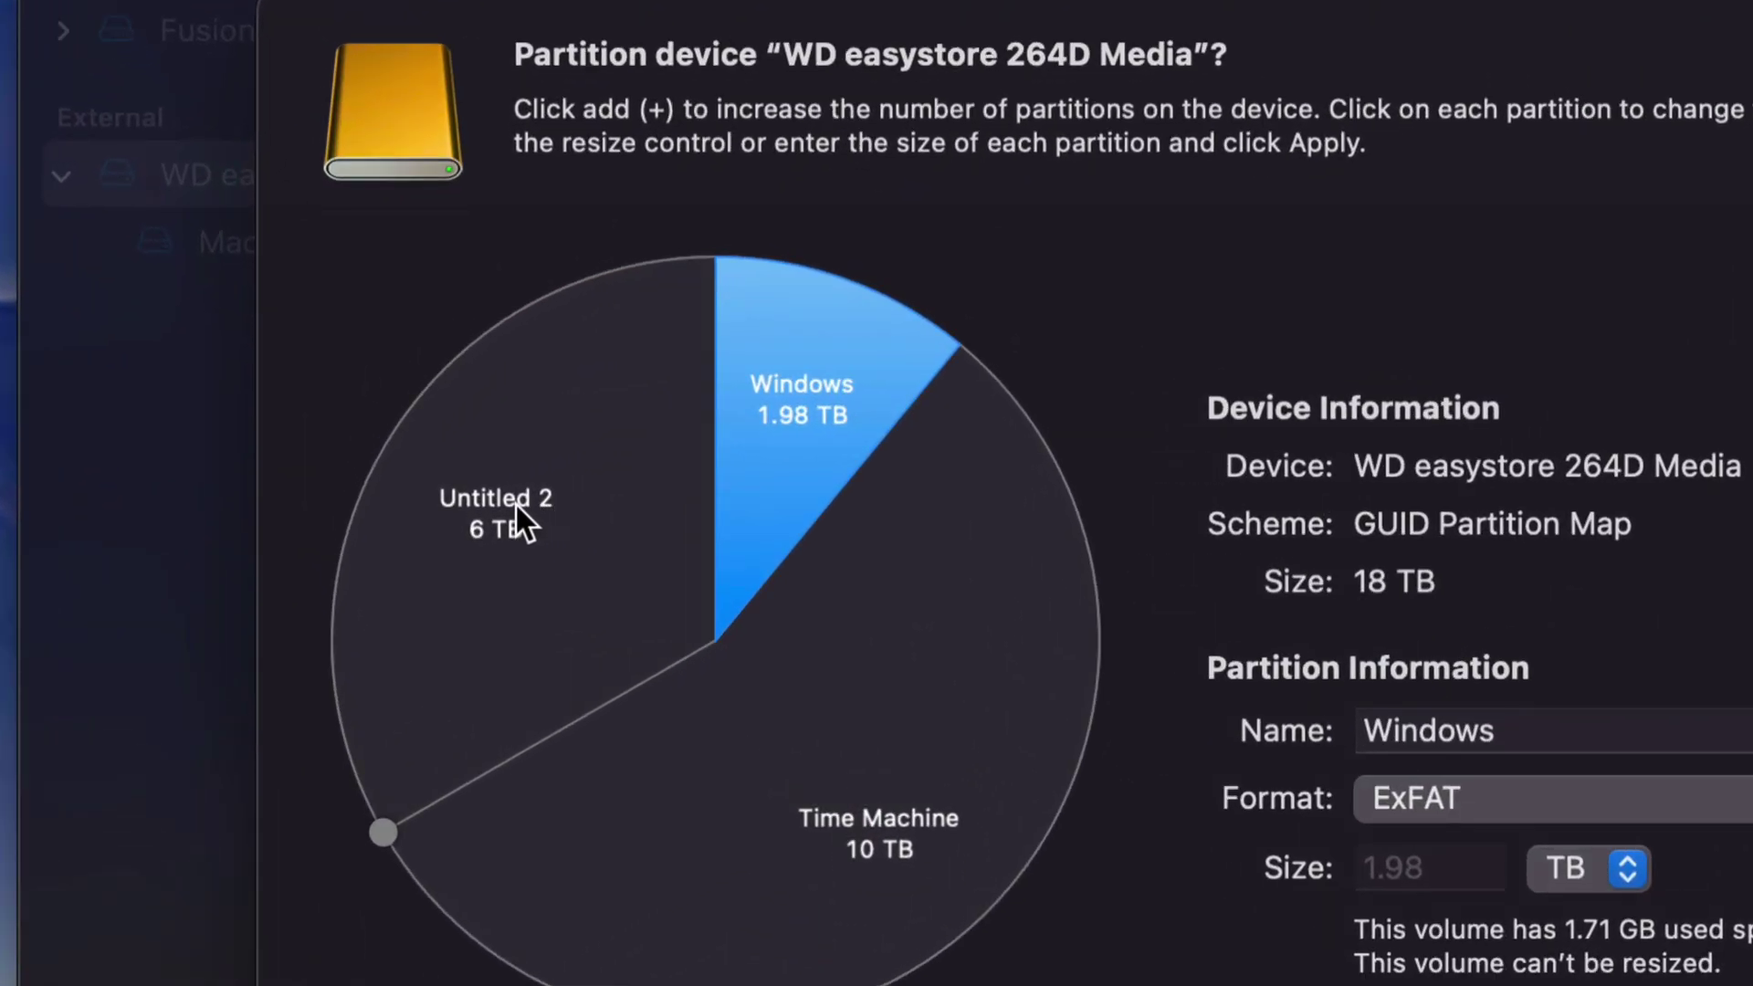
Name the Untitled 2 partition Mac Backup and keep its format as Mac OS Extended (Journaled)
left_click(516, 508)
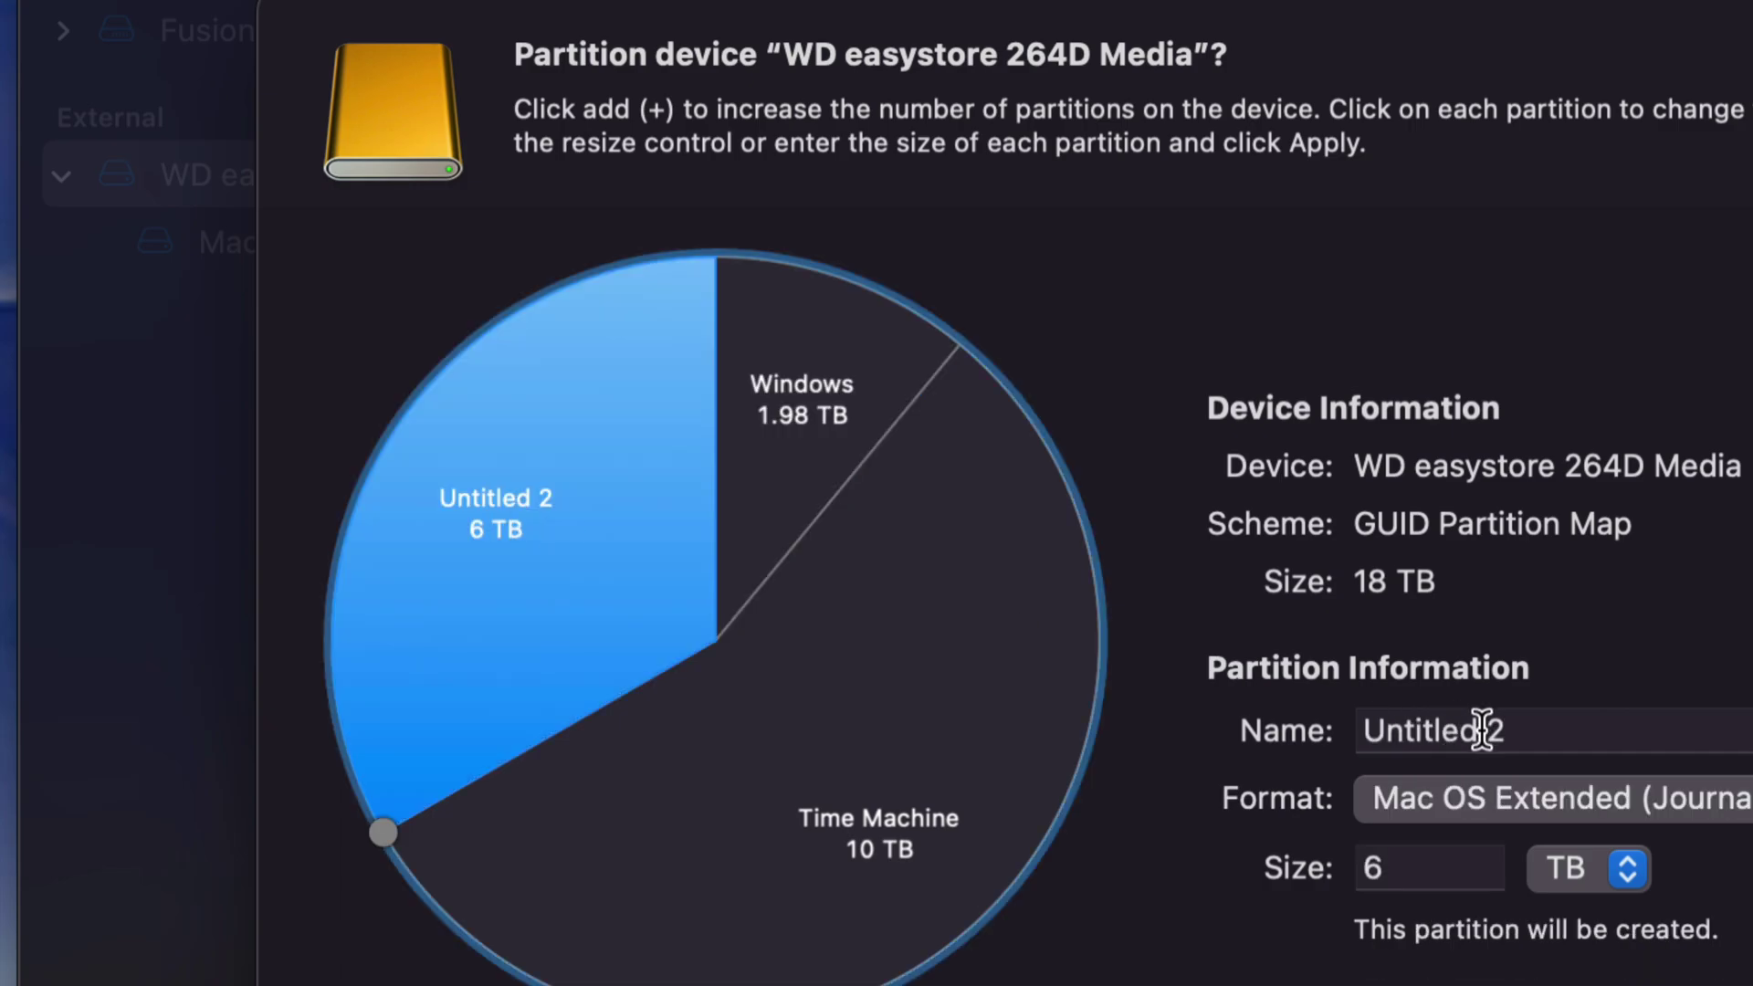
left_click_drag(1498, 728, 1343, 732)
type("Mac Backup")
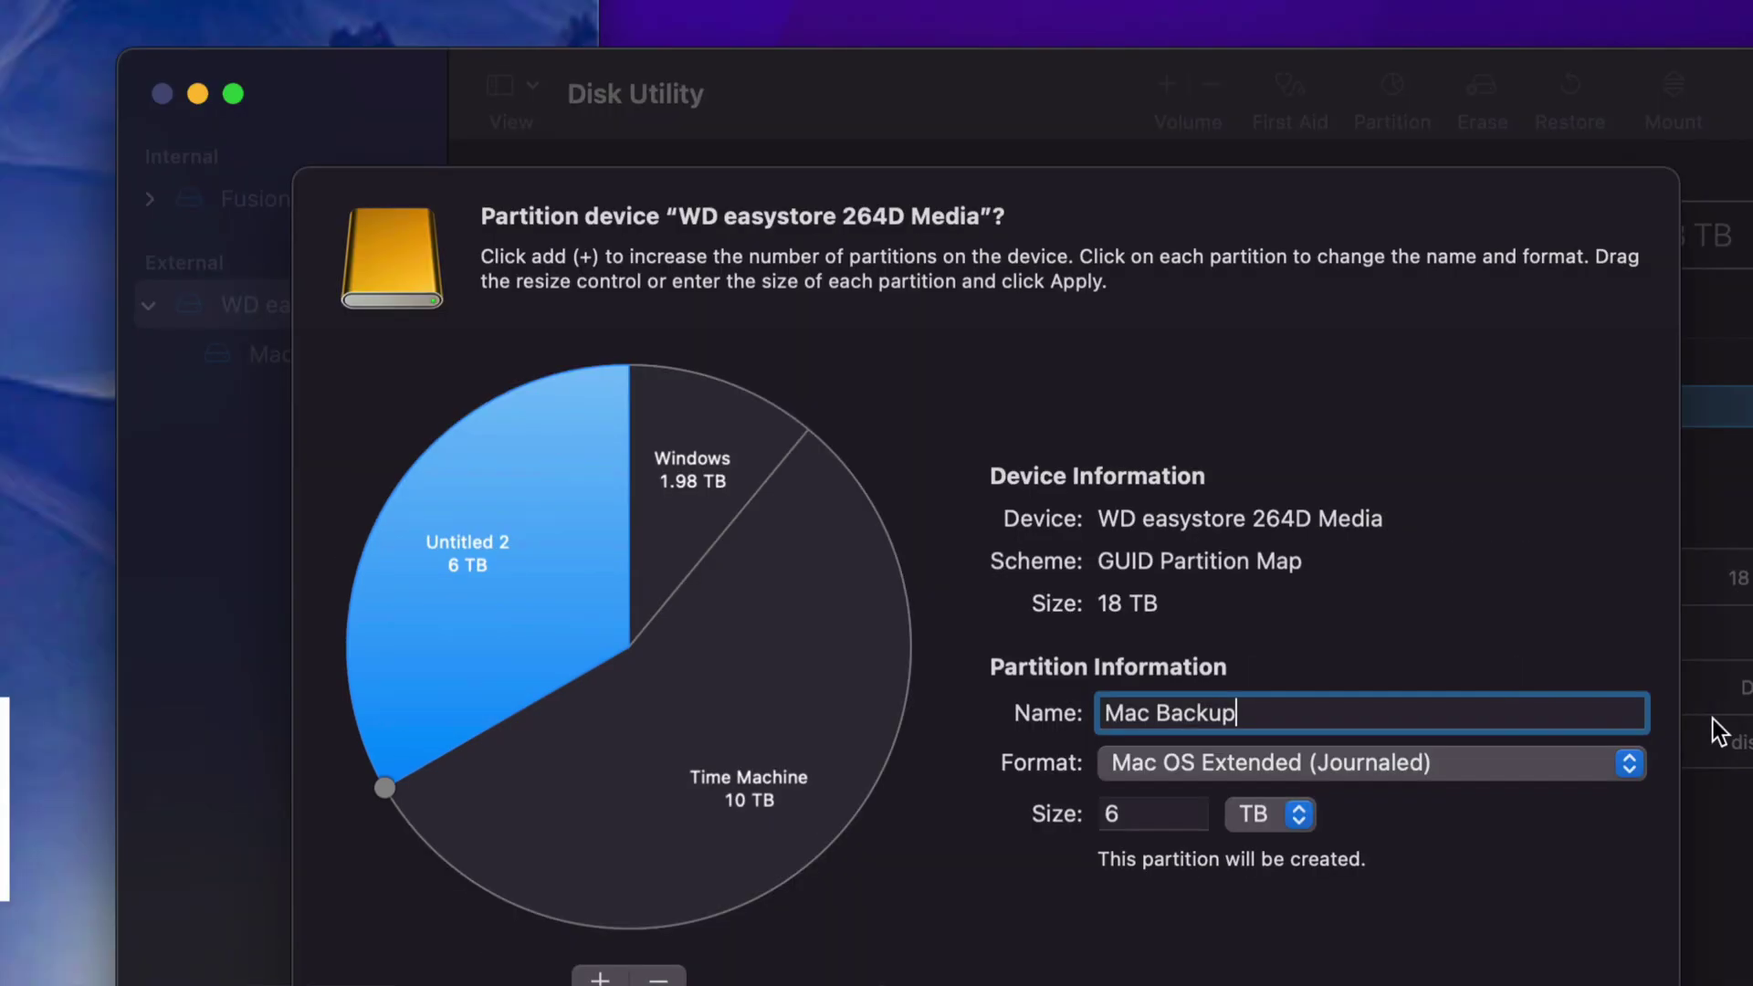
left_click(1483, 763)
left_click(1447, 765)
left_click(1443, 764)
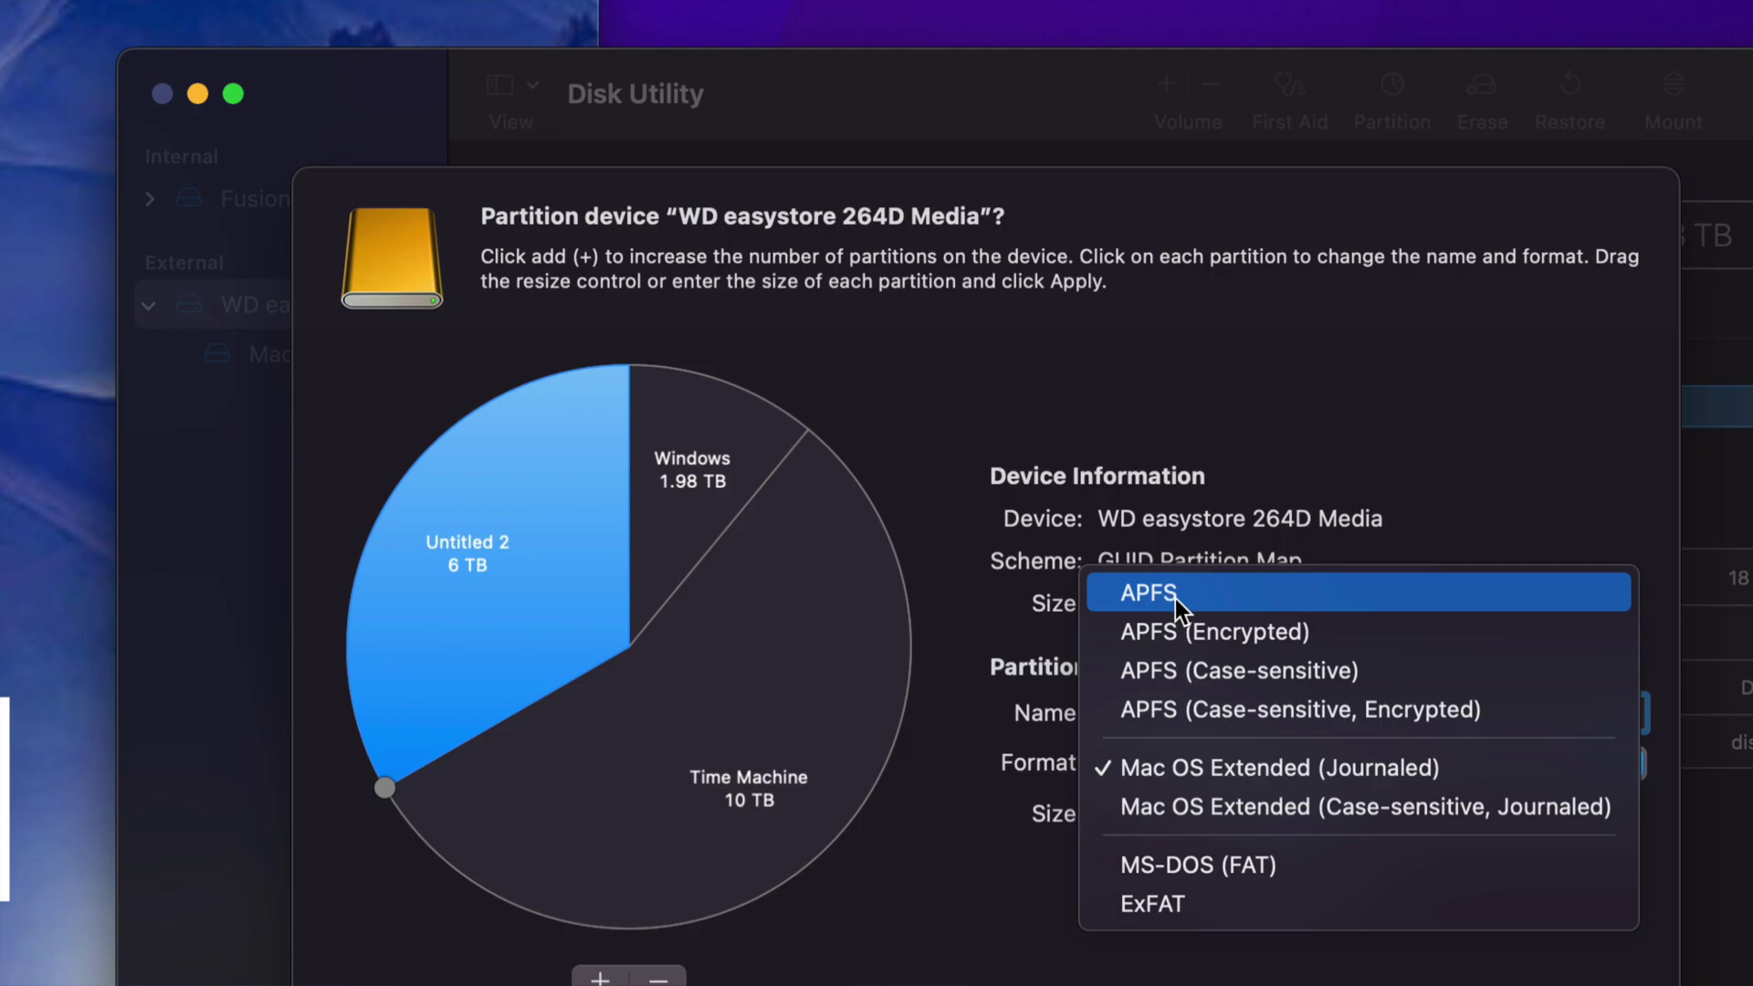
left_click(1231, 772)
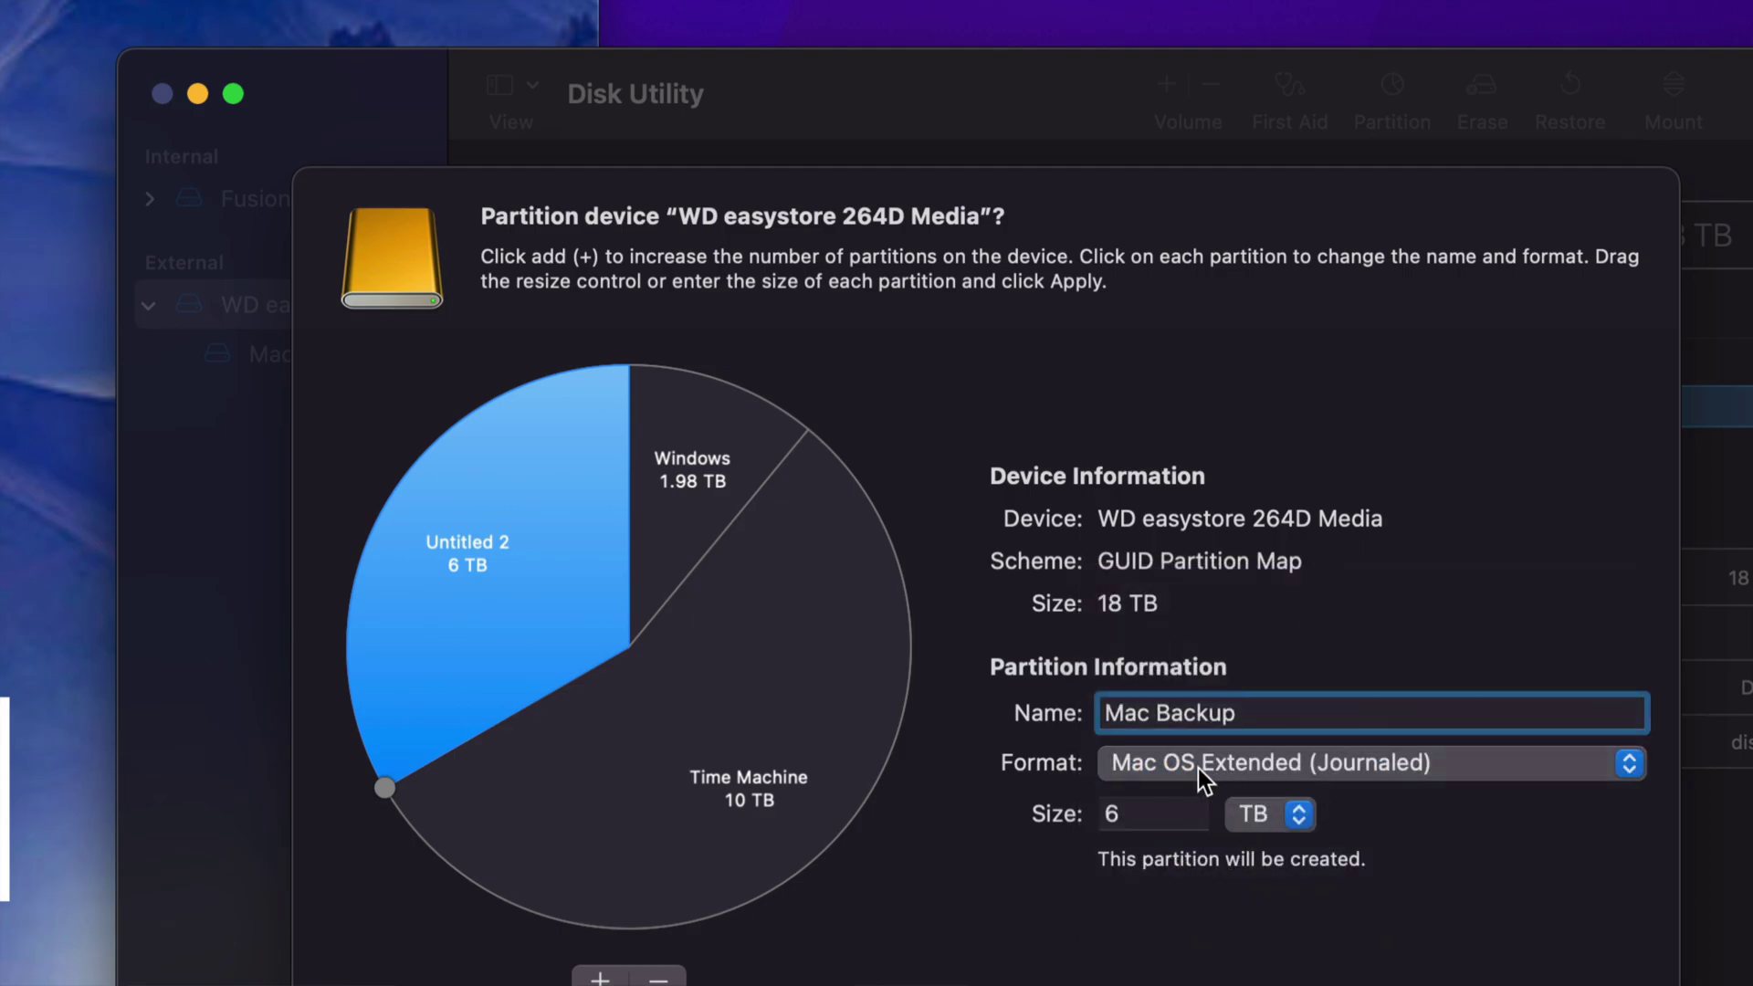
Review the name, format and size of the Windows, Time Machine and Mac Backup partitions in the planned layout
left_click(859, 681)
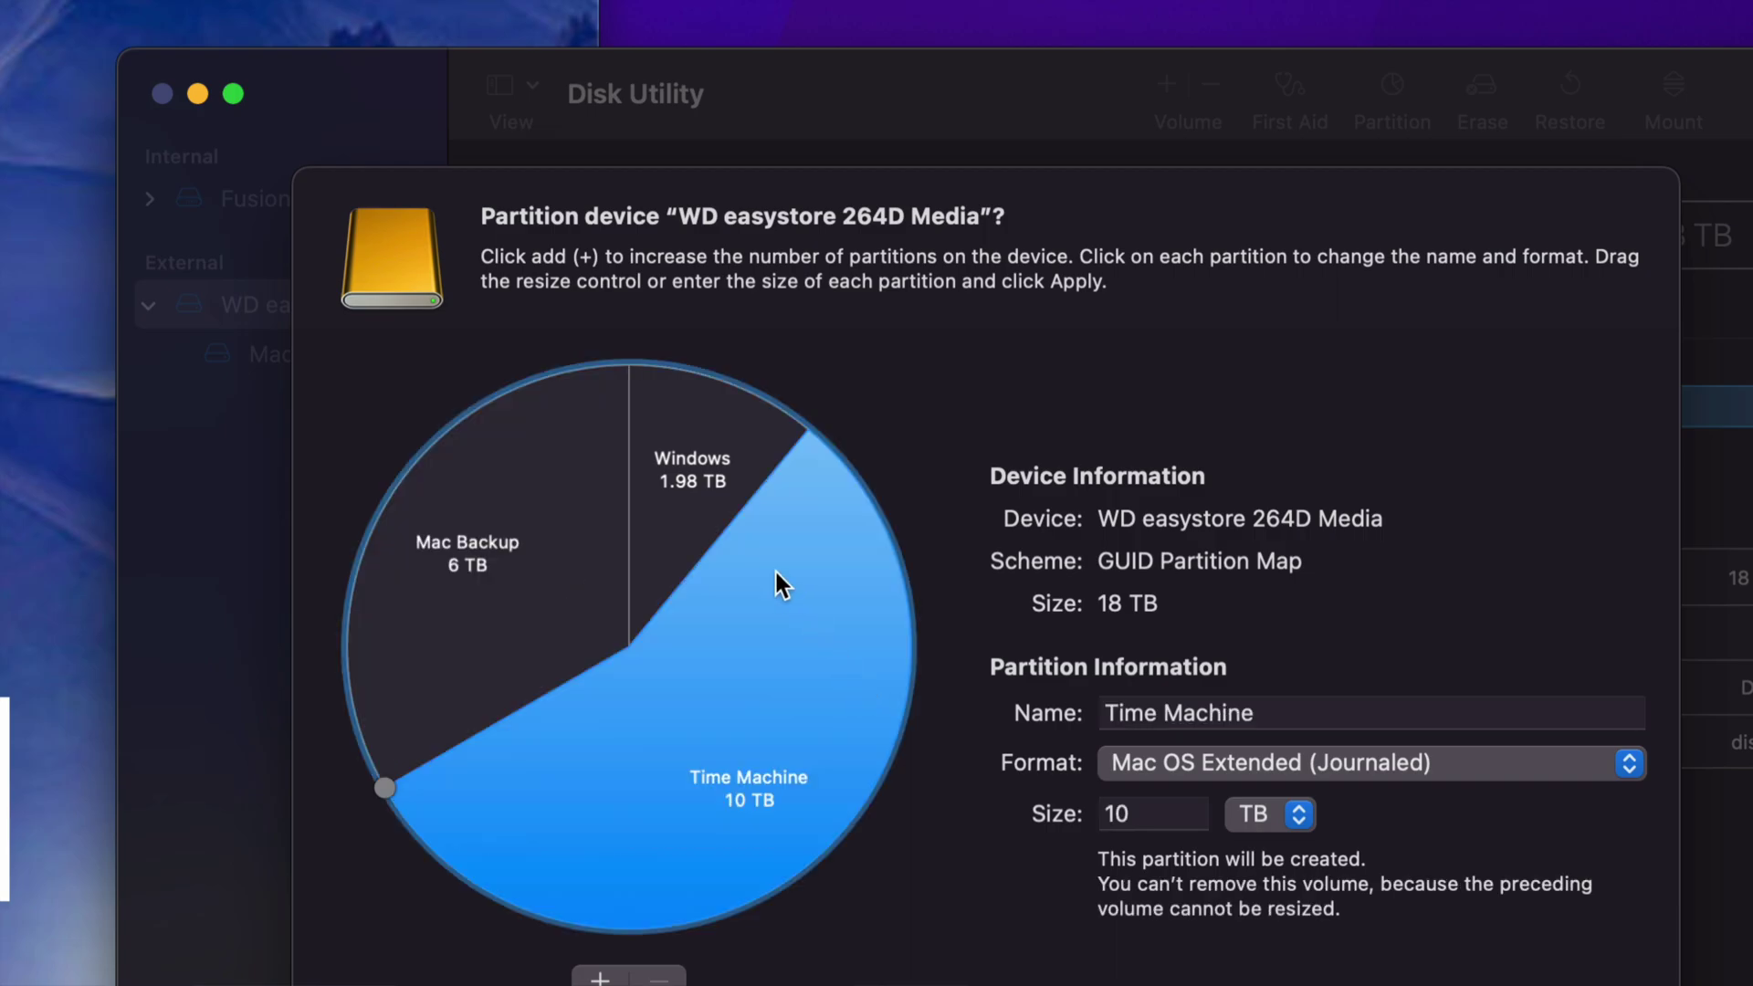
left_click(697, 537)
left_click(605, 554)
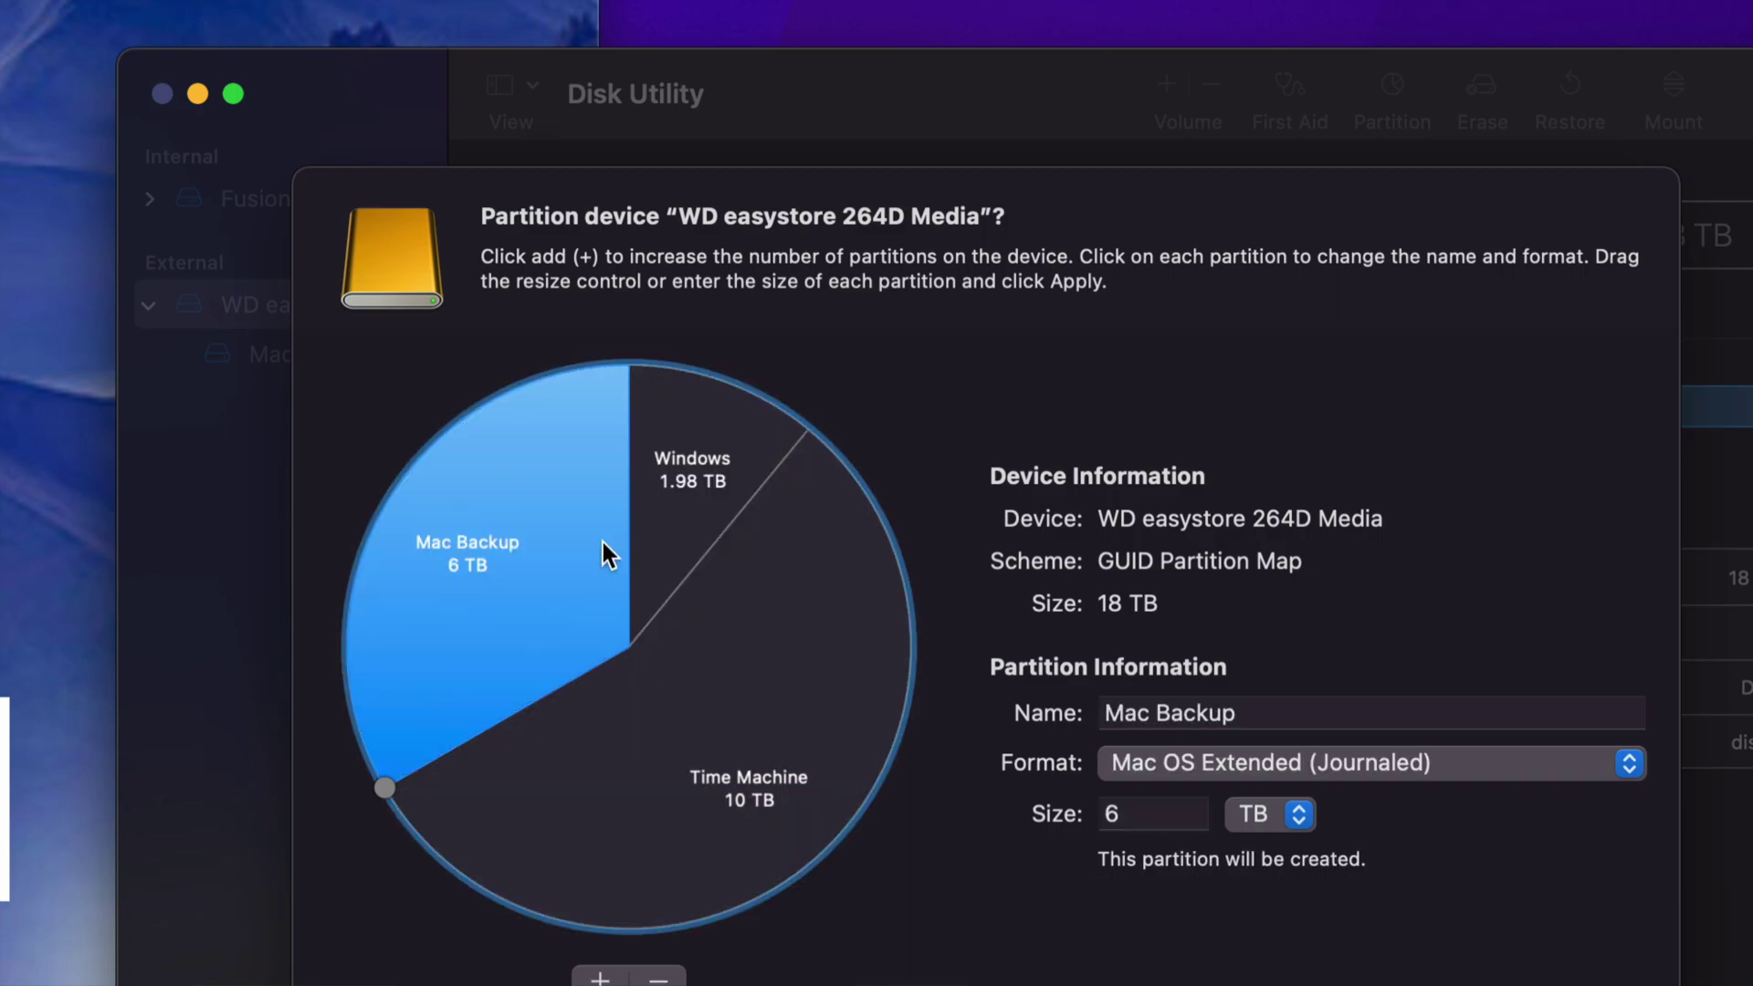
left_click(782, 679)
left_click(677, 524)
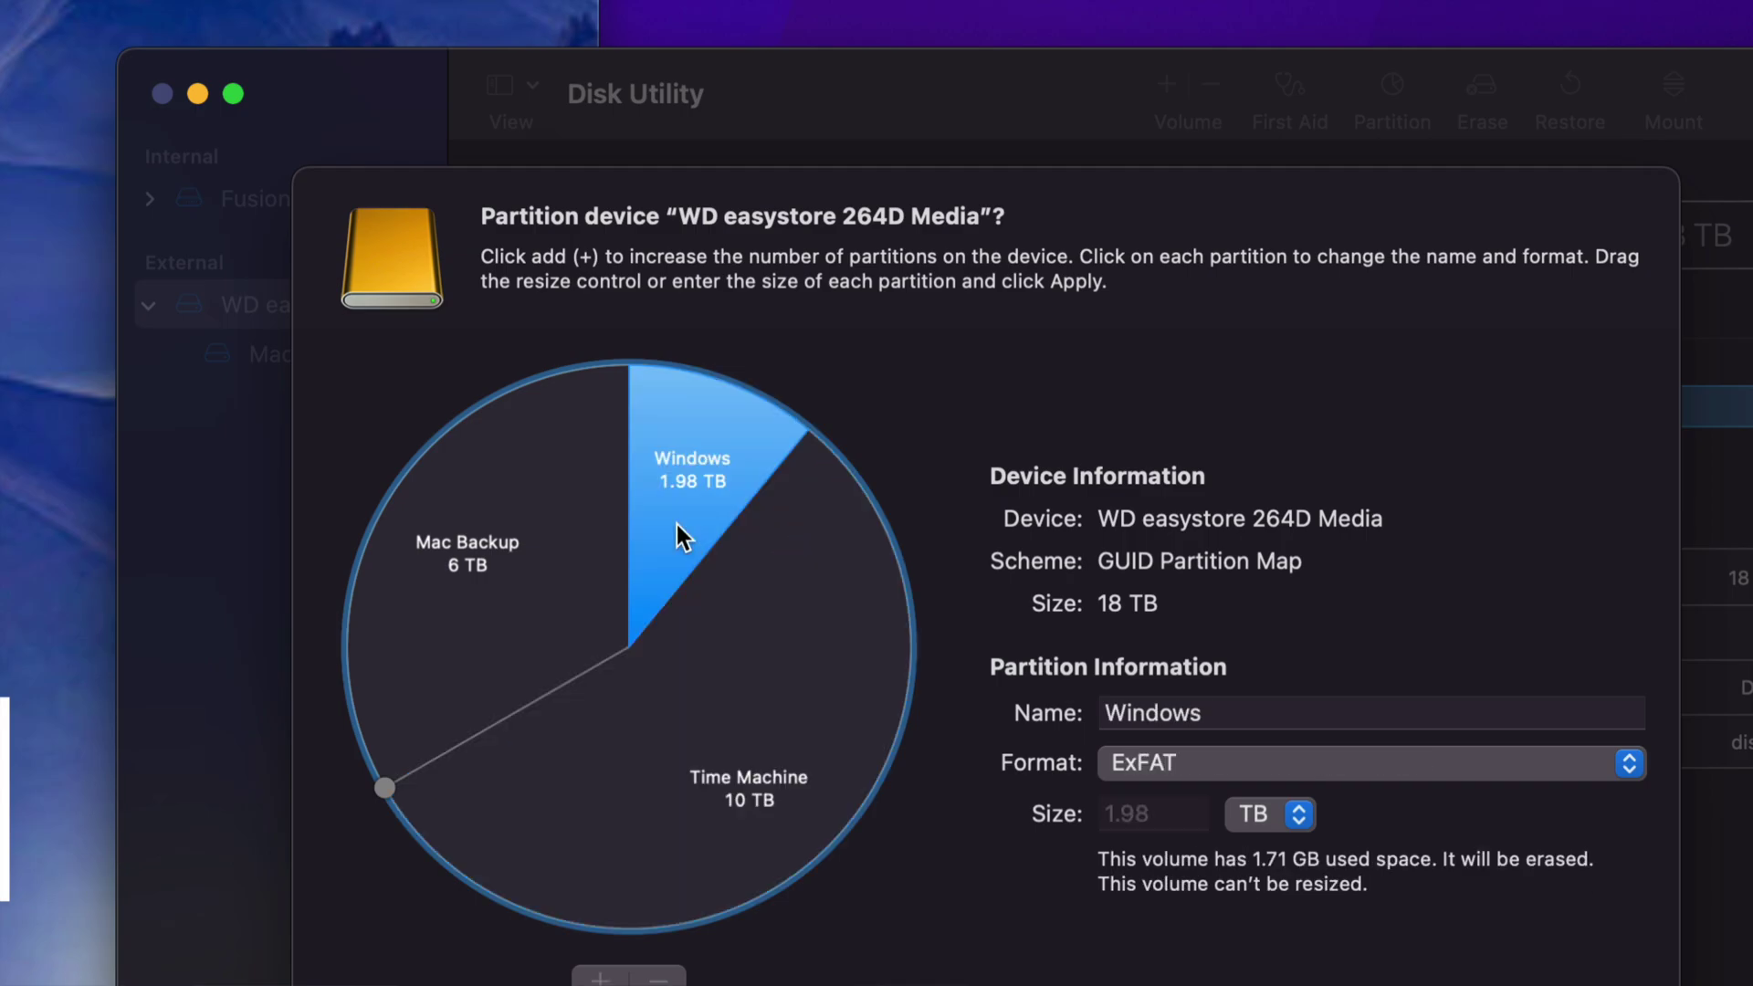
left_click(593, 551)
left_click(731, 665)
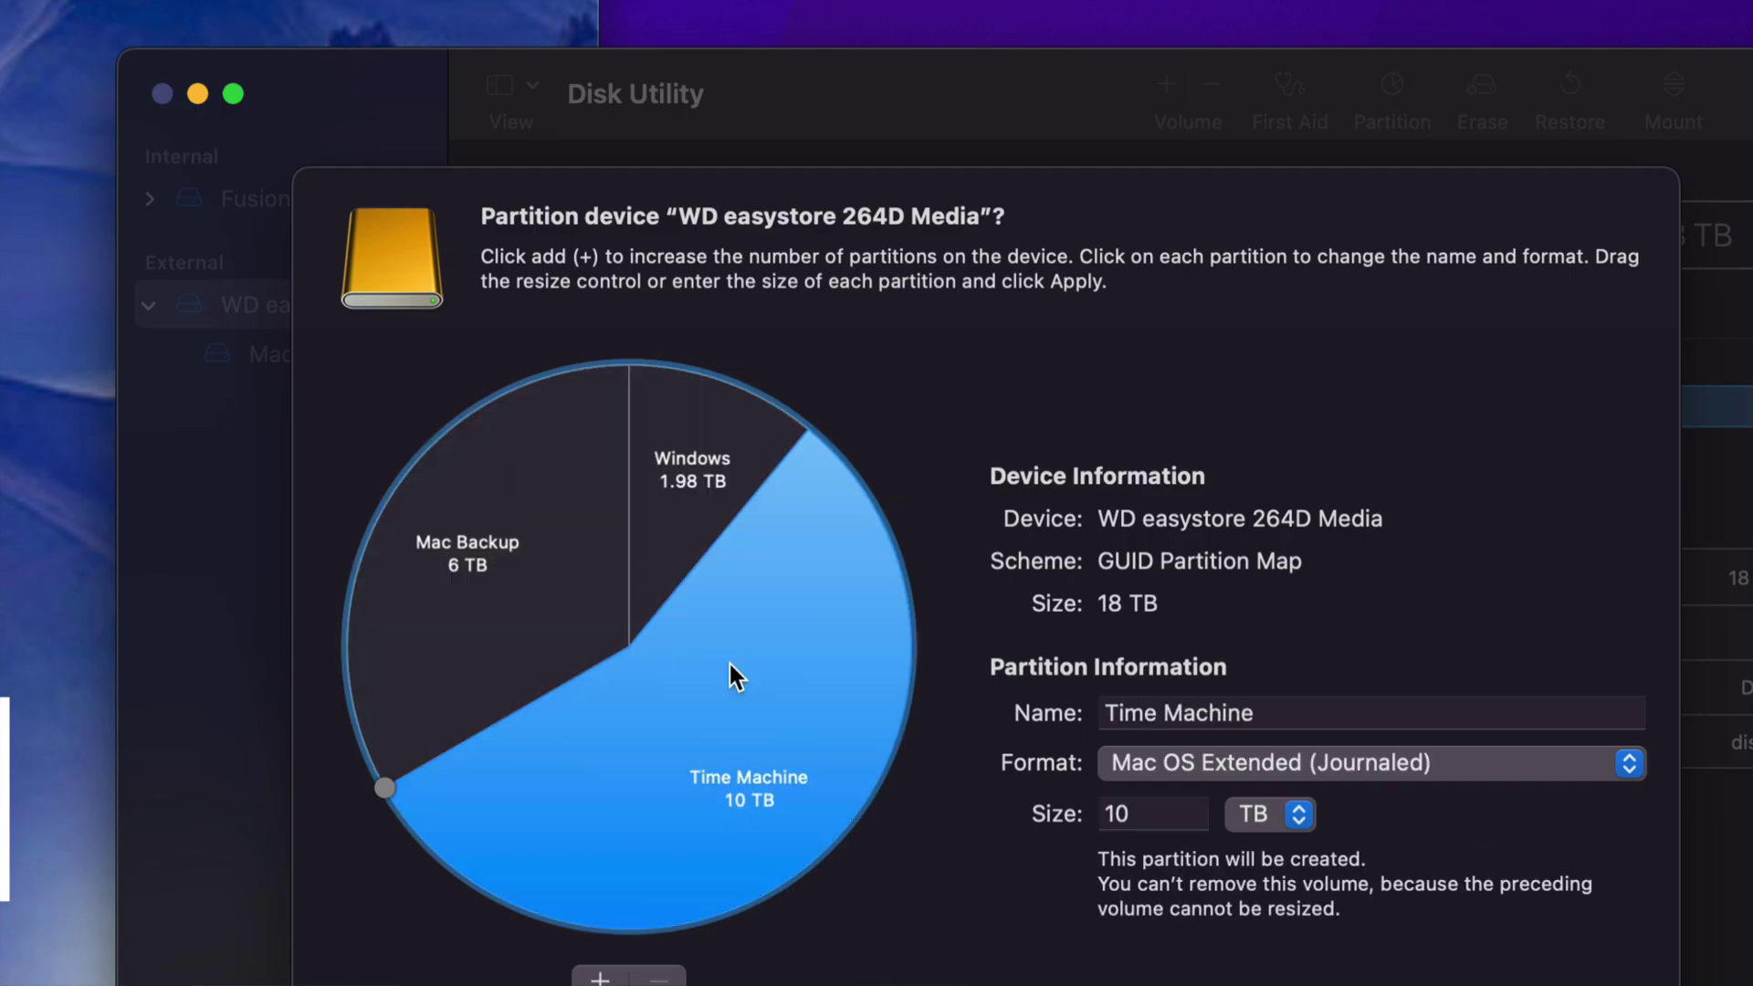
left_click(657, 542)
left_click(553, 564)
left_click(714, 654)
left_click(674, 532)
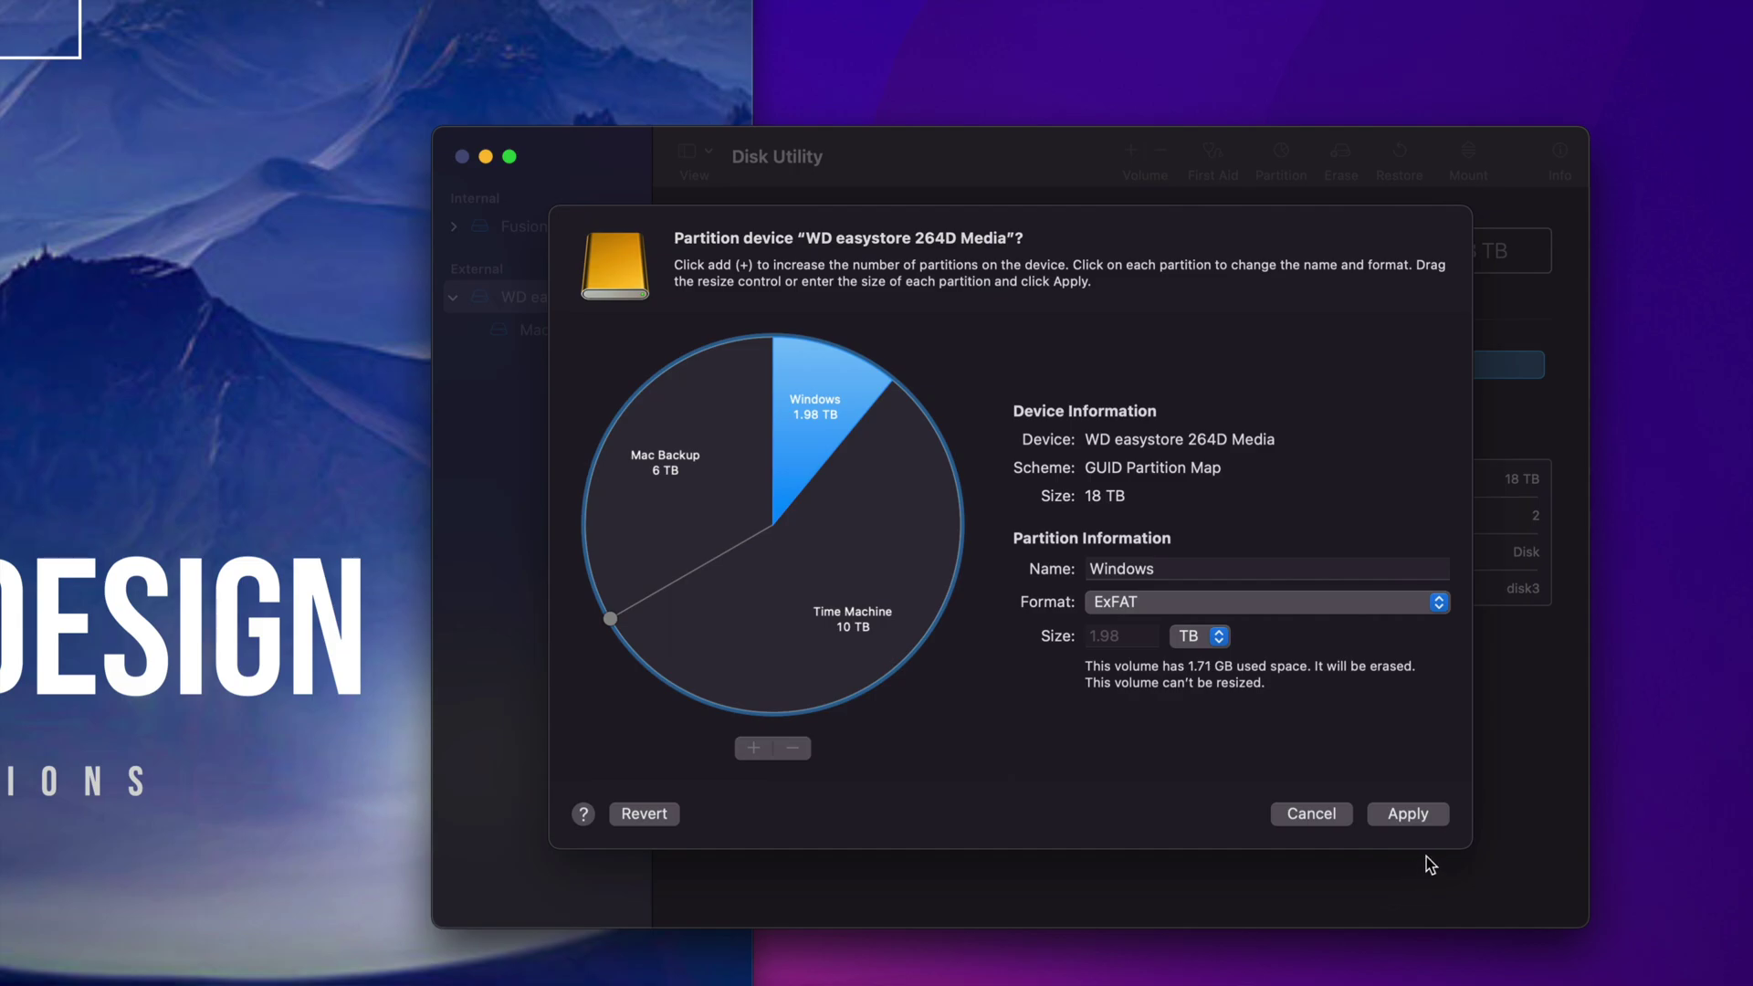
Apply the three-partition layout to the WD easystore drive, confirm the partitioning and dismiss the finished operation
left_click(1408, 813)
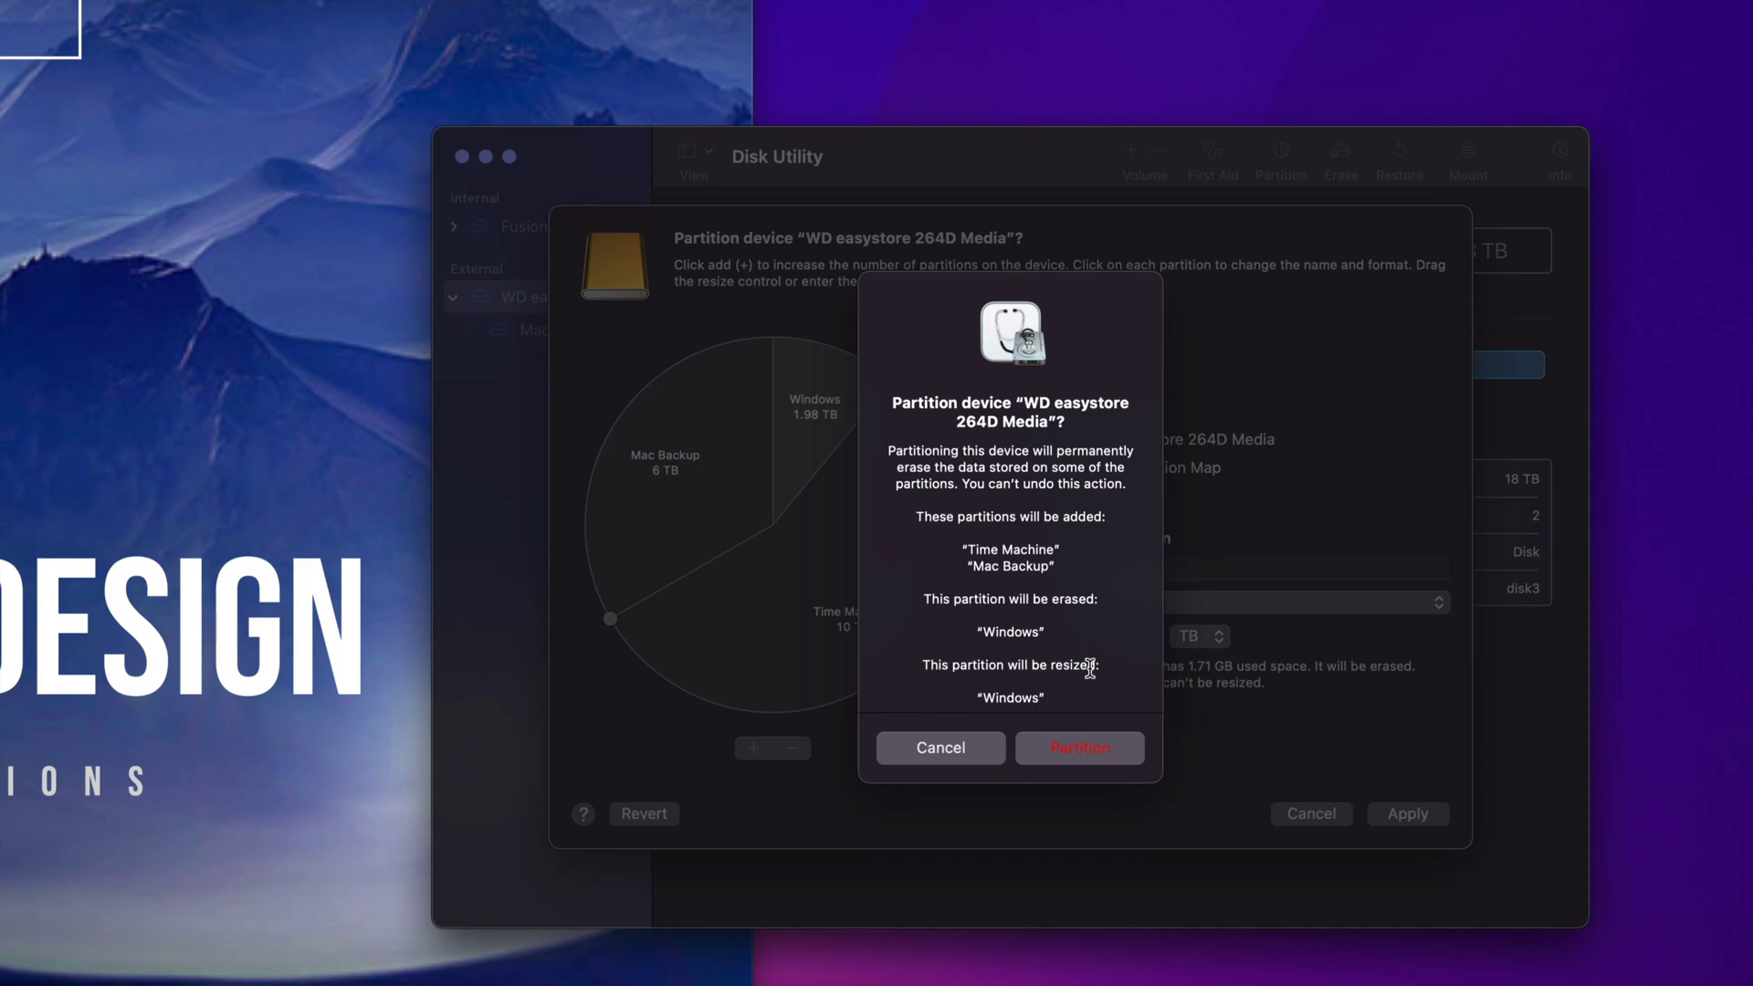
left_click(1080, 748)
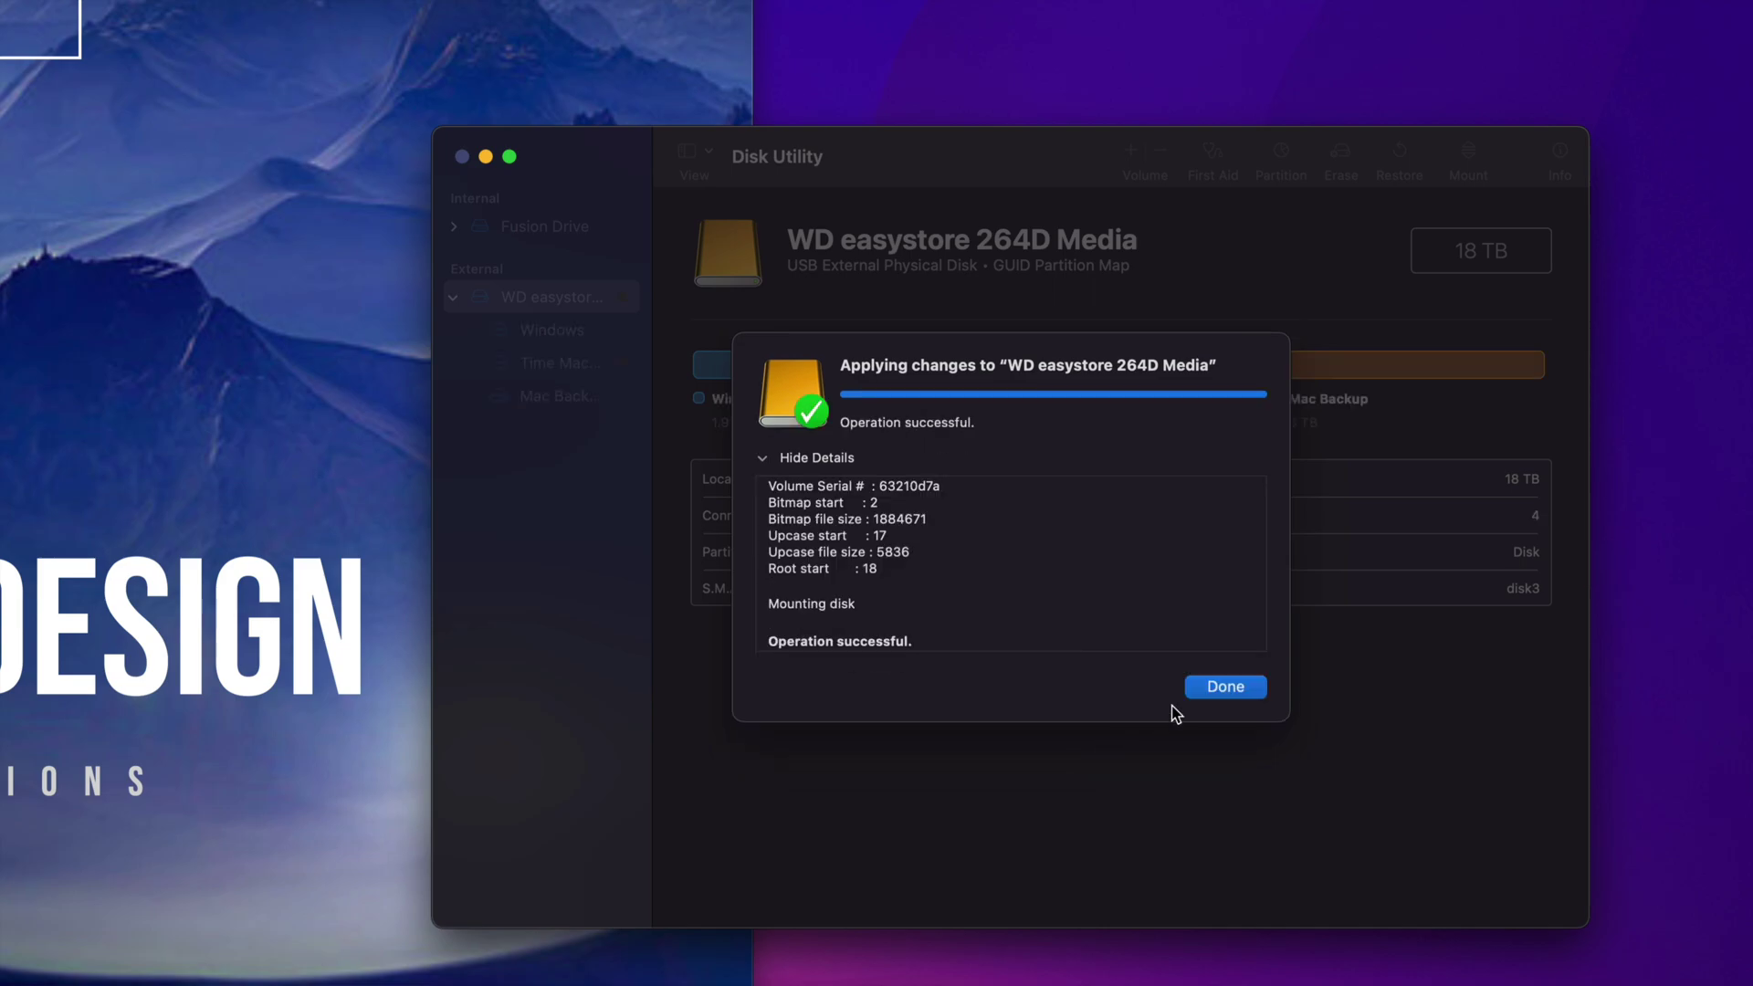
left_click(1237, 686)
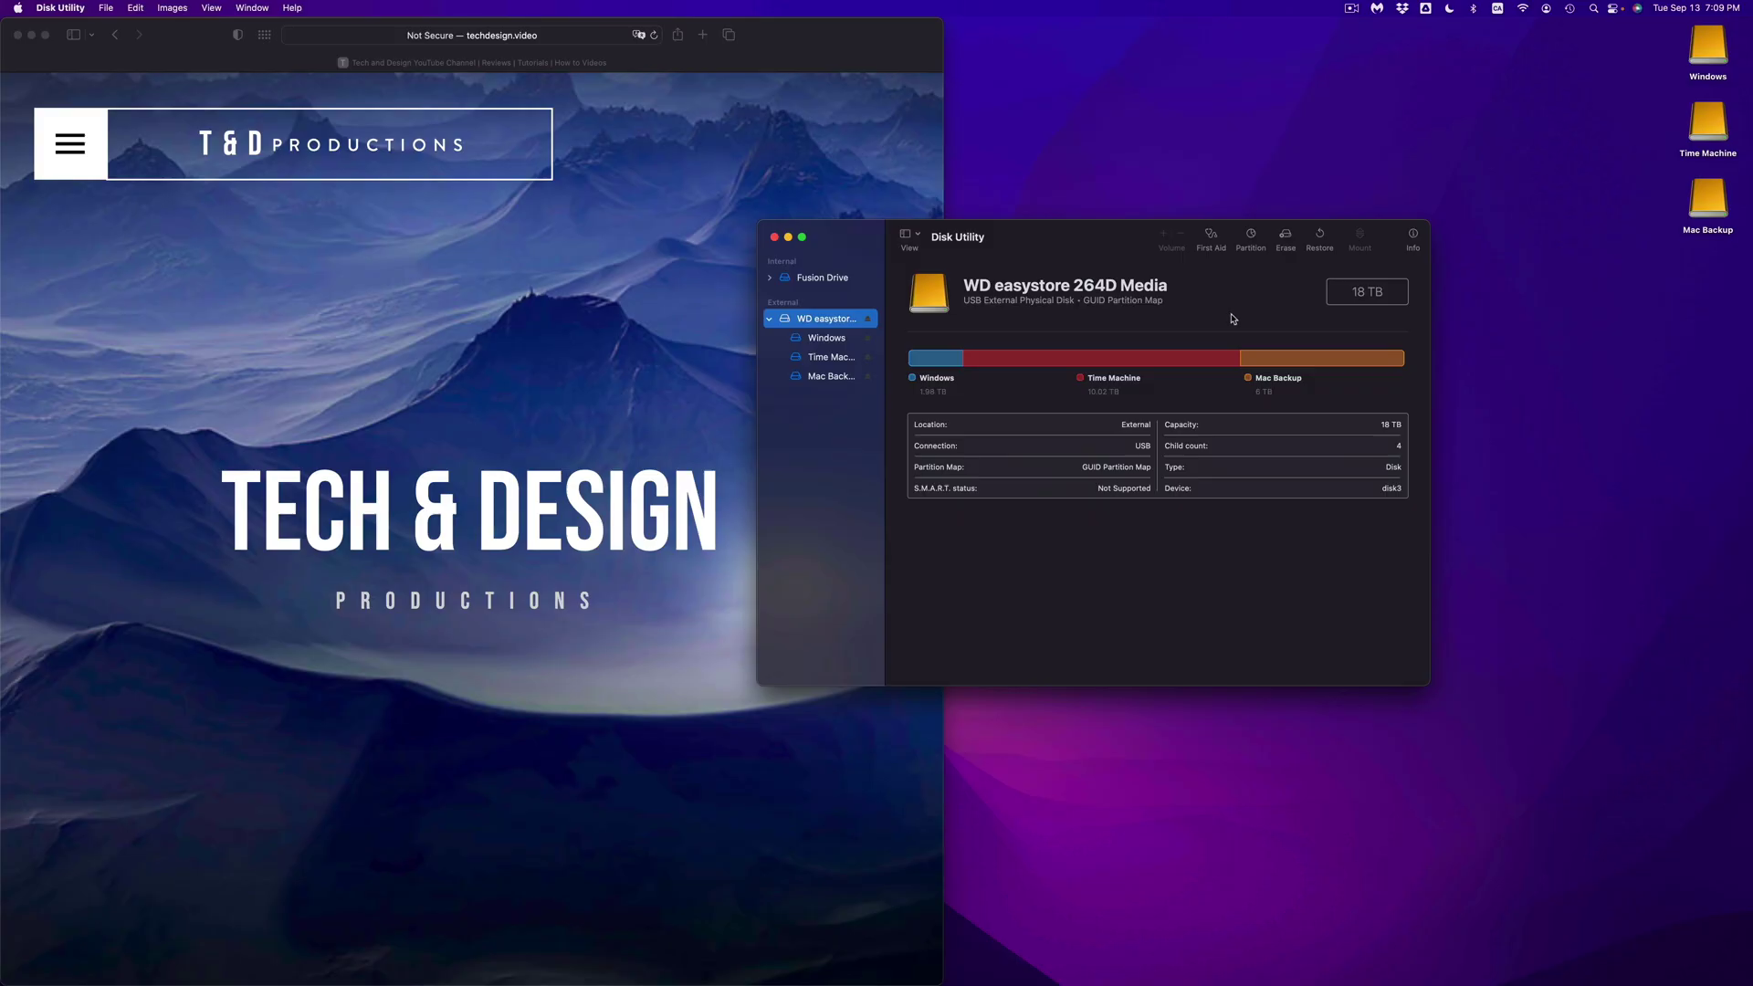
Select the Windows, Time Machine and Mac Backup drive icons together and move them inward from the desktop's edge
left_click_drag(1649, 45, 1718, 263)
left_click_drag(1708, 106, 1569, 257)
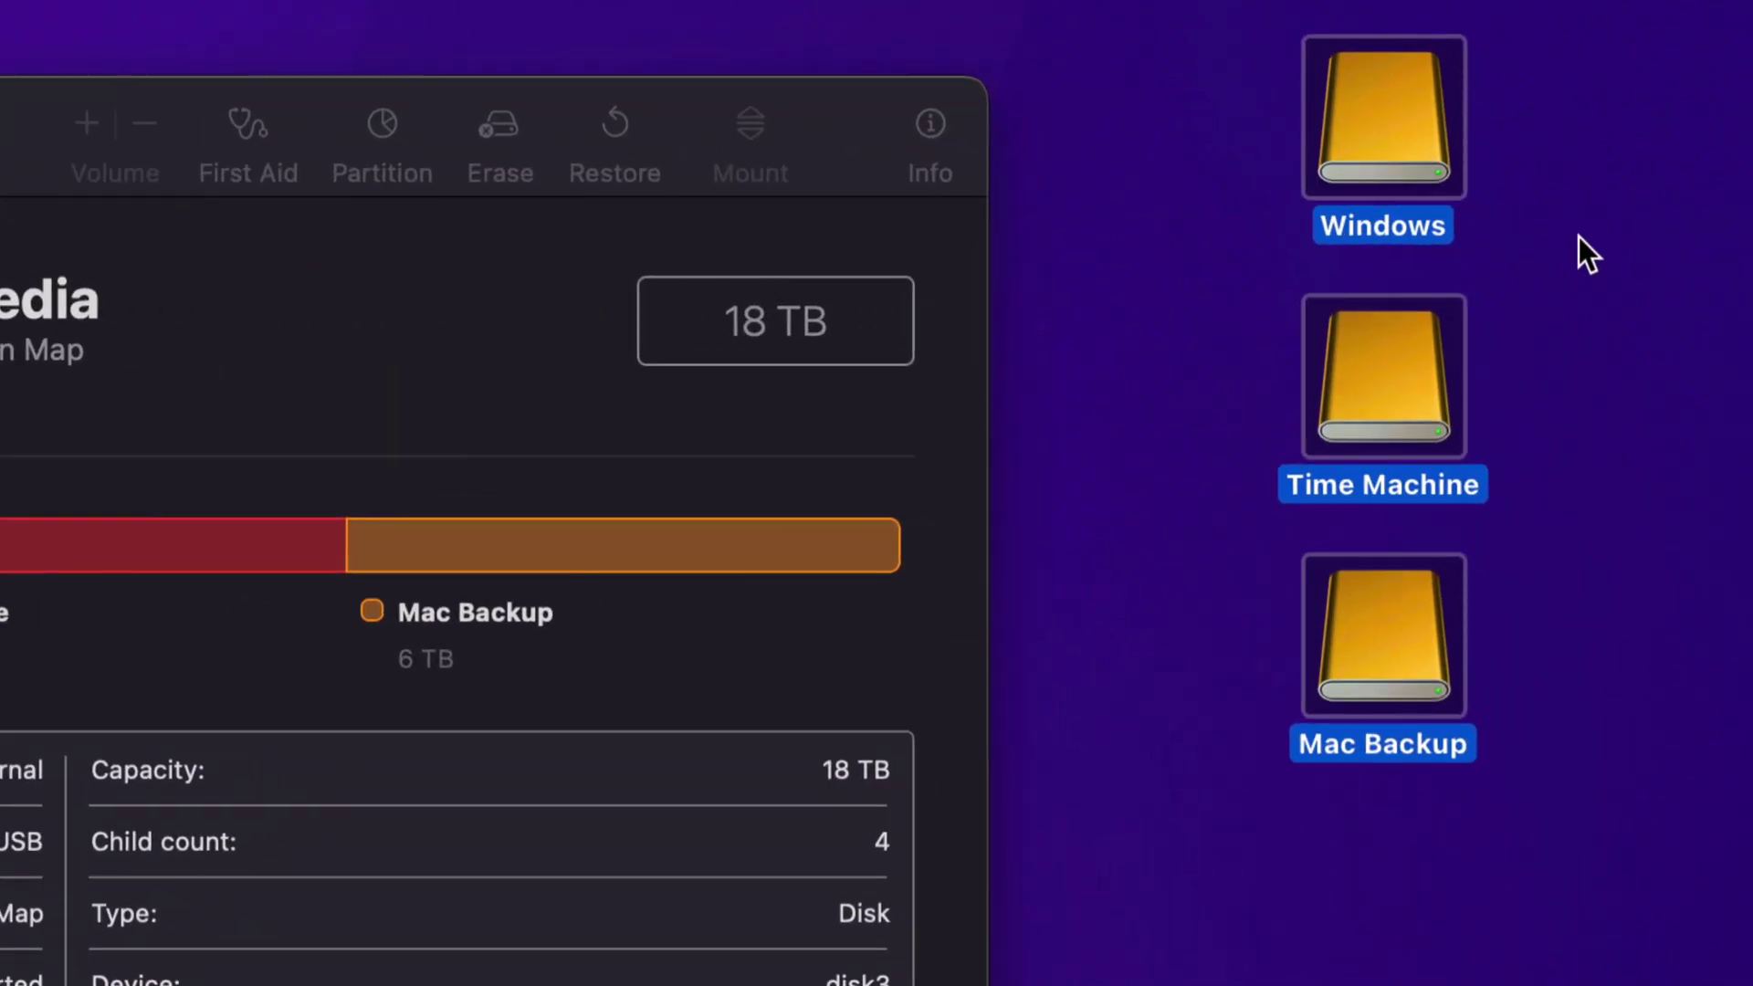
left_click(1543, 199)
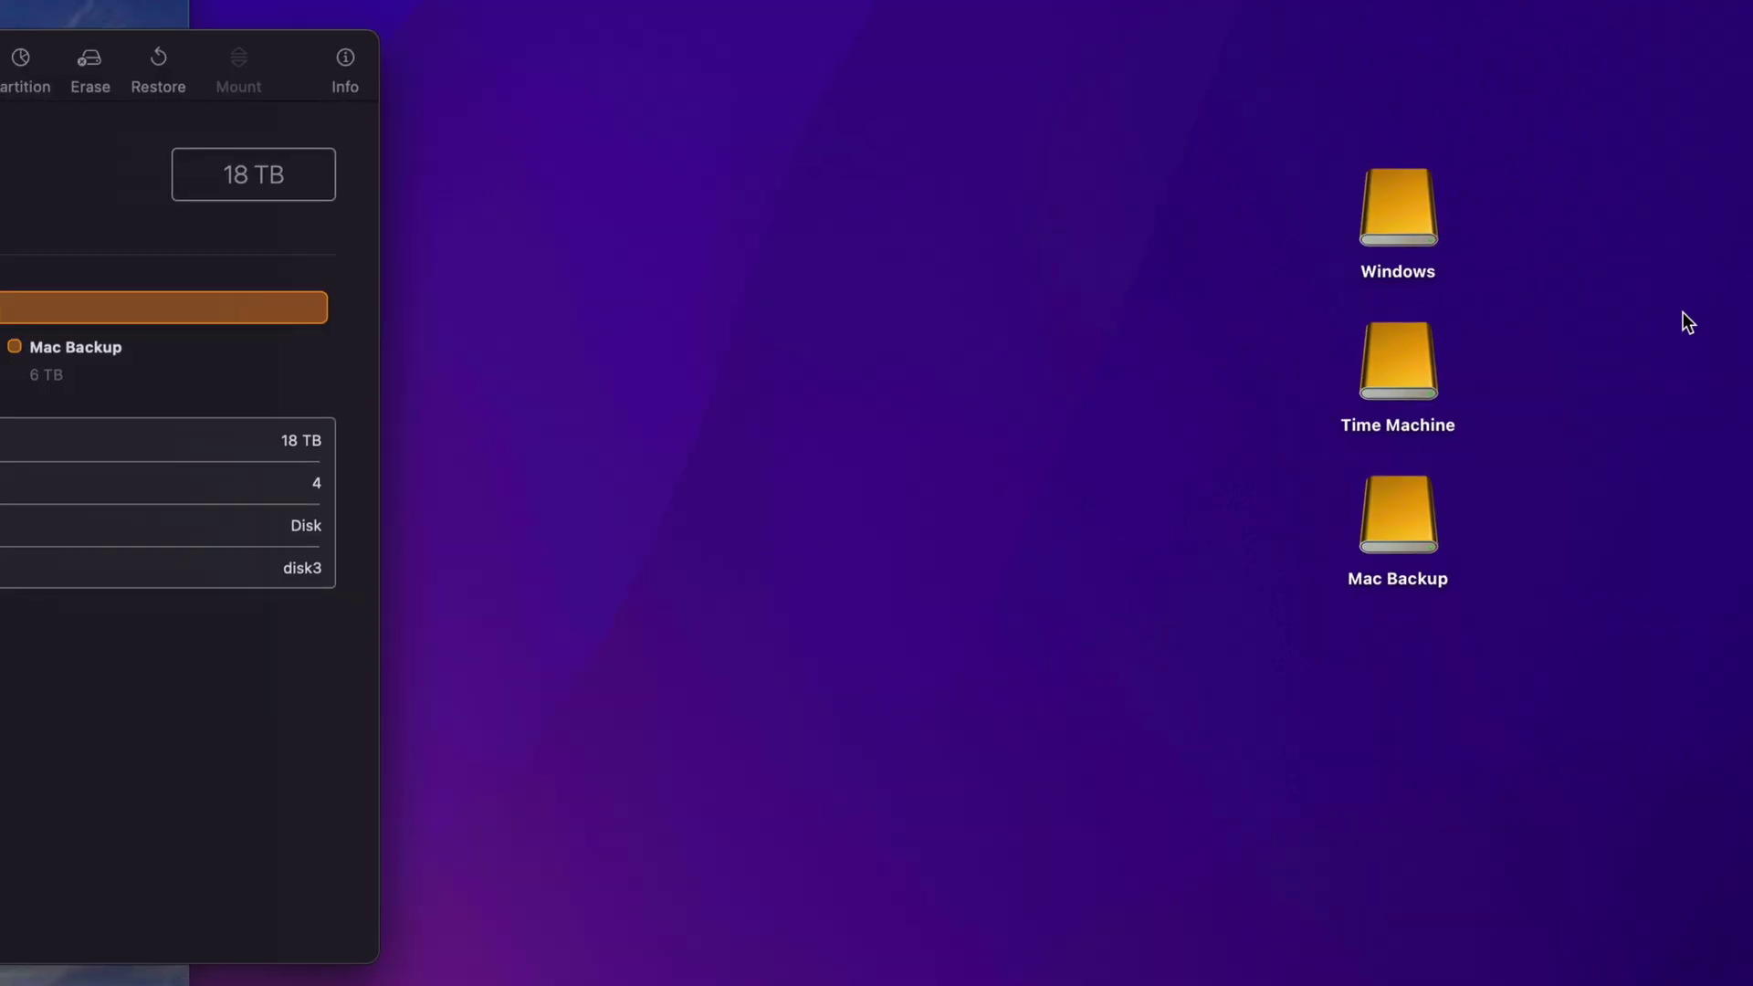
Open the Windows drive from the desktop to inspect its contents, then close its window
double_click(1427, 215)
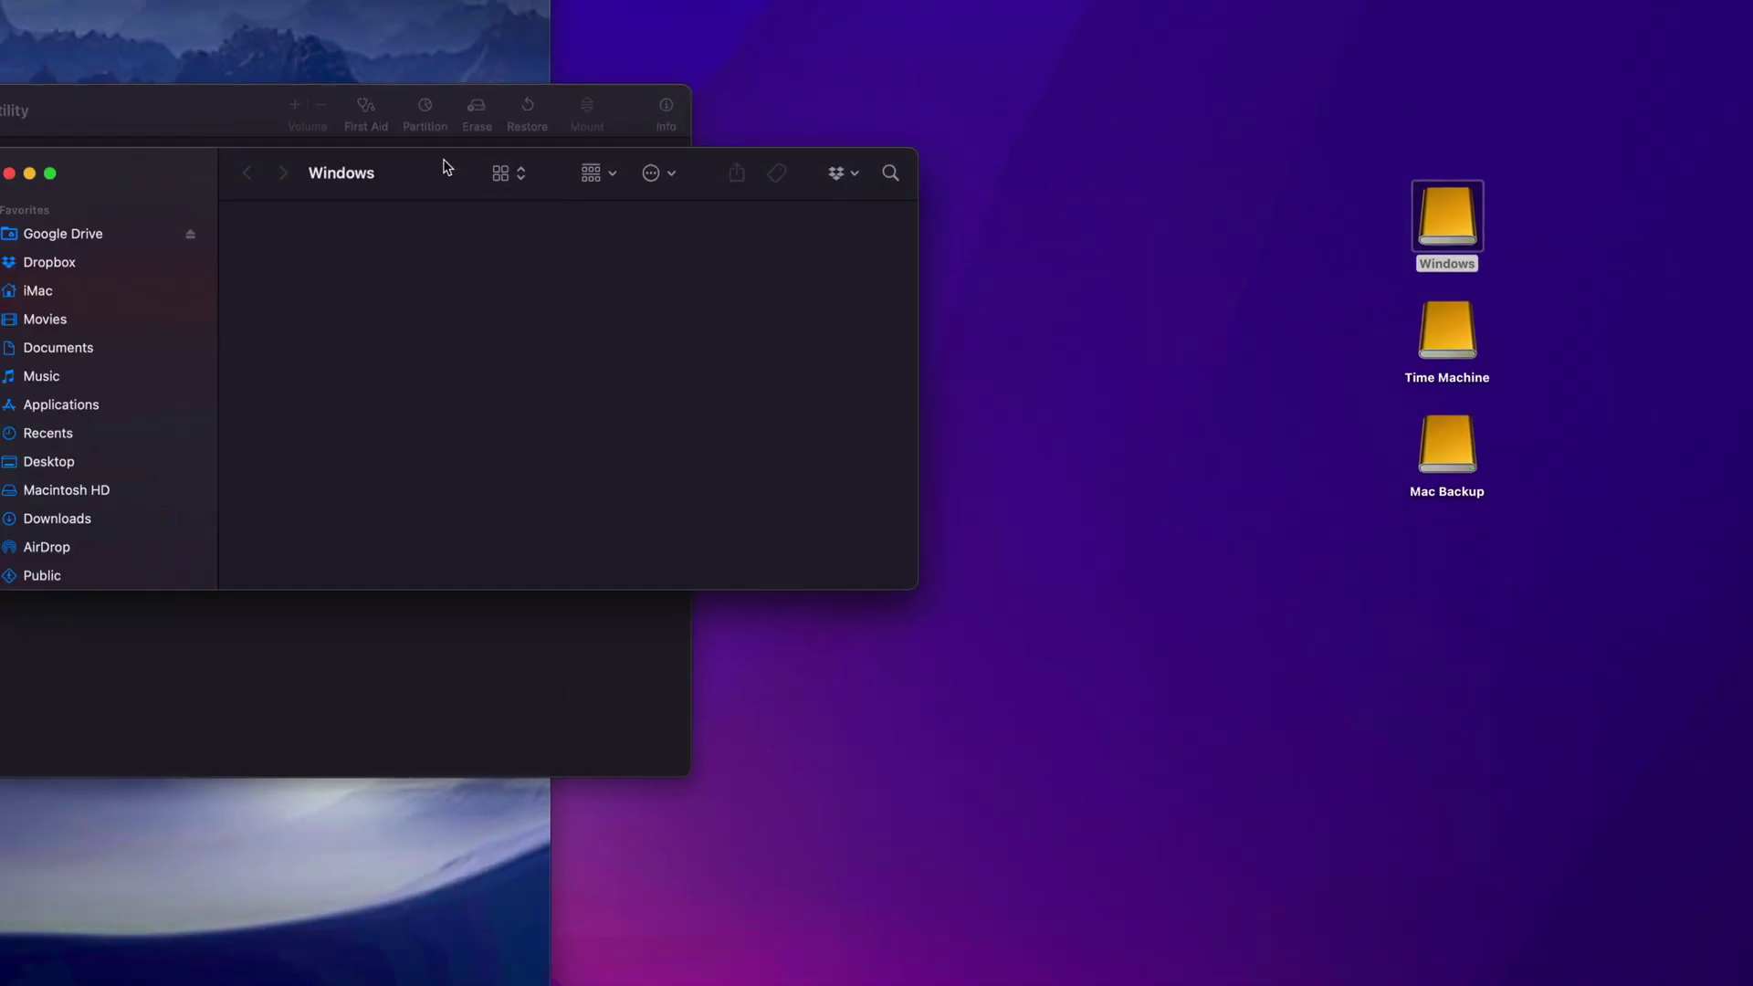
left_click_drag(446, 167, 754, 234)
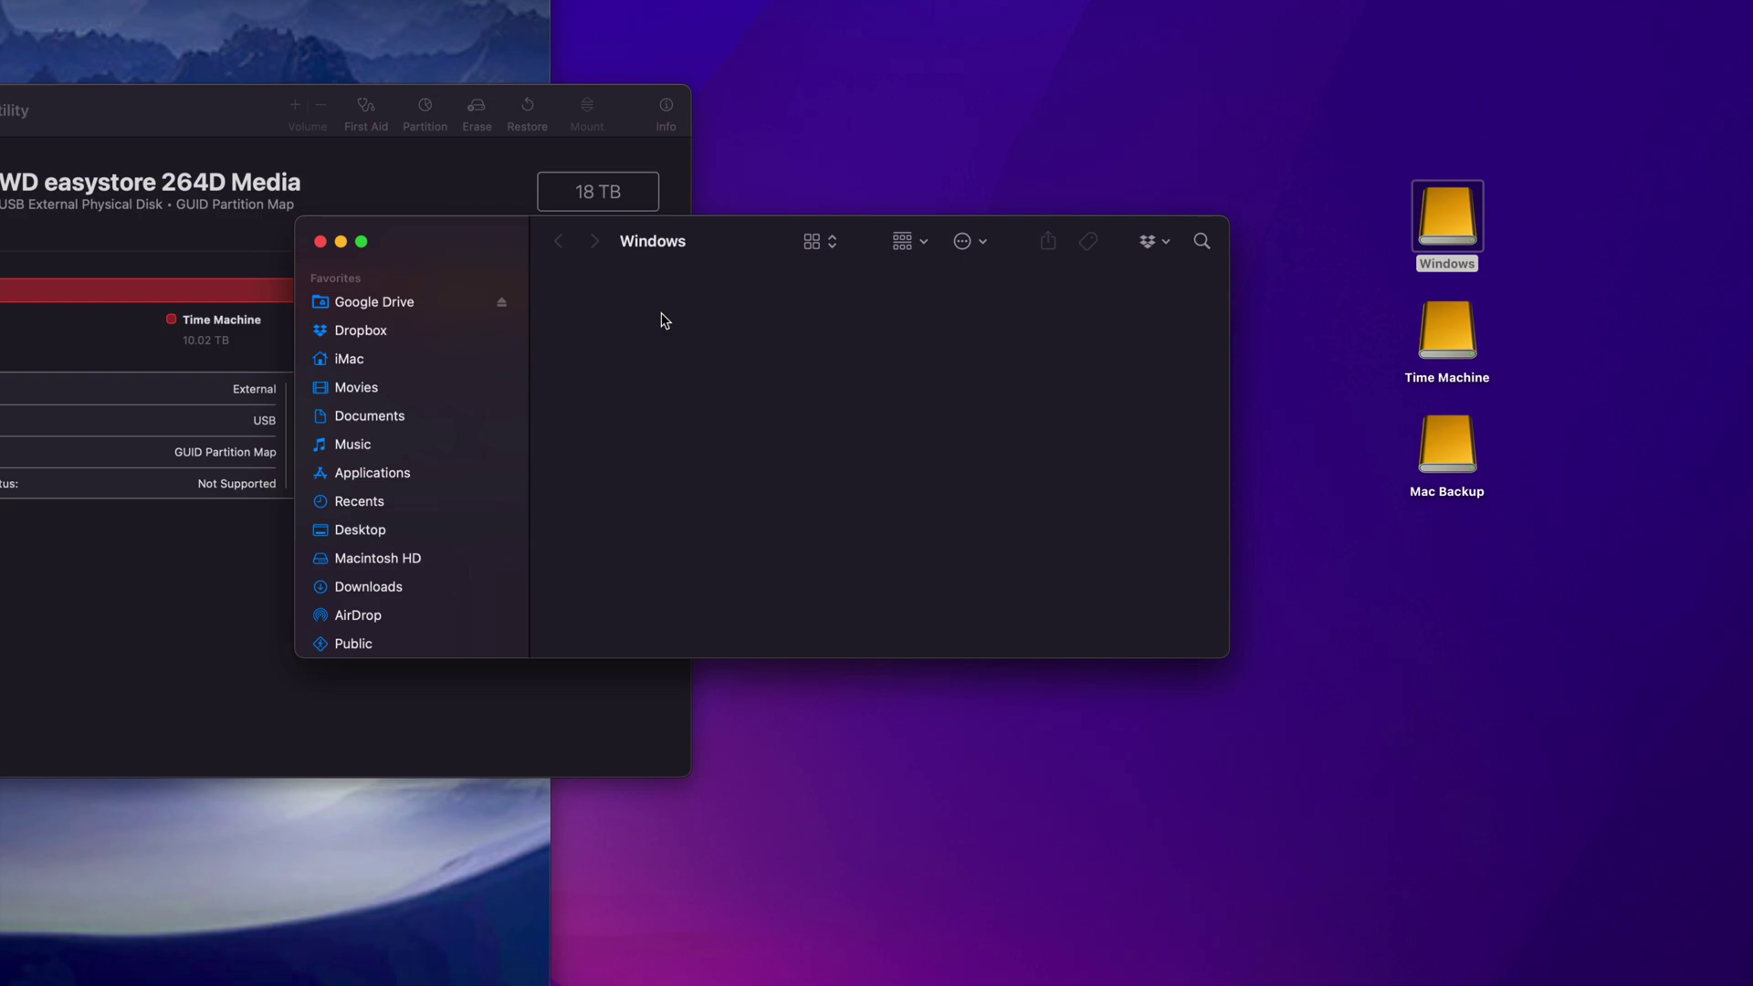
left_click_drag(626, 325, 724, 397)
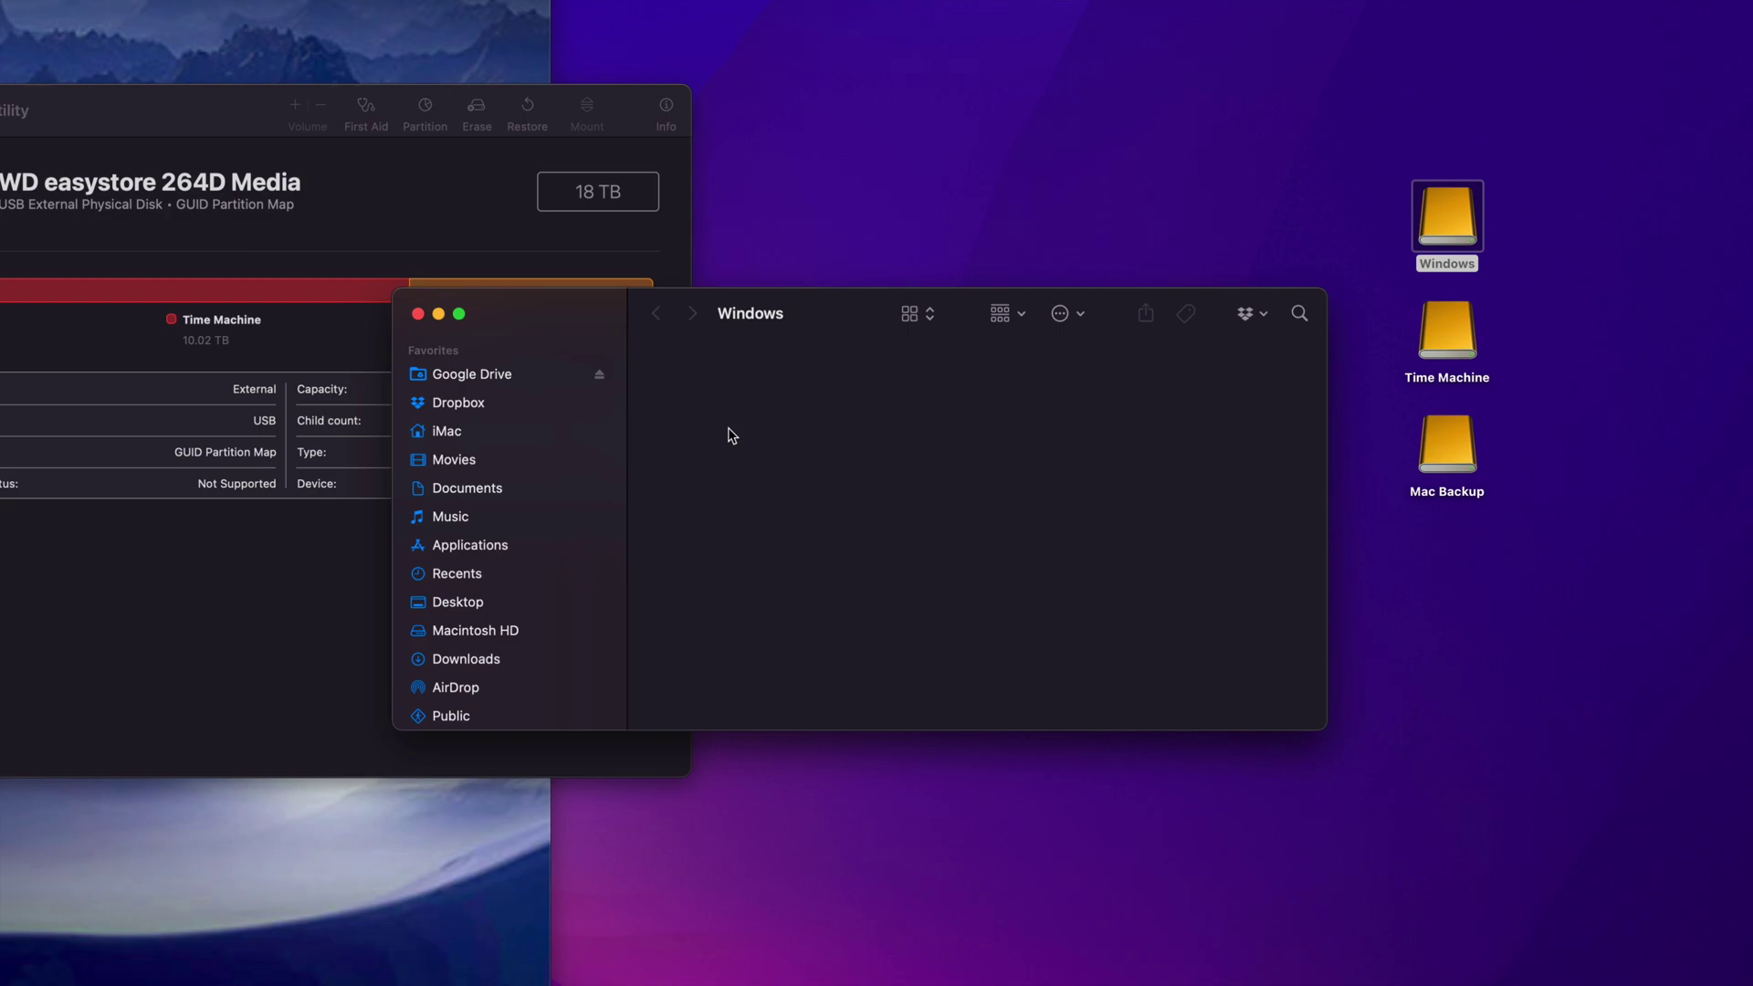
left_click(417, 313)
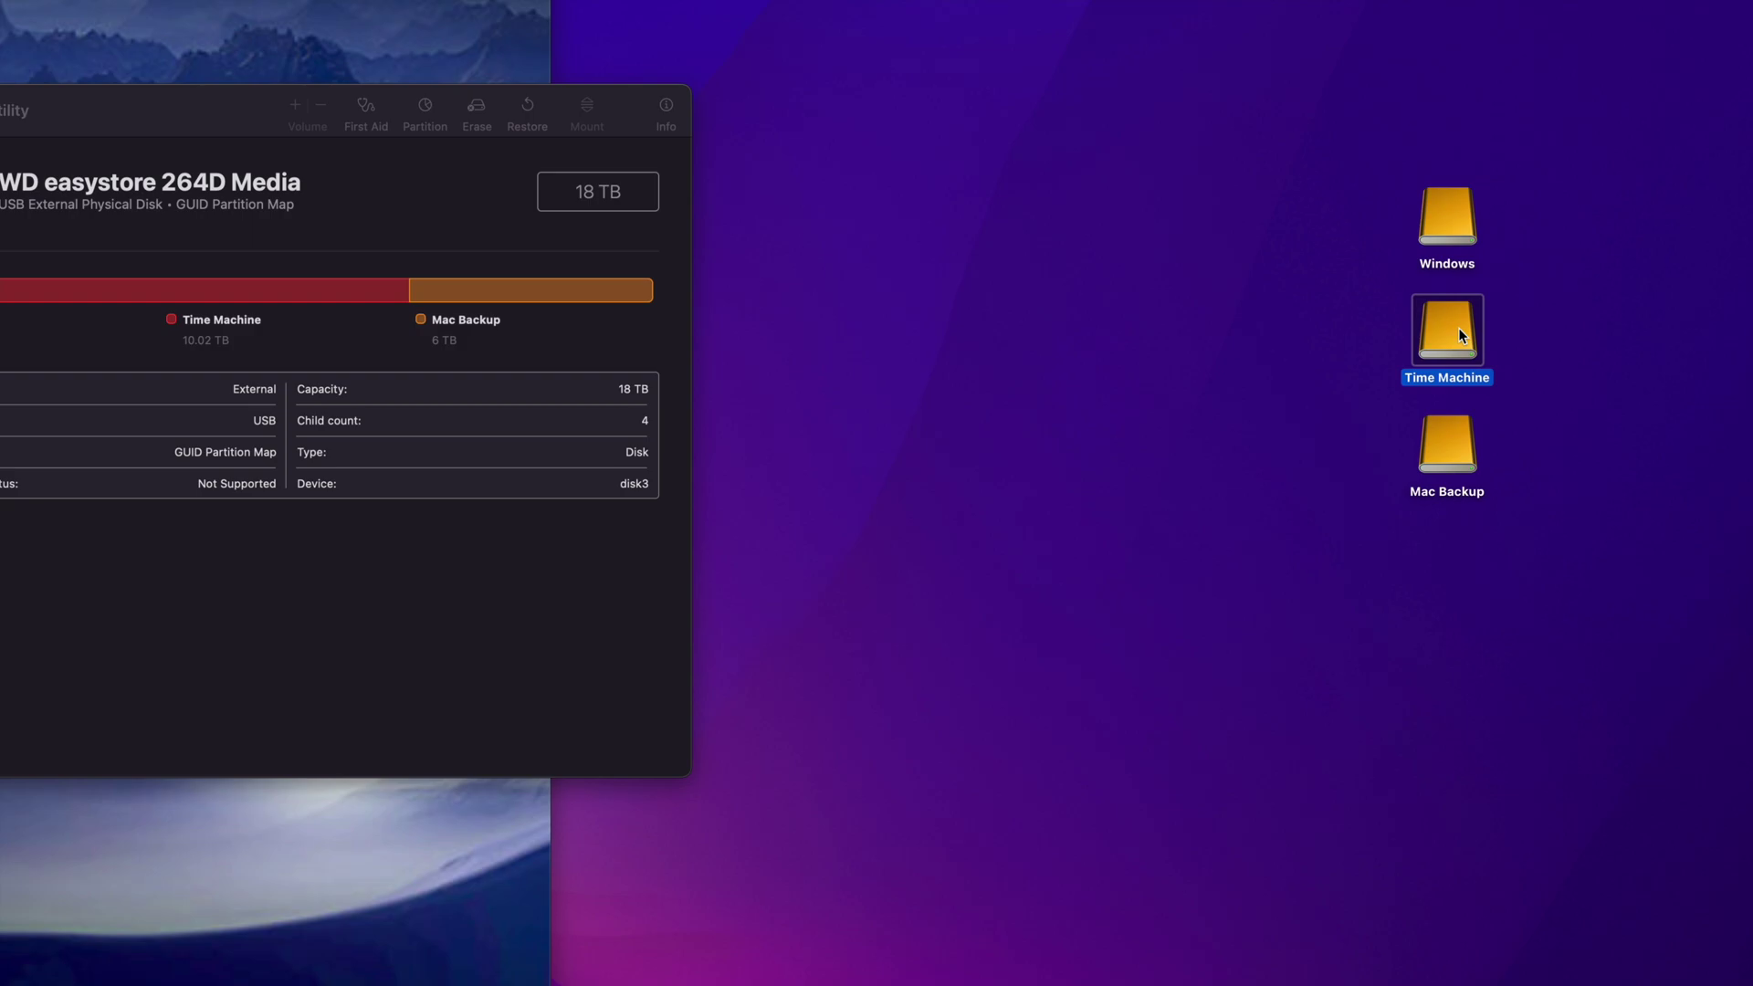
Open the Time Machine and Mac Backup drives in turn to inspect their contents, closing each window
double_click(1459, 327)
left_click_drag(188, 173, 376, 281)
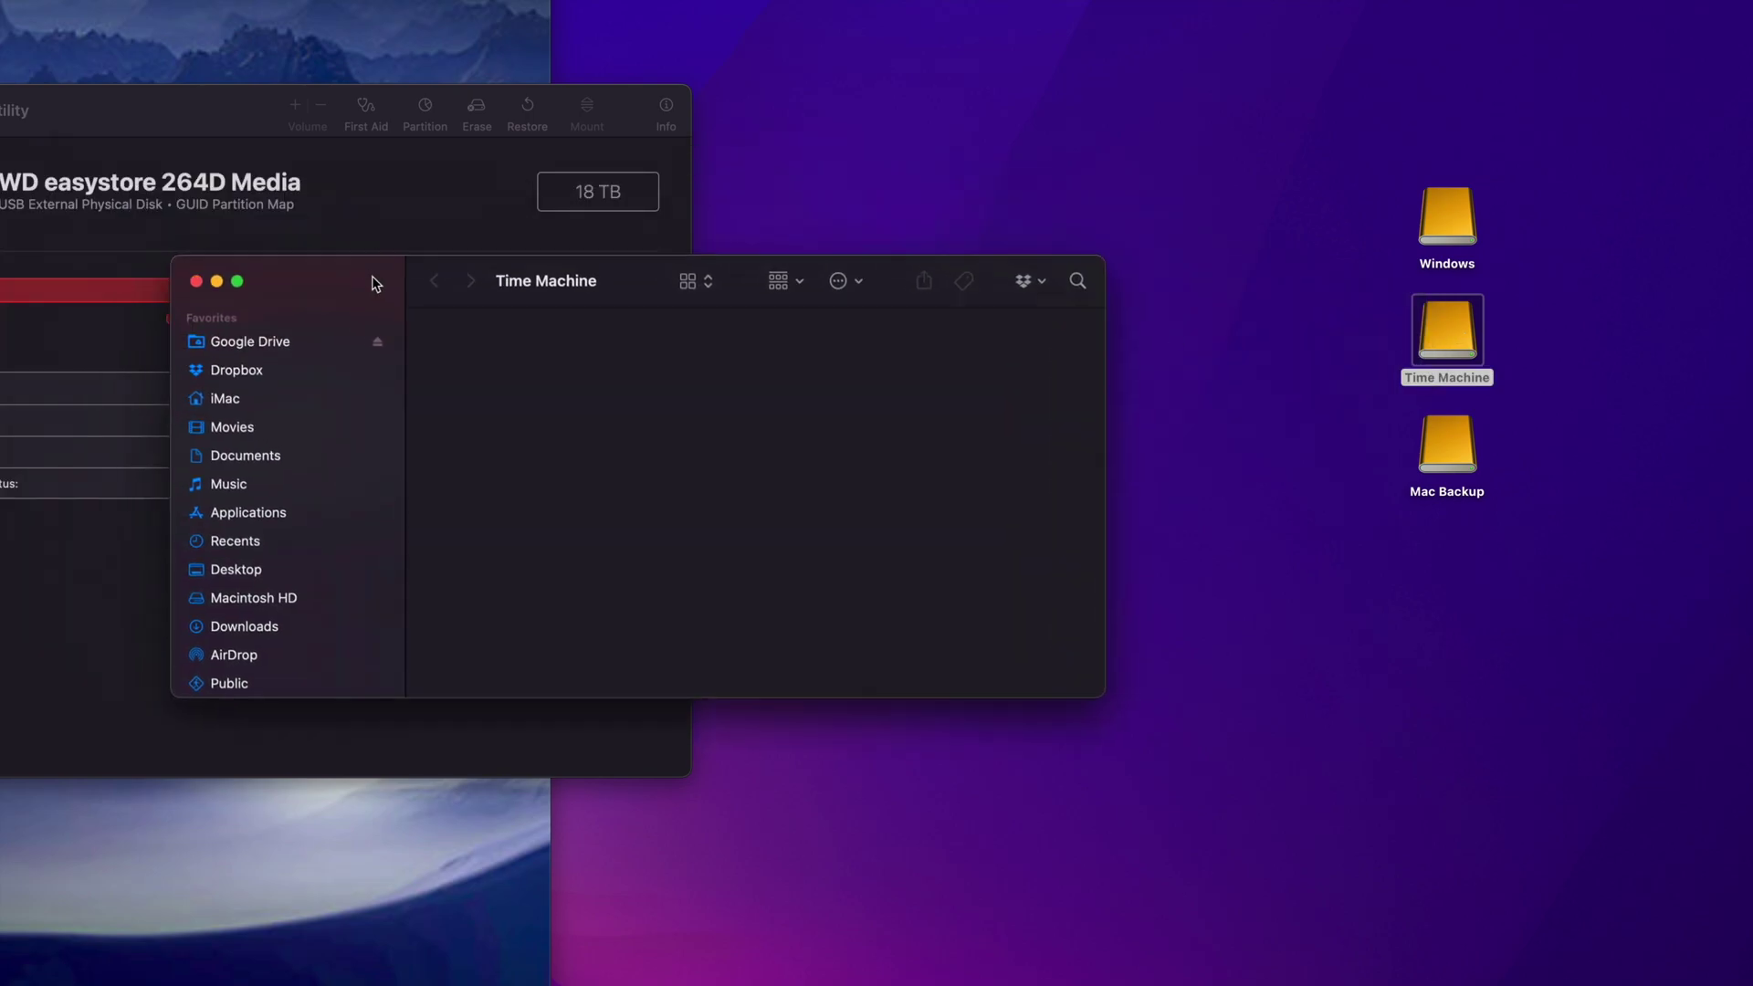
left_click(196, 282)
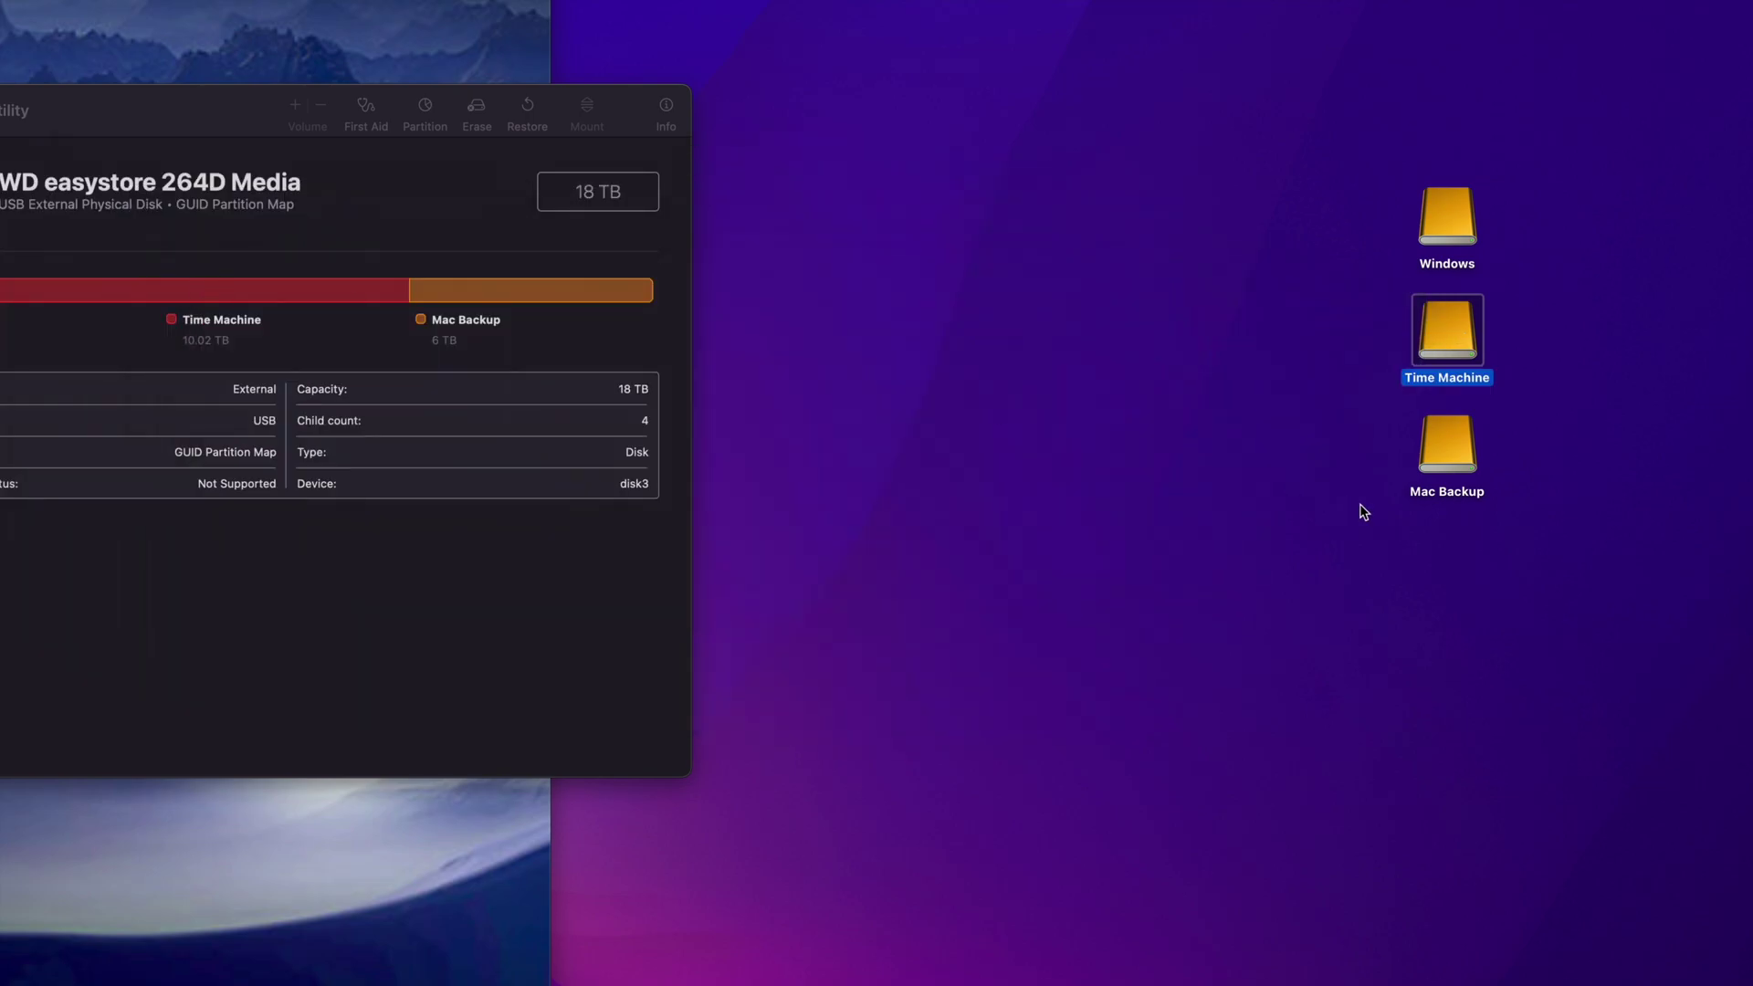
left_click(1453, 466)
double_click(1453, 467)
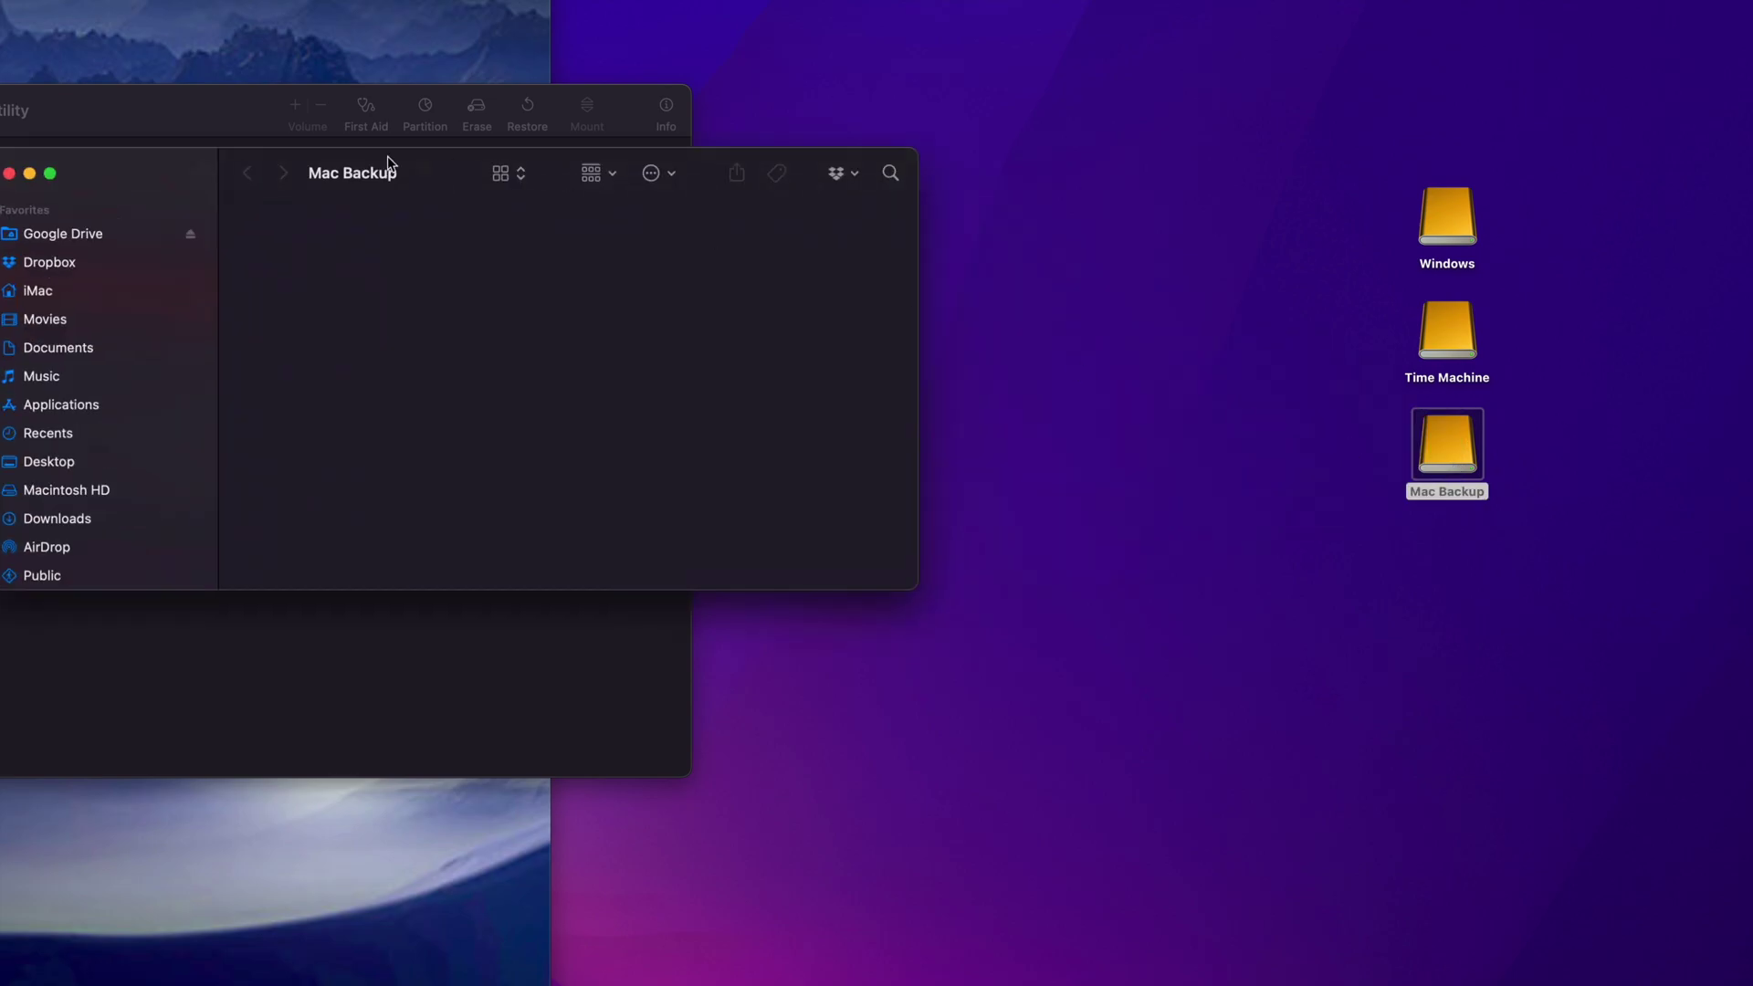
left_click_drag(159, 161, 544, 338)
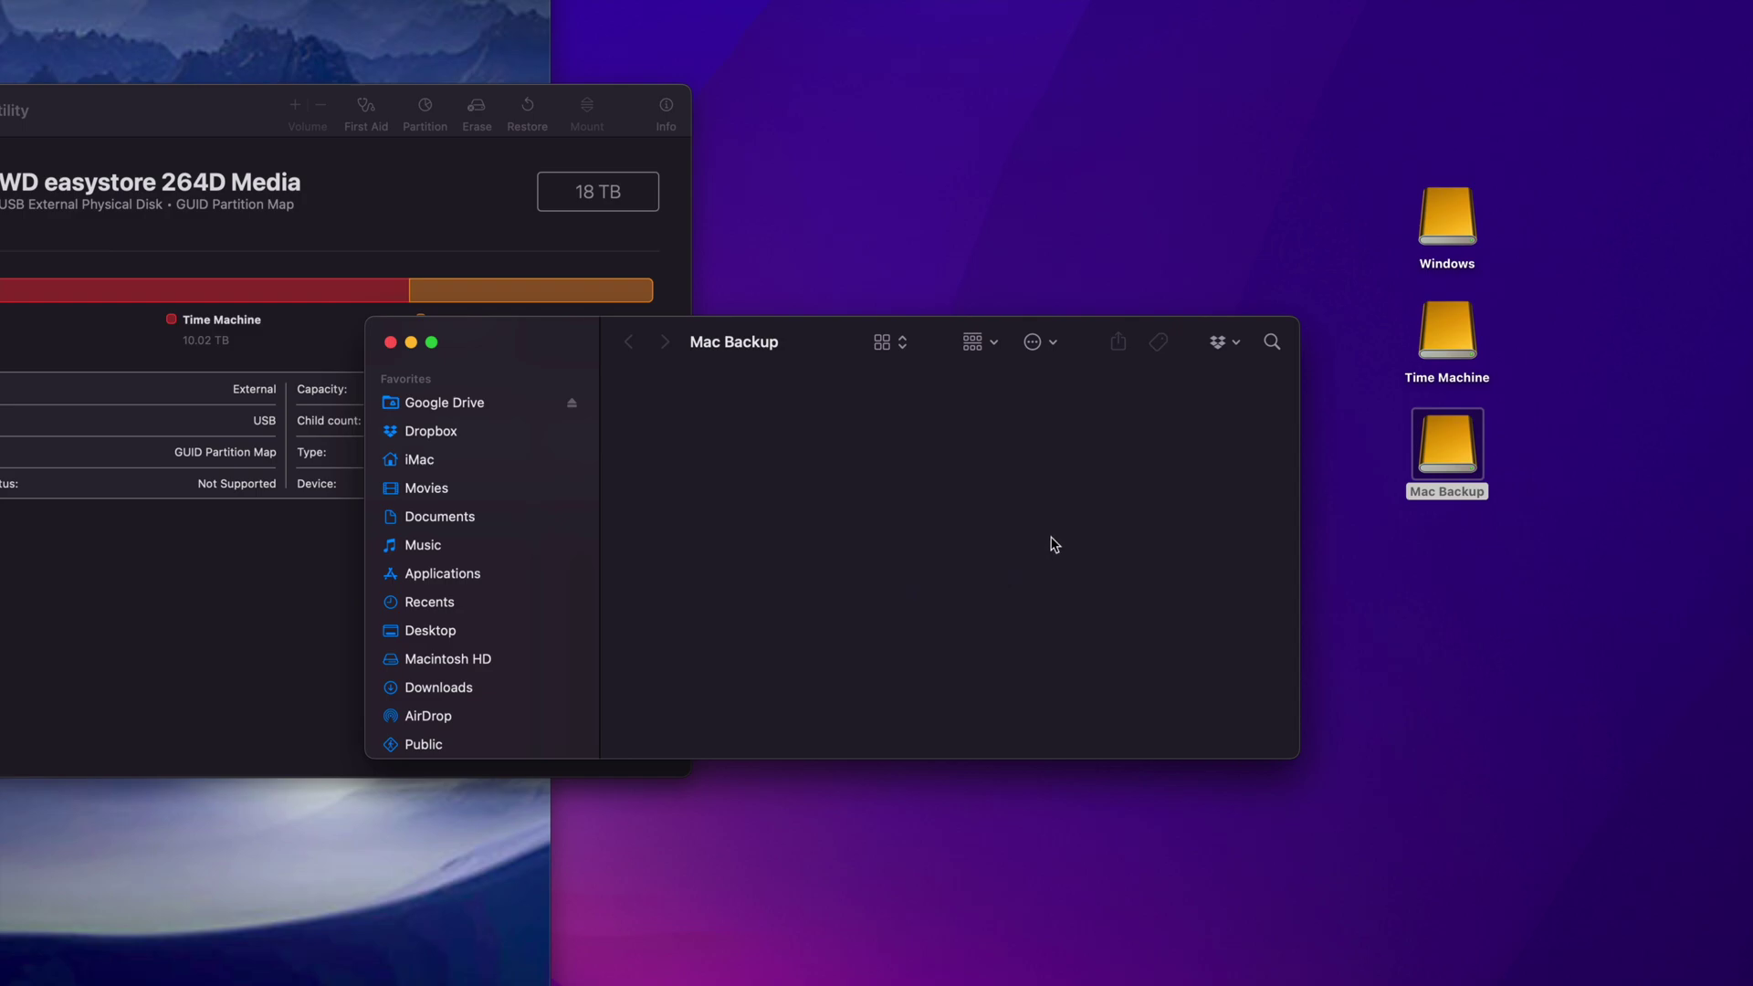
key("super+w")
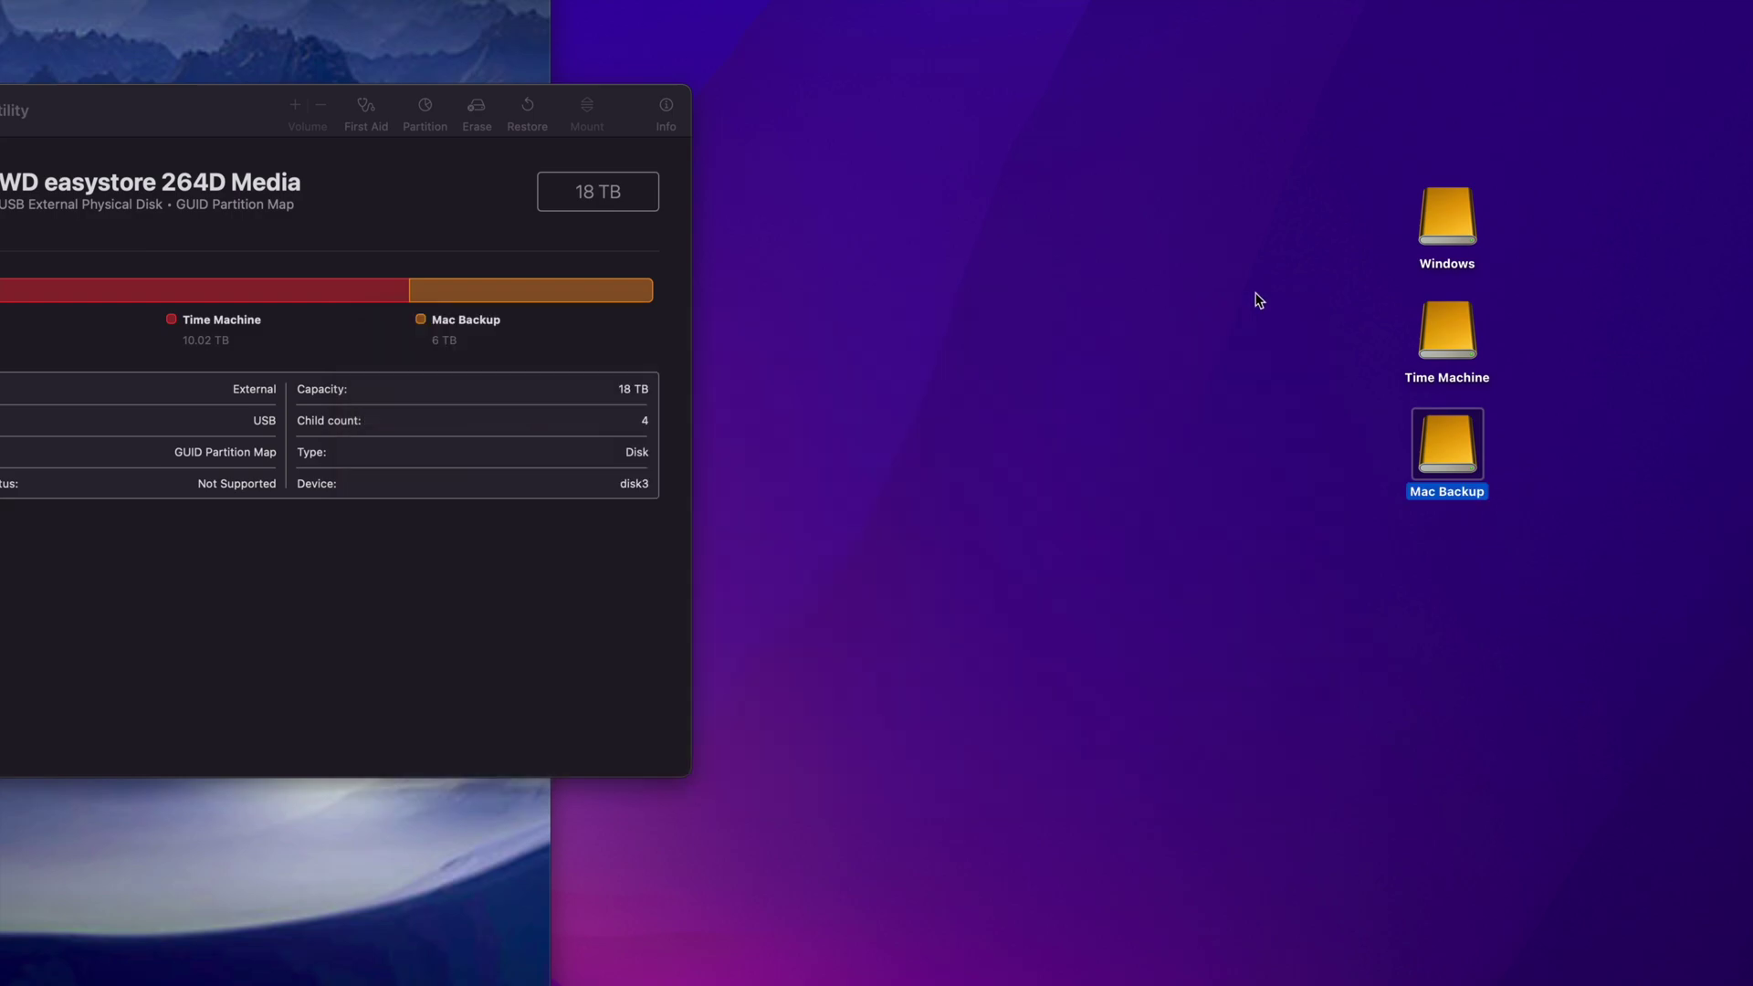
Bring the Disk Utility window clear of the web page and close it
left_click(1433, 340)
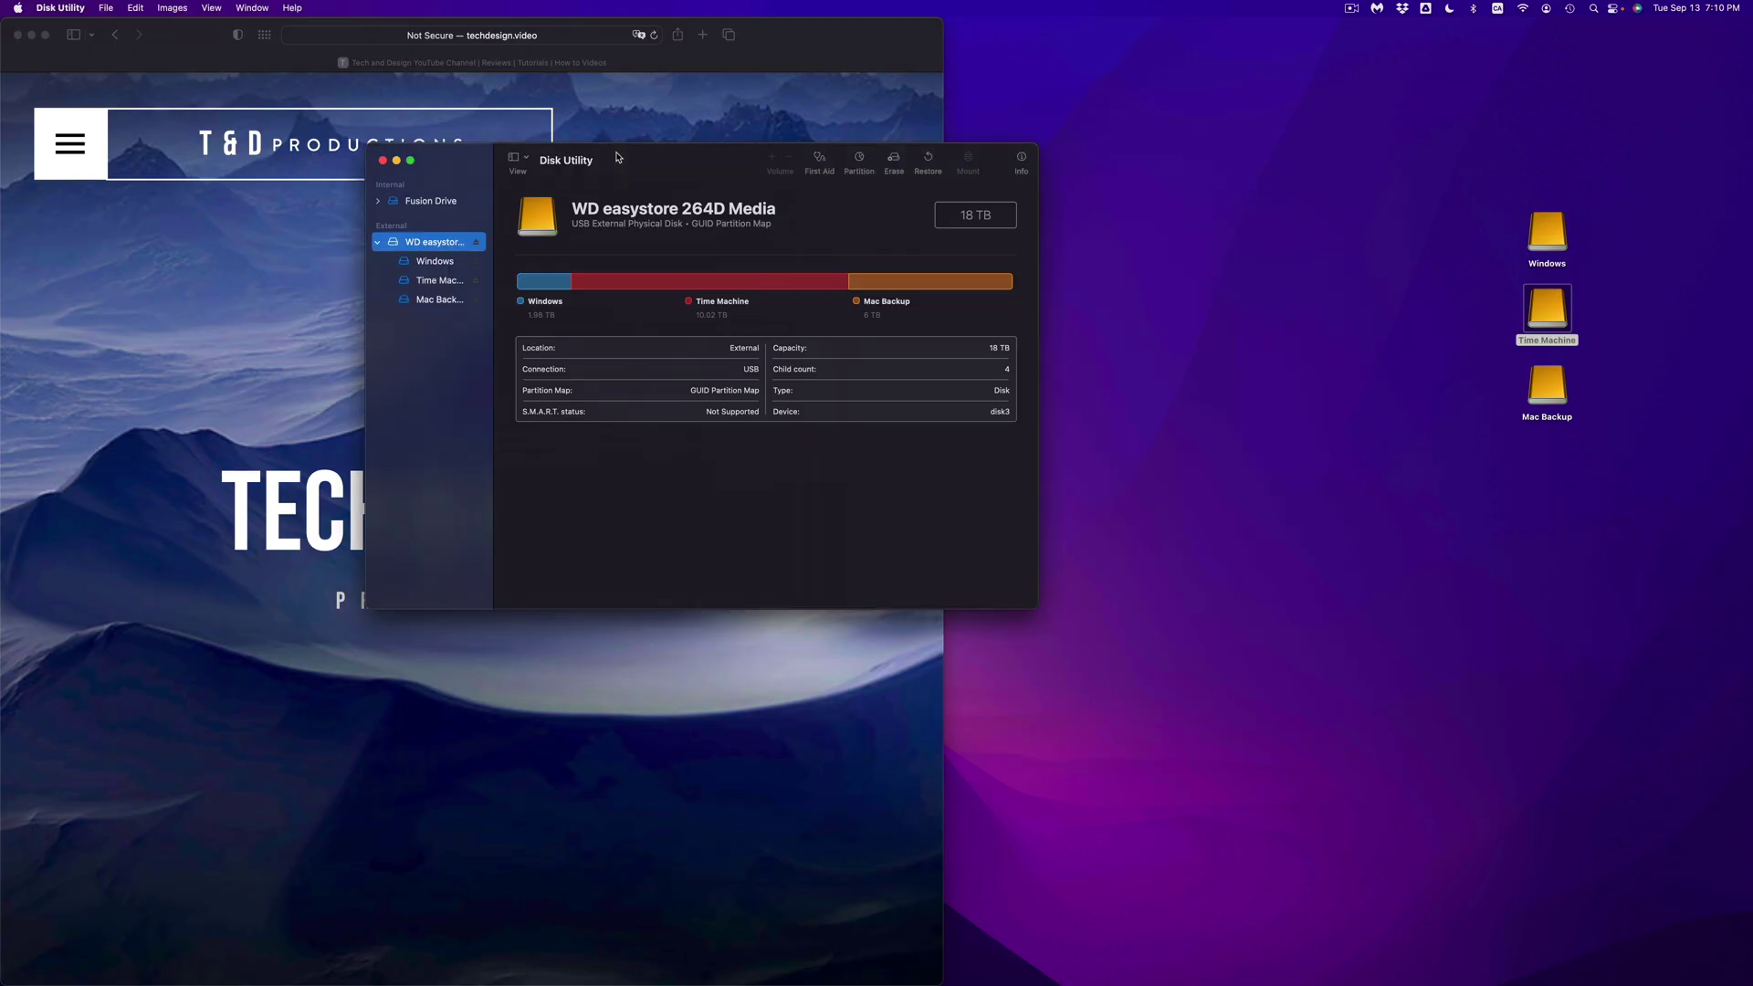
left_click_drag(64, 104, 627, 269)
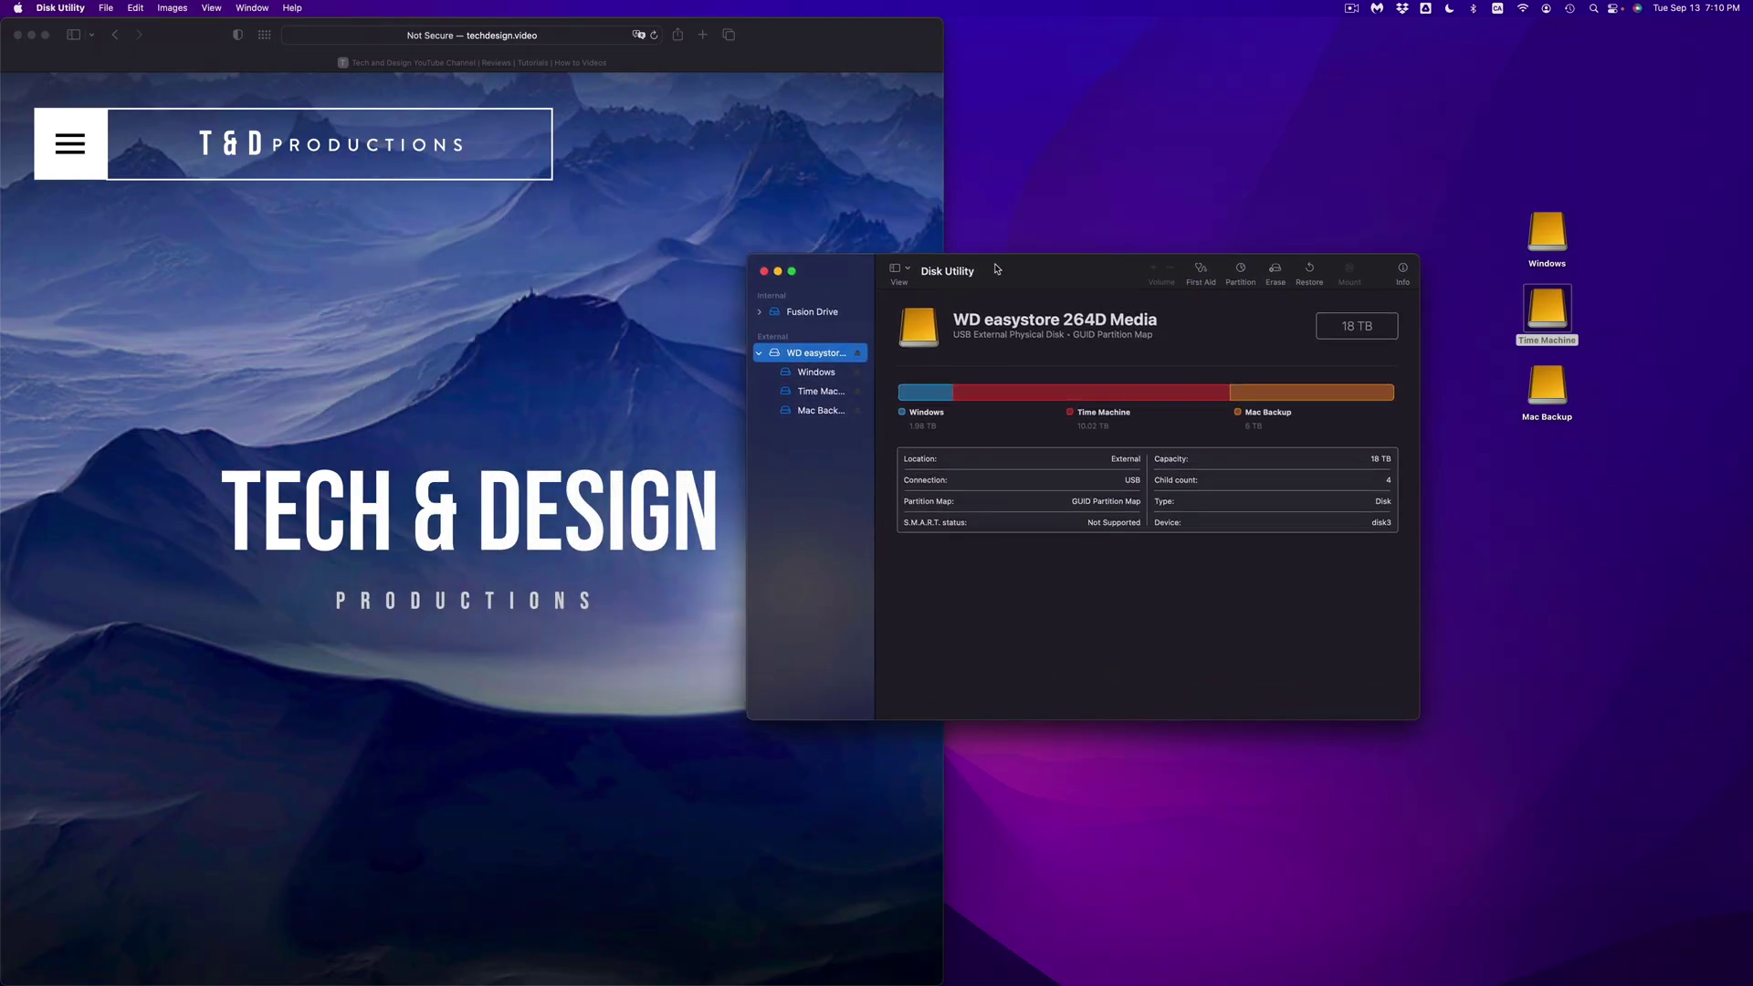
left_click(764, 271)
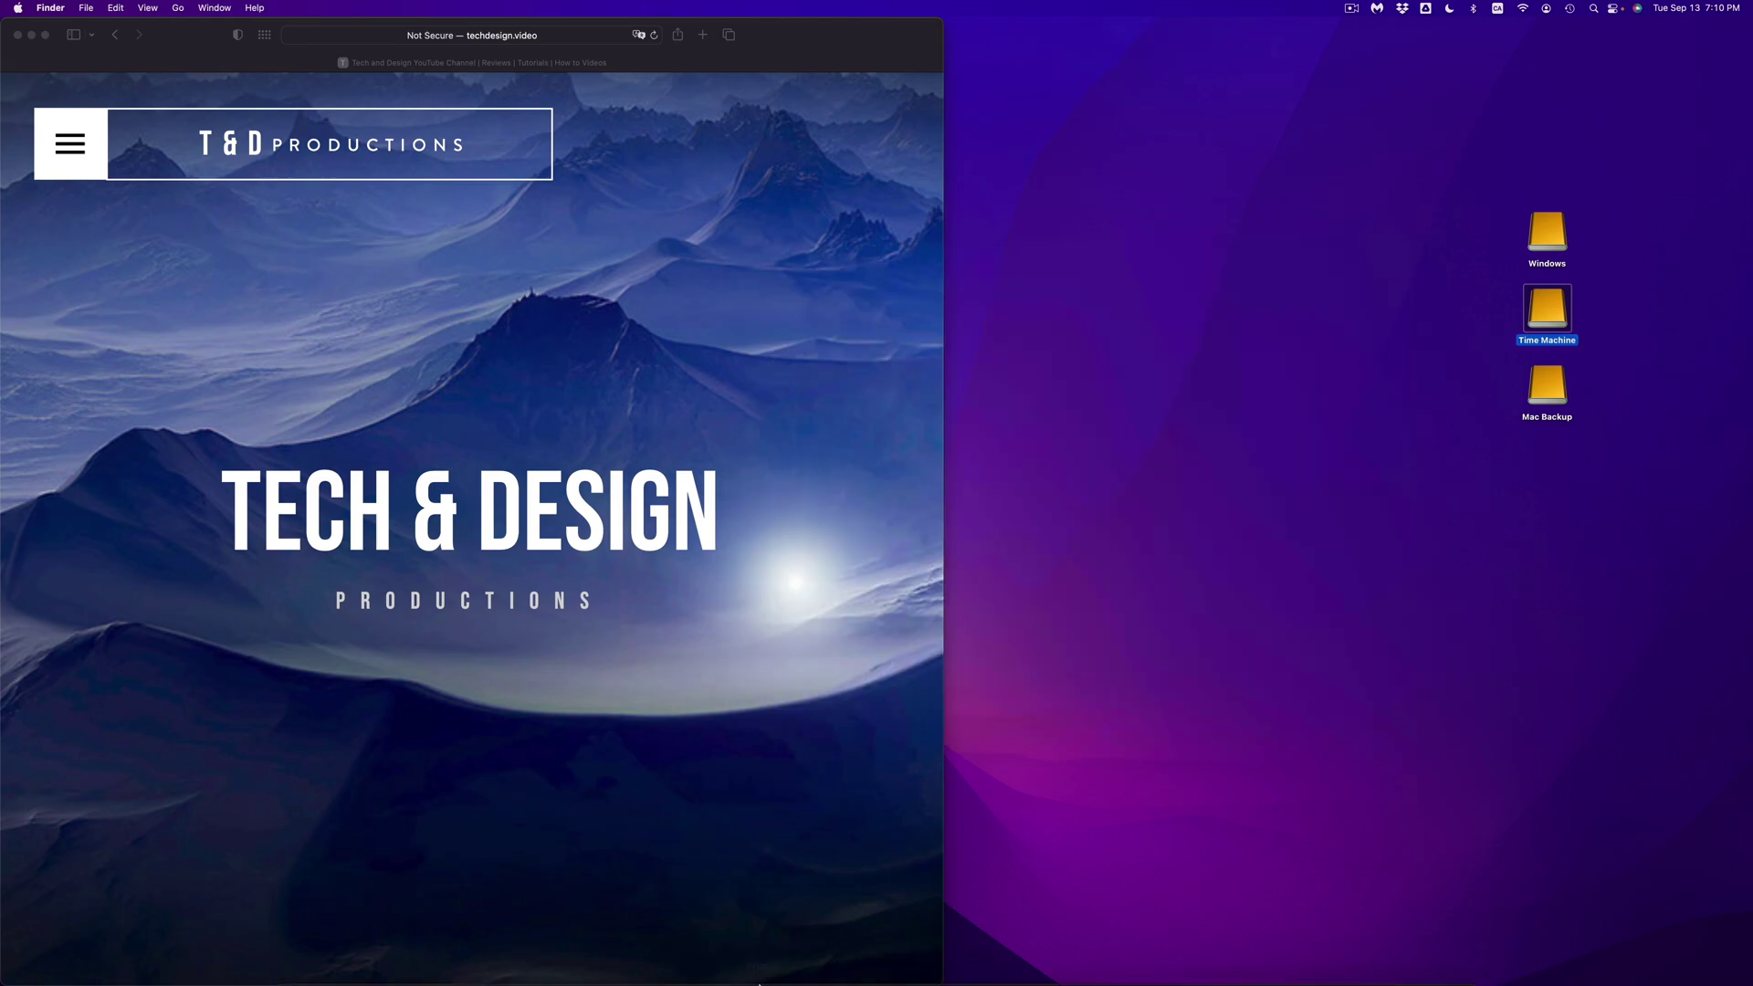
Open the Time Machine settings in System Preferences
mouse_move(759, 984)
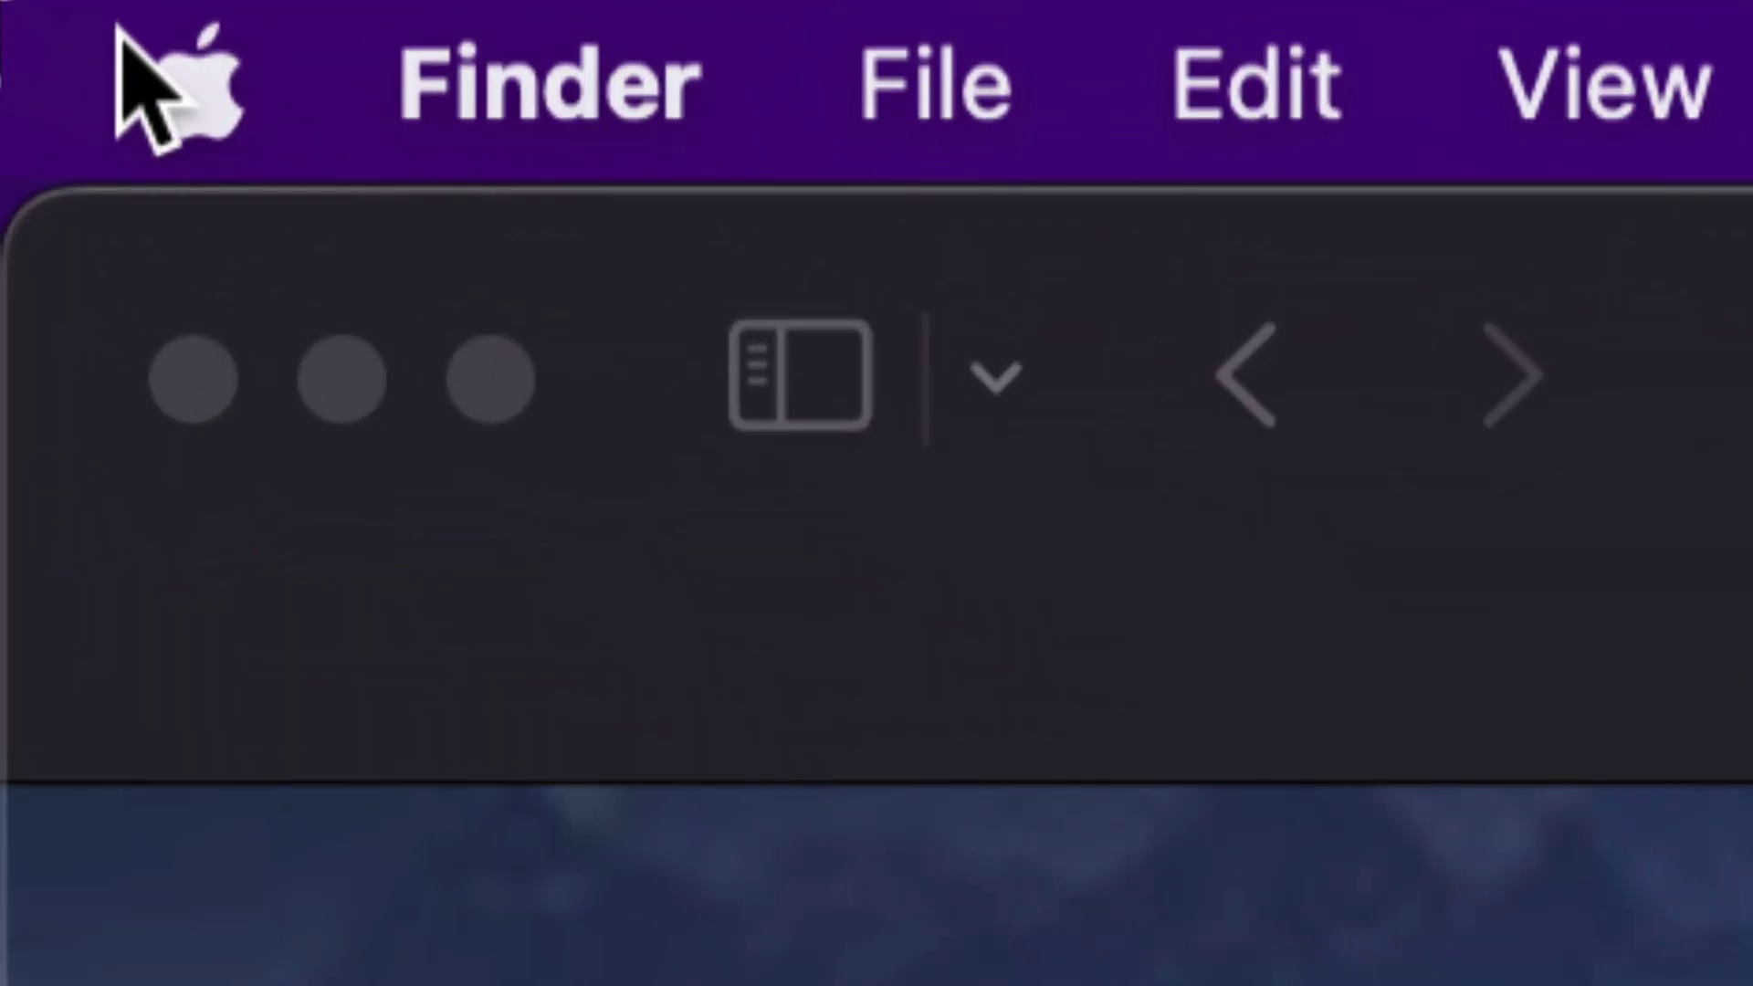
left_click(18, 7)
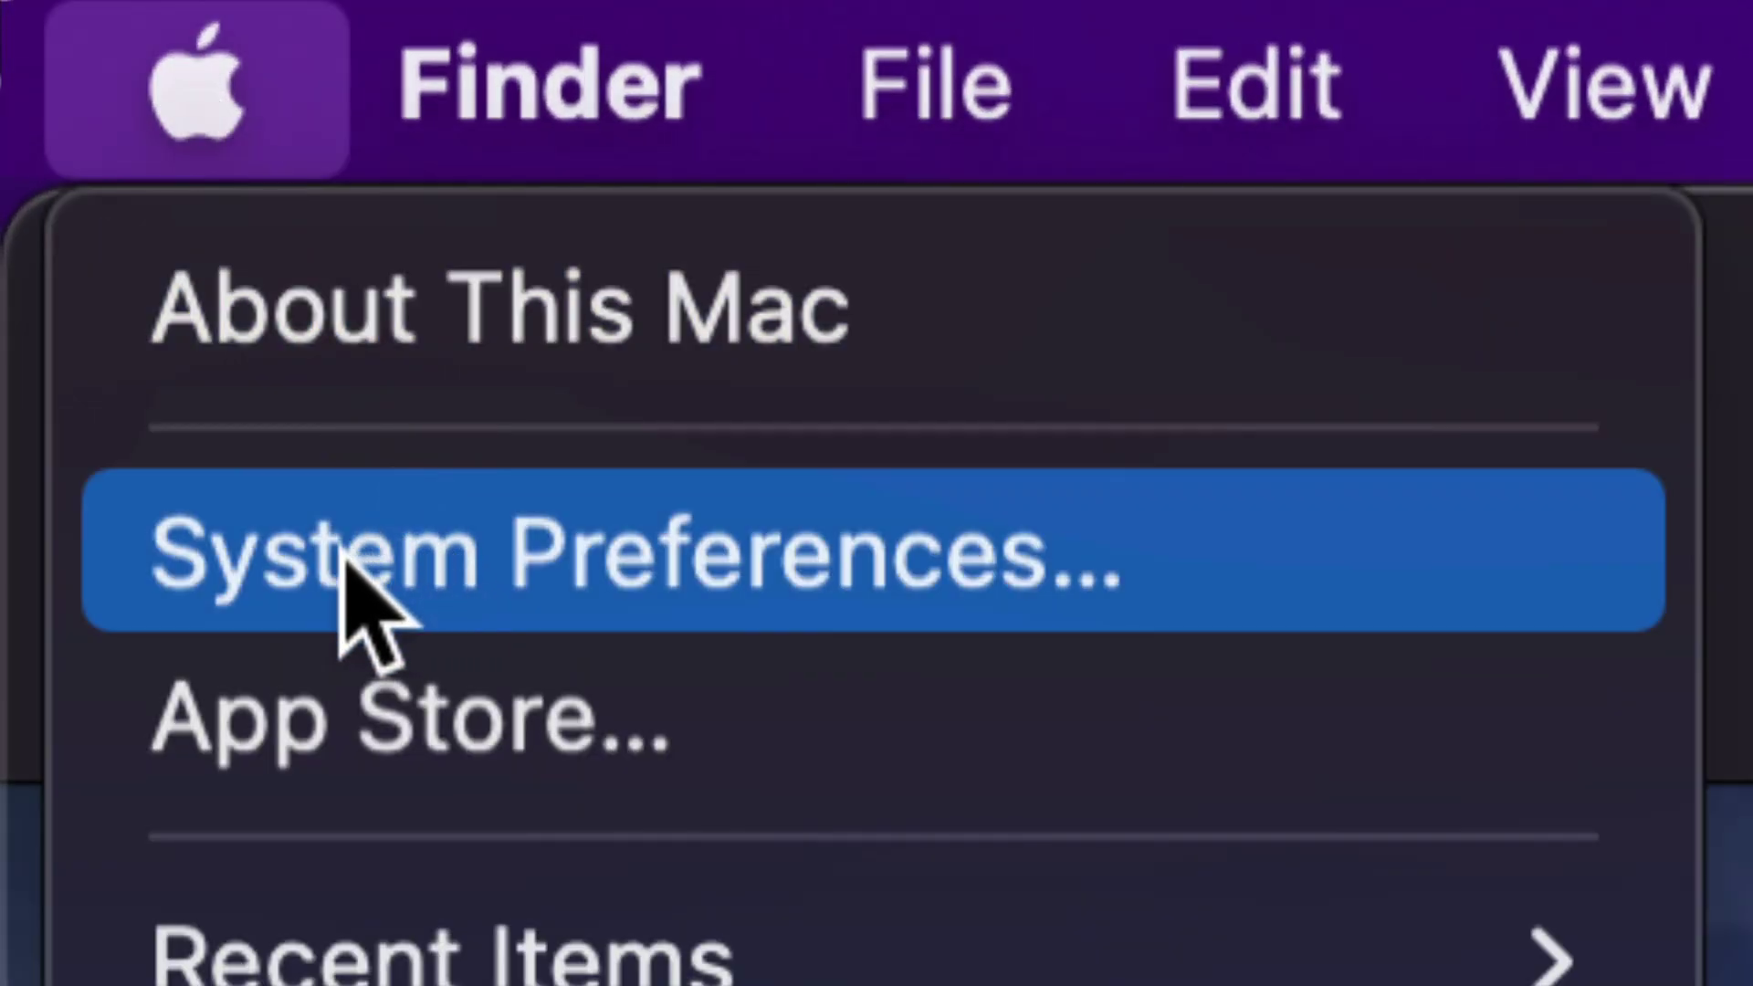
left_click(774, 561)
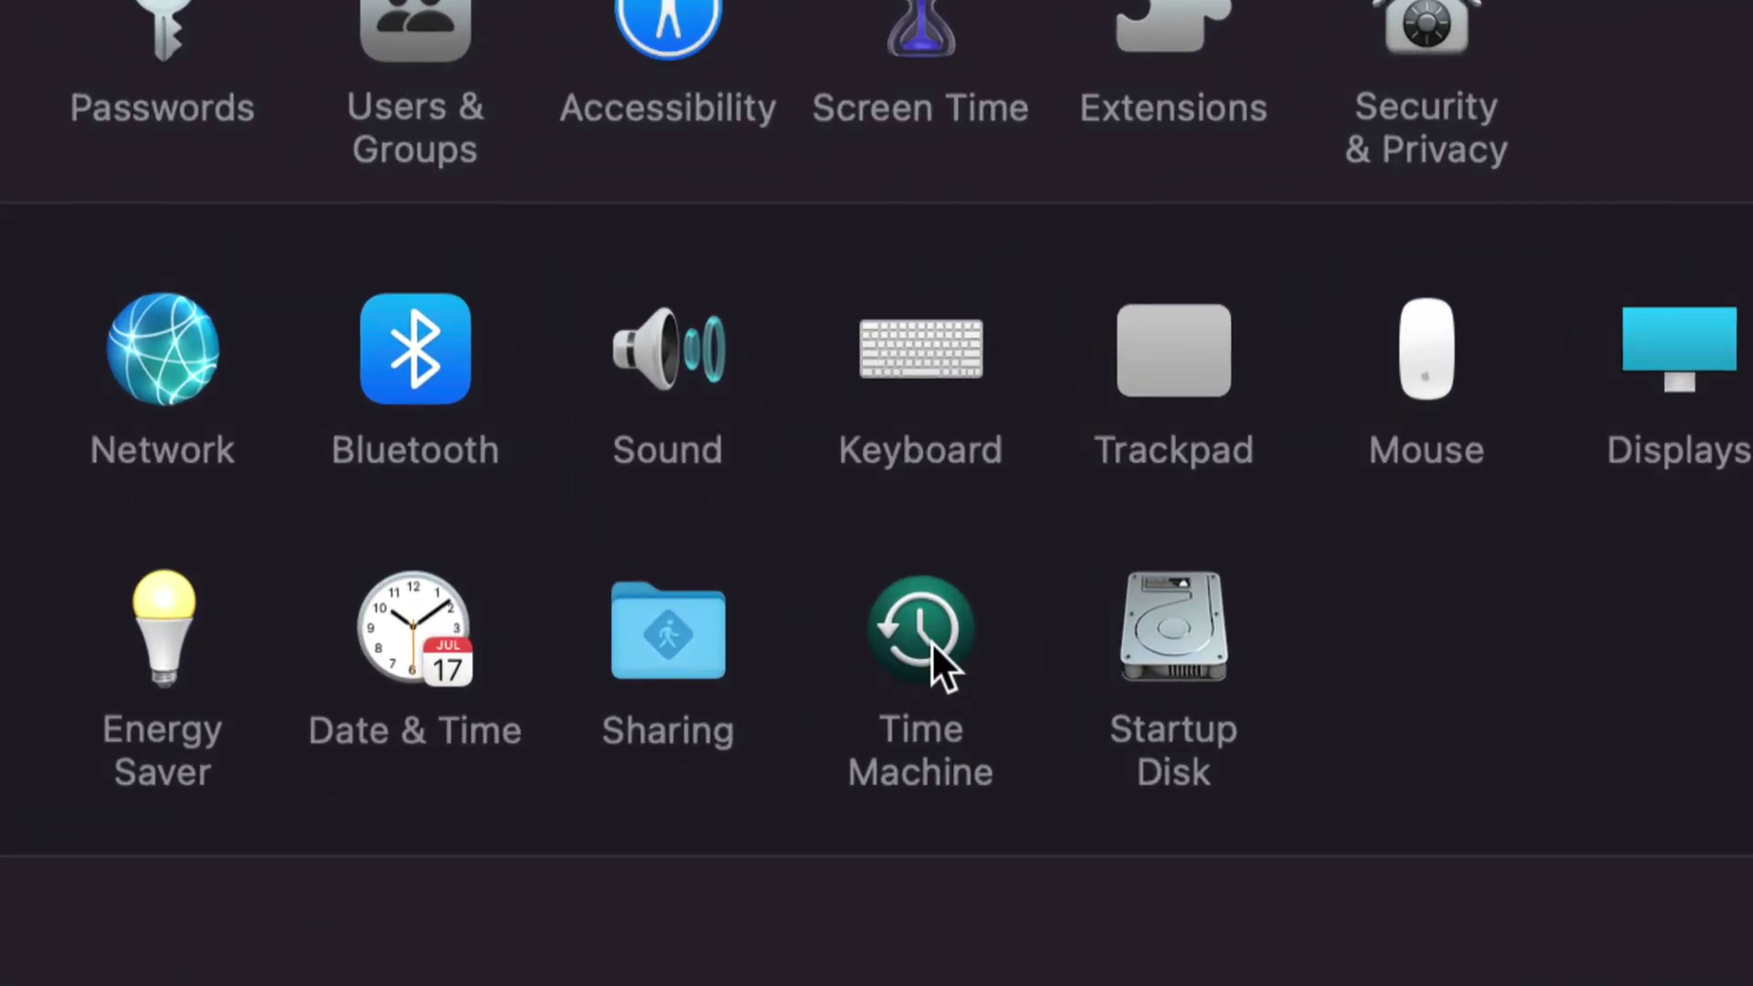
left_click(938, 659)
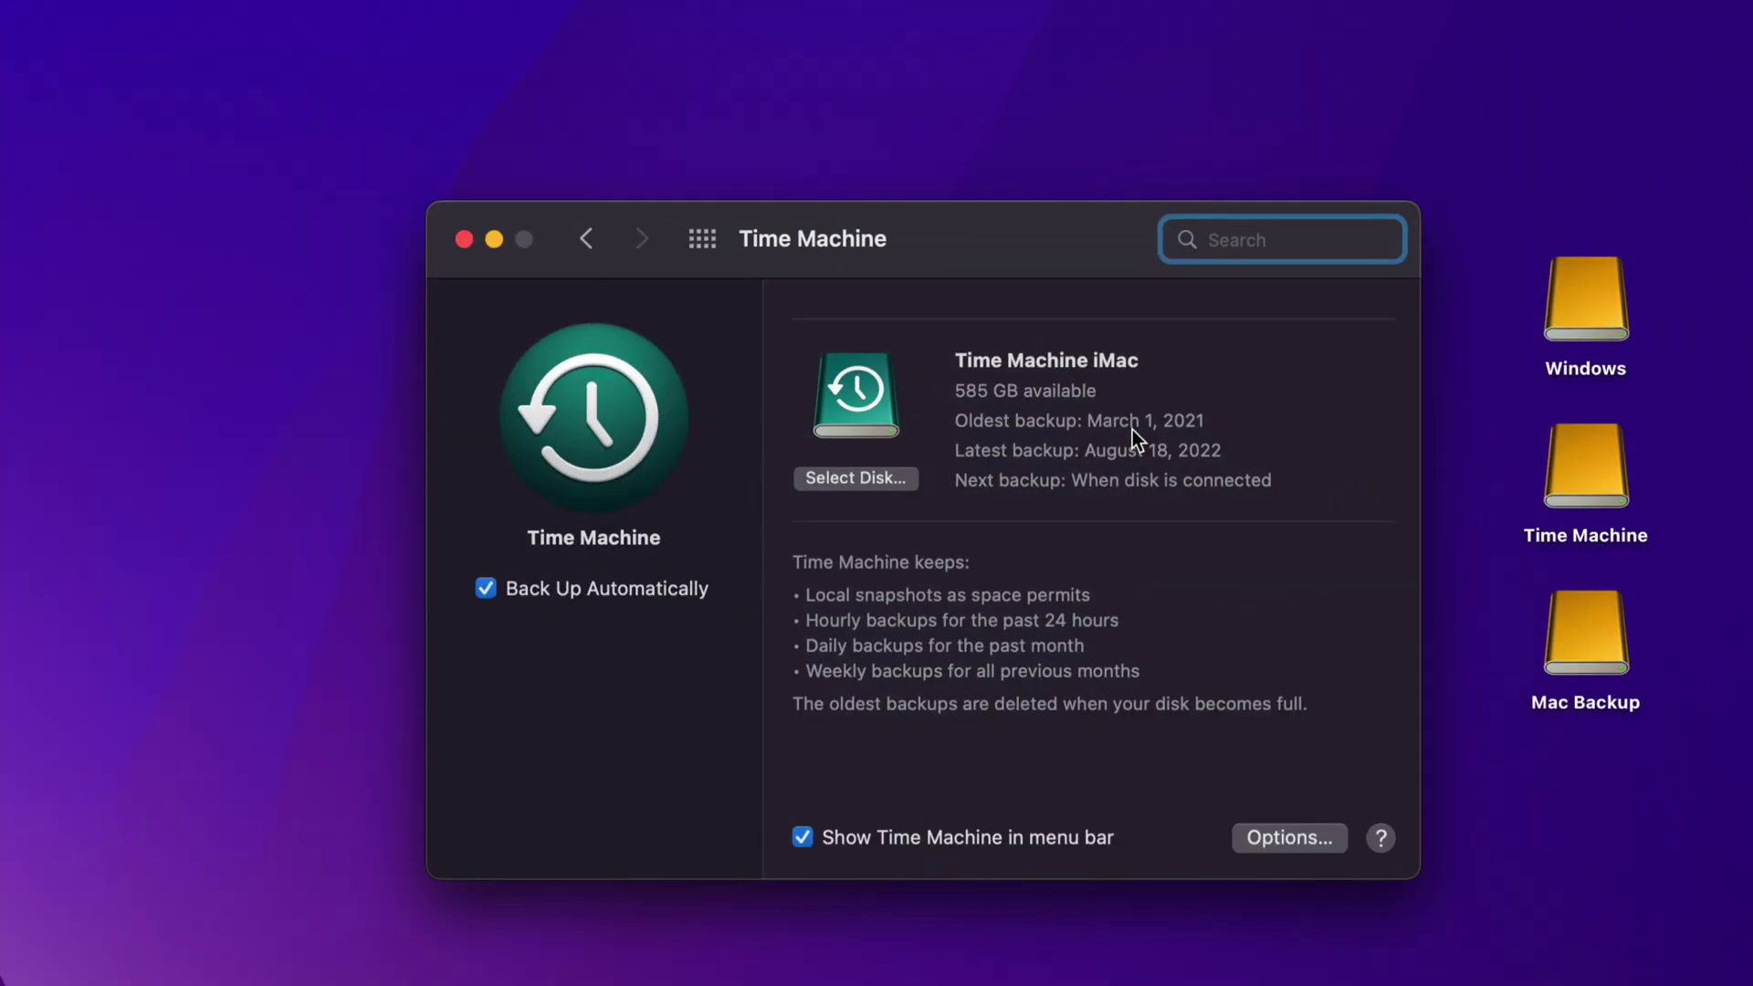
Add the 10 TB Time Machine partition as an unencrypted backup disk, using both it and Time Machine iMac
left_click(838, 481)
scroll(792, 546, "down", 5)
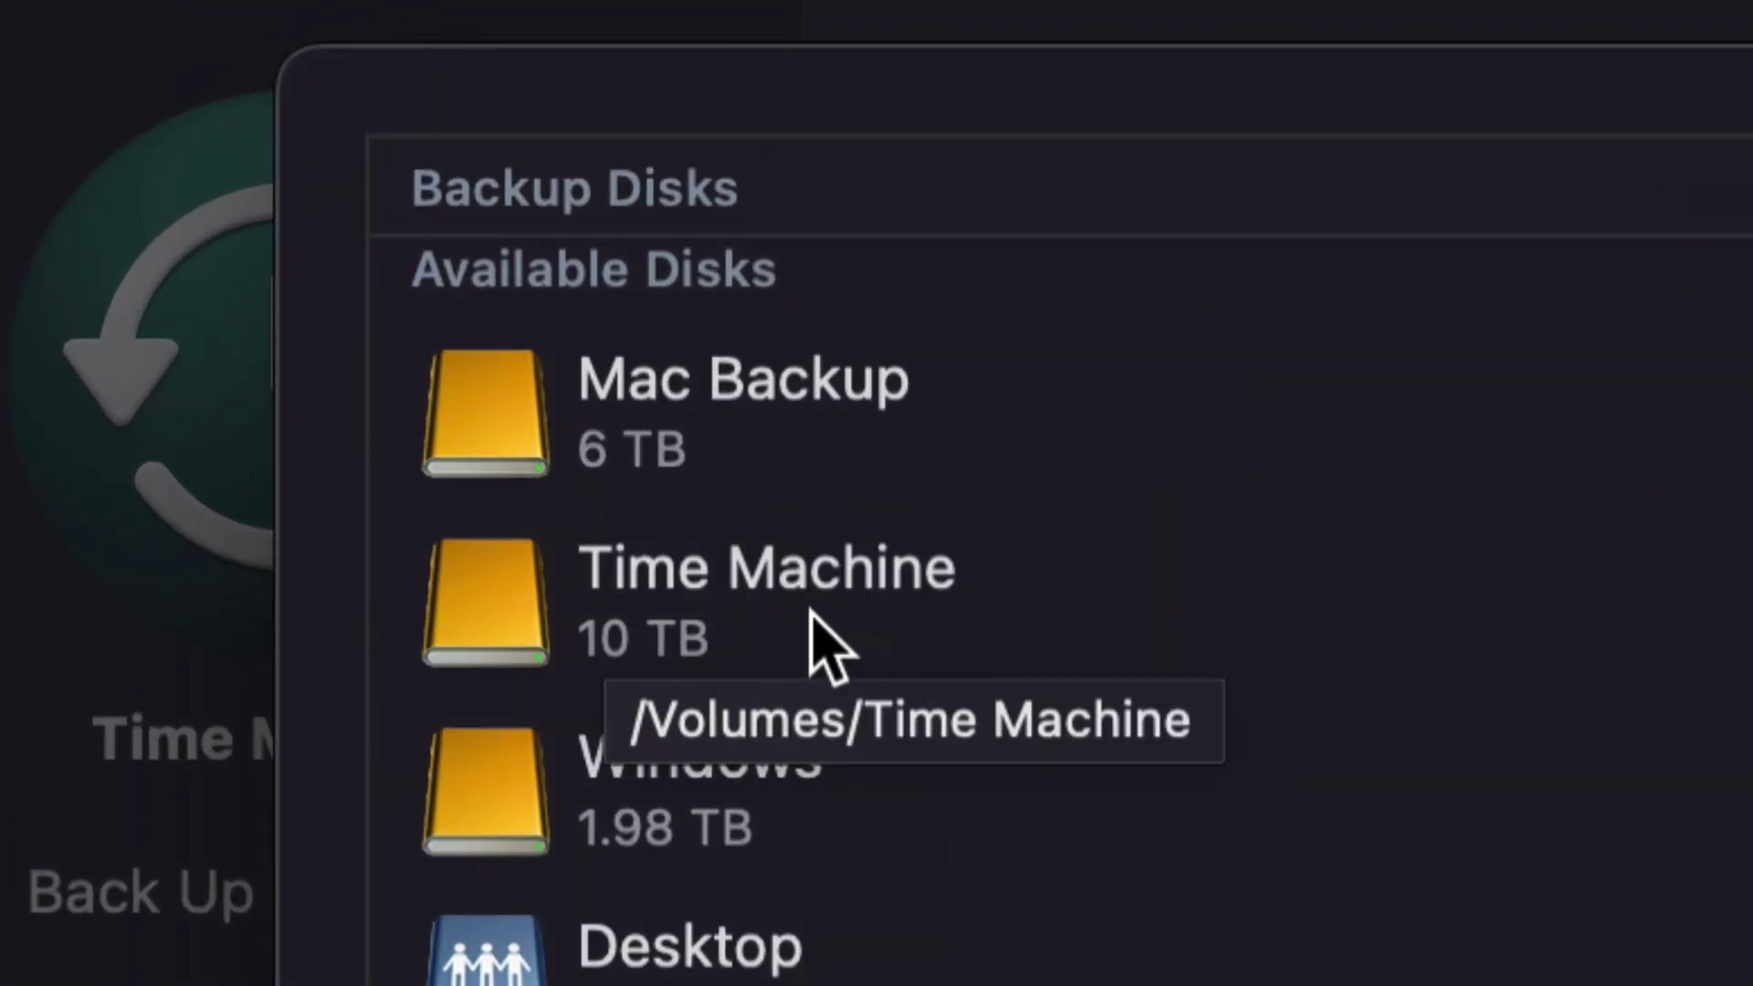
left_click(772, 594)
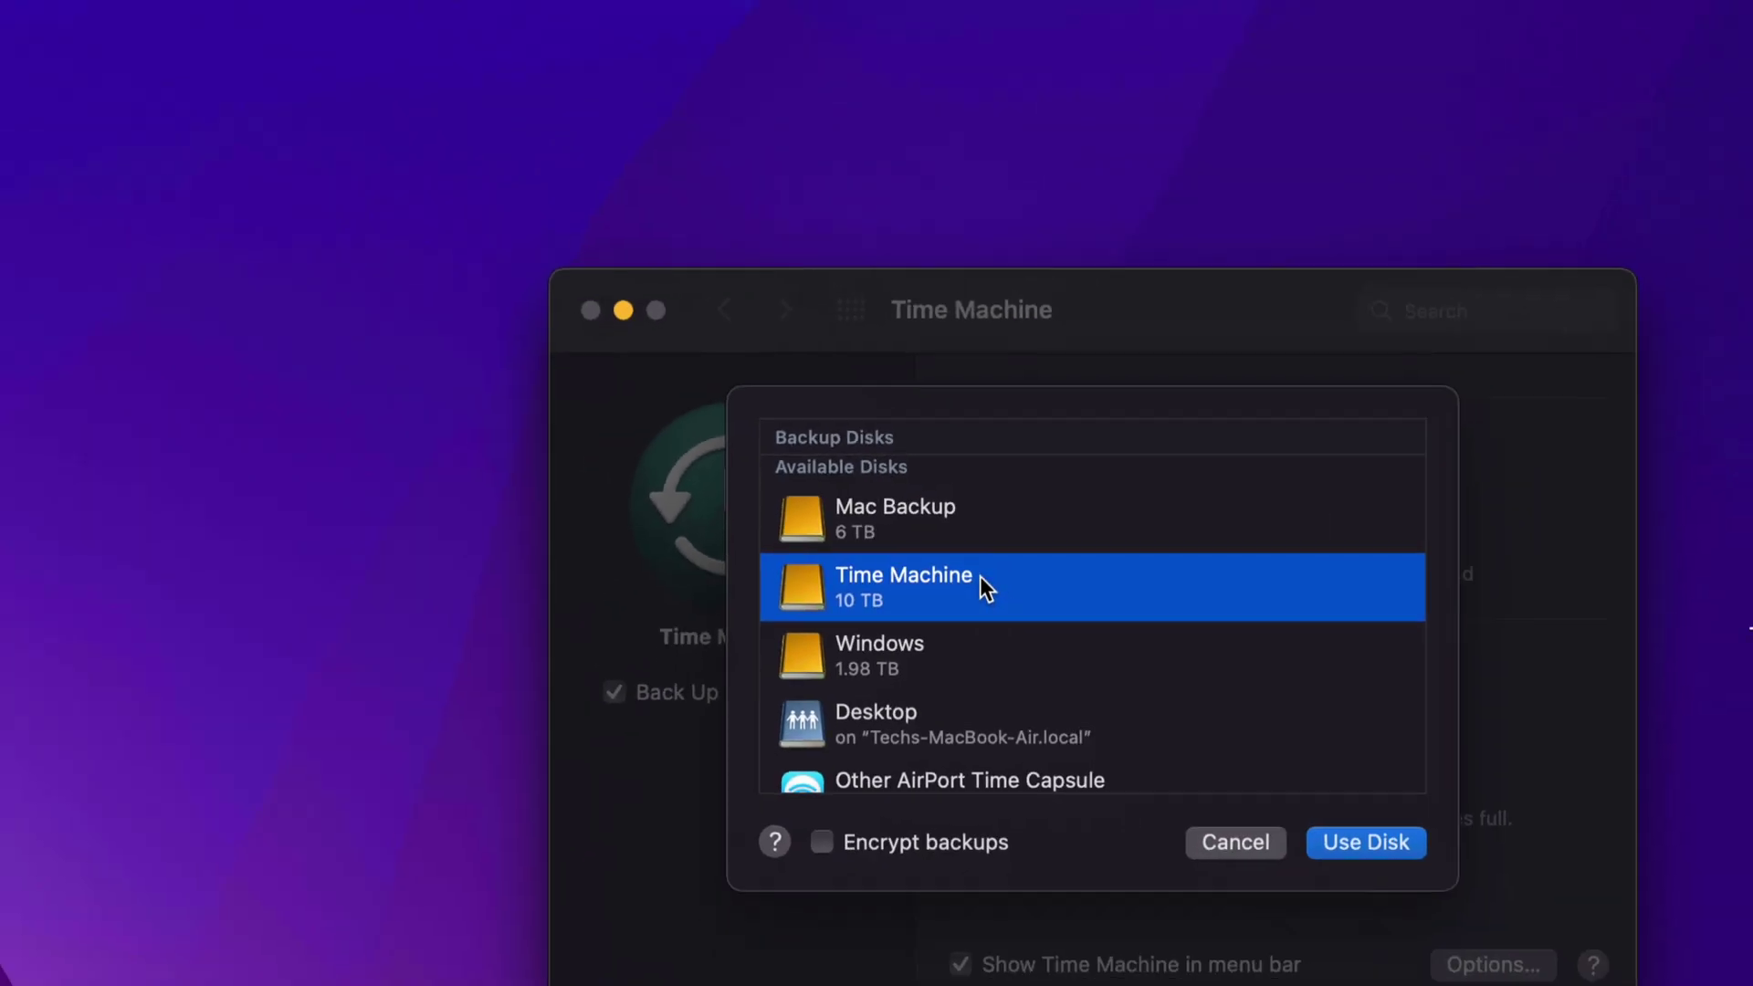
left_click(1378, 840)
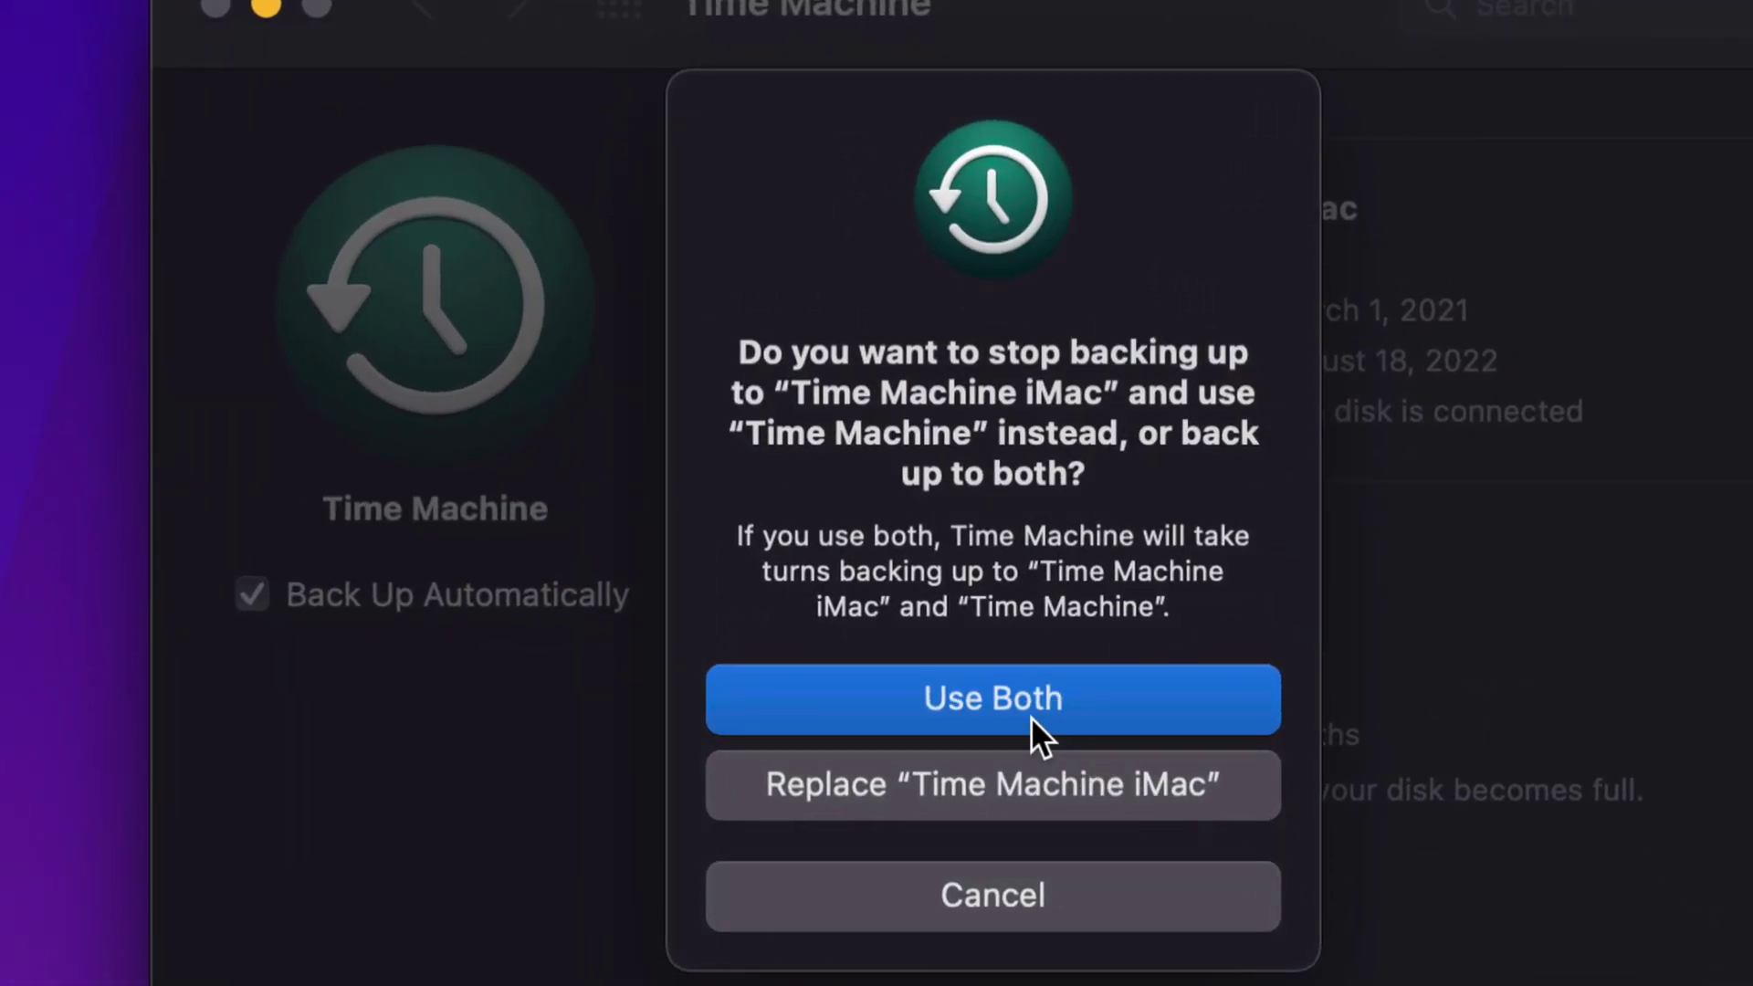
left_click(922, 695)
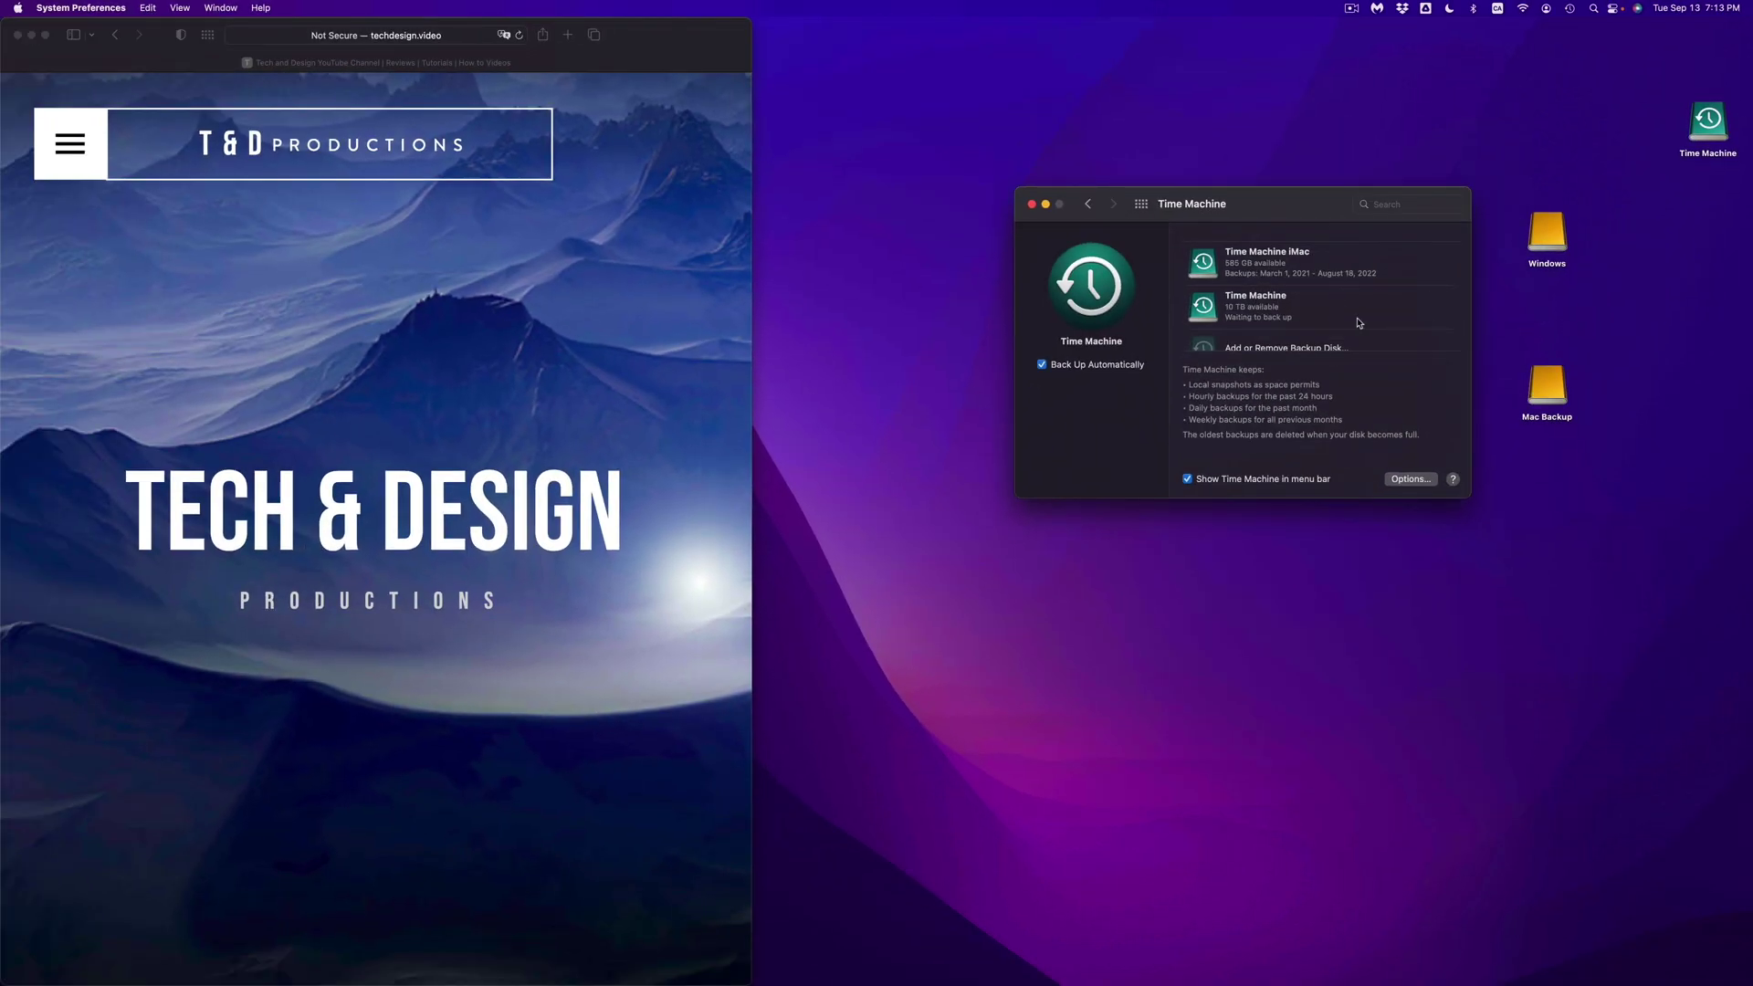
Turn off Back Up Automatically for Time Machine and move its settings window away from the drive icons
left_click(1042, 364)
left_click_drag(1250, 215, 1065, 226)
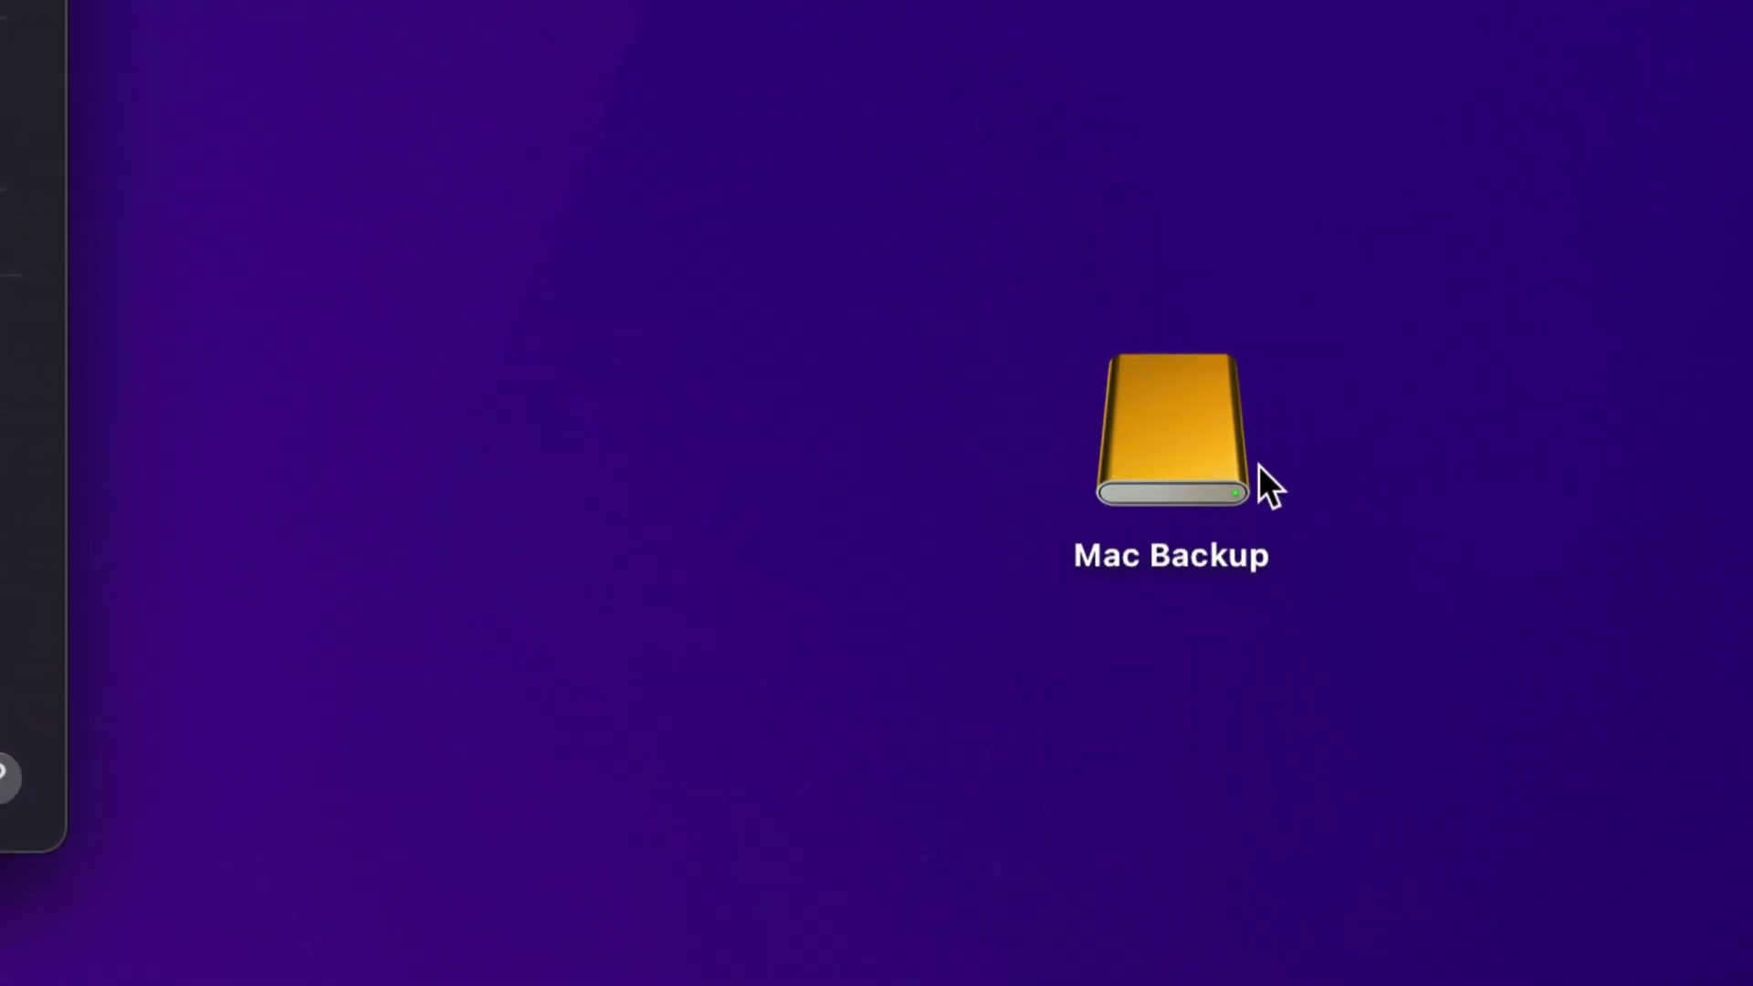
left_click(1199, 484)
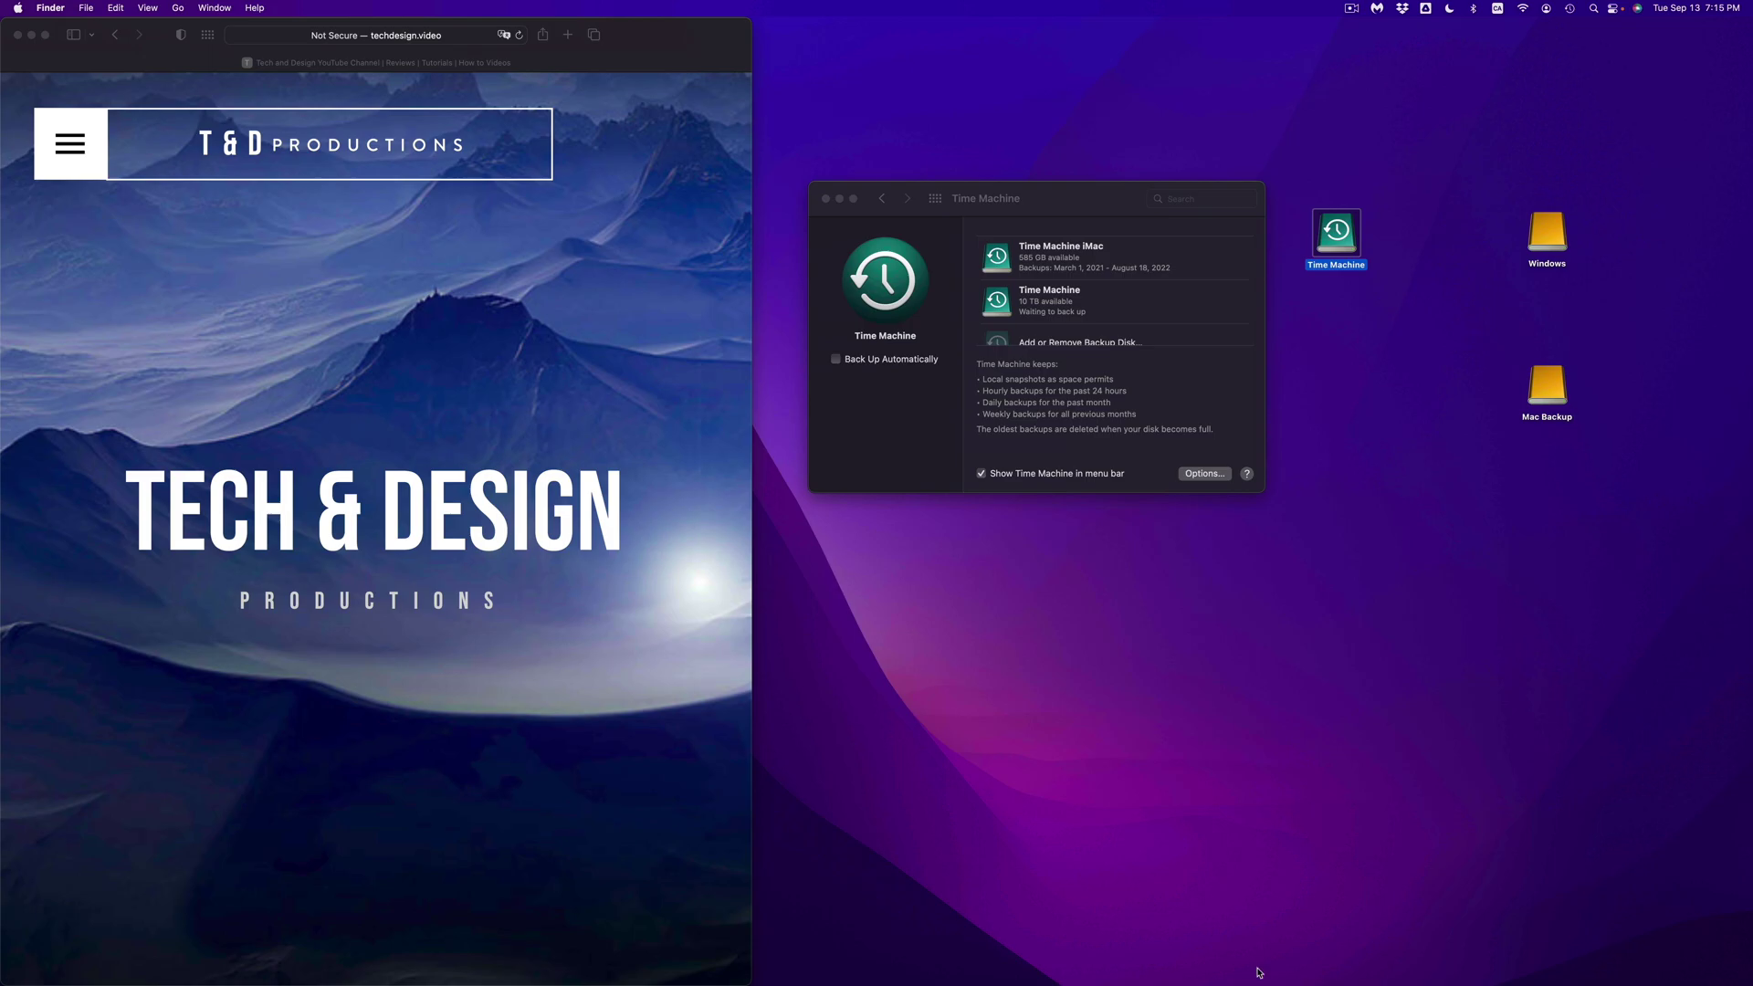
mouse_move(940, 969)
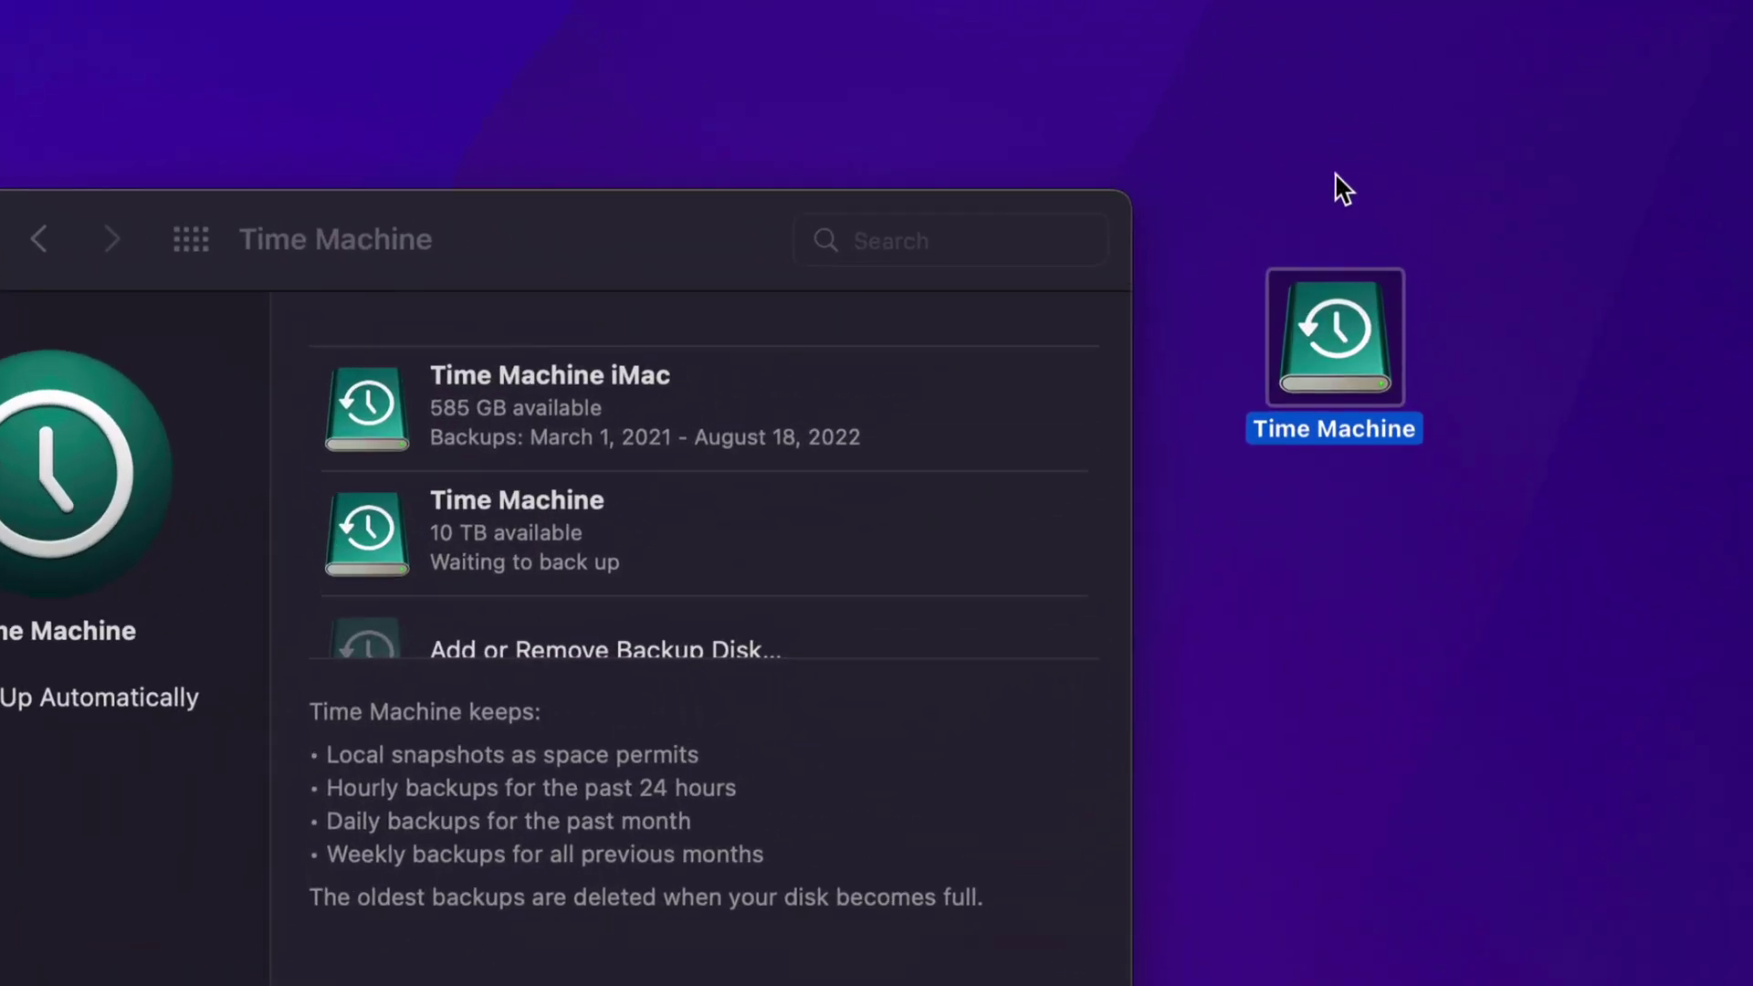
left_click(1581, 402)
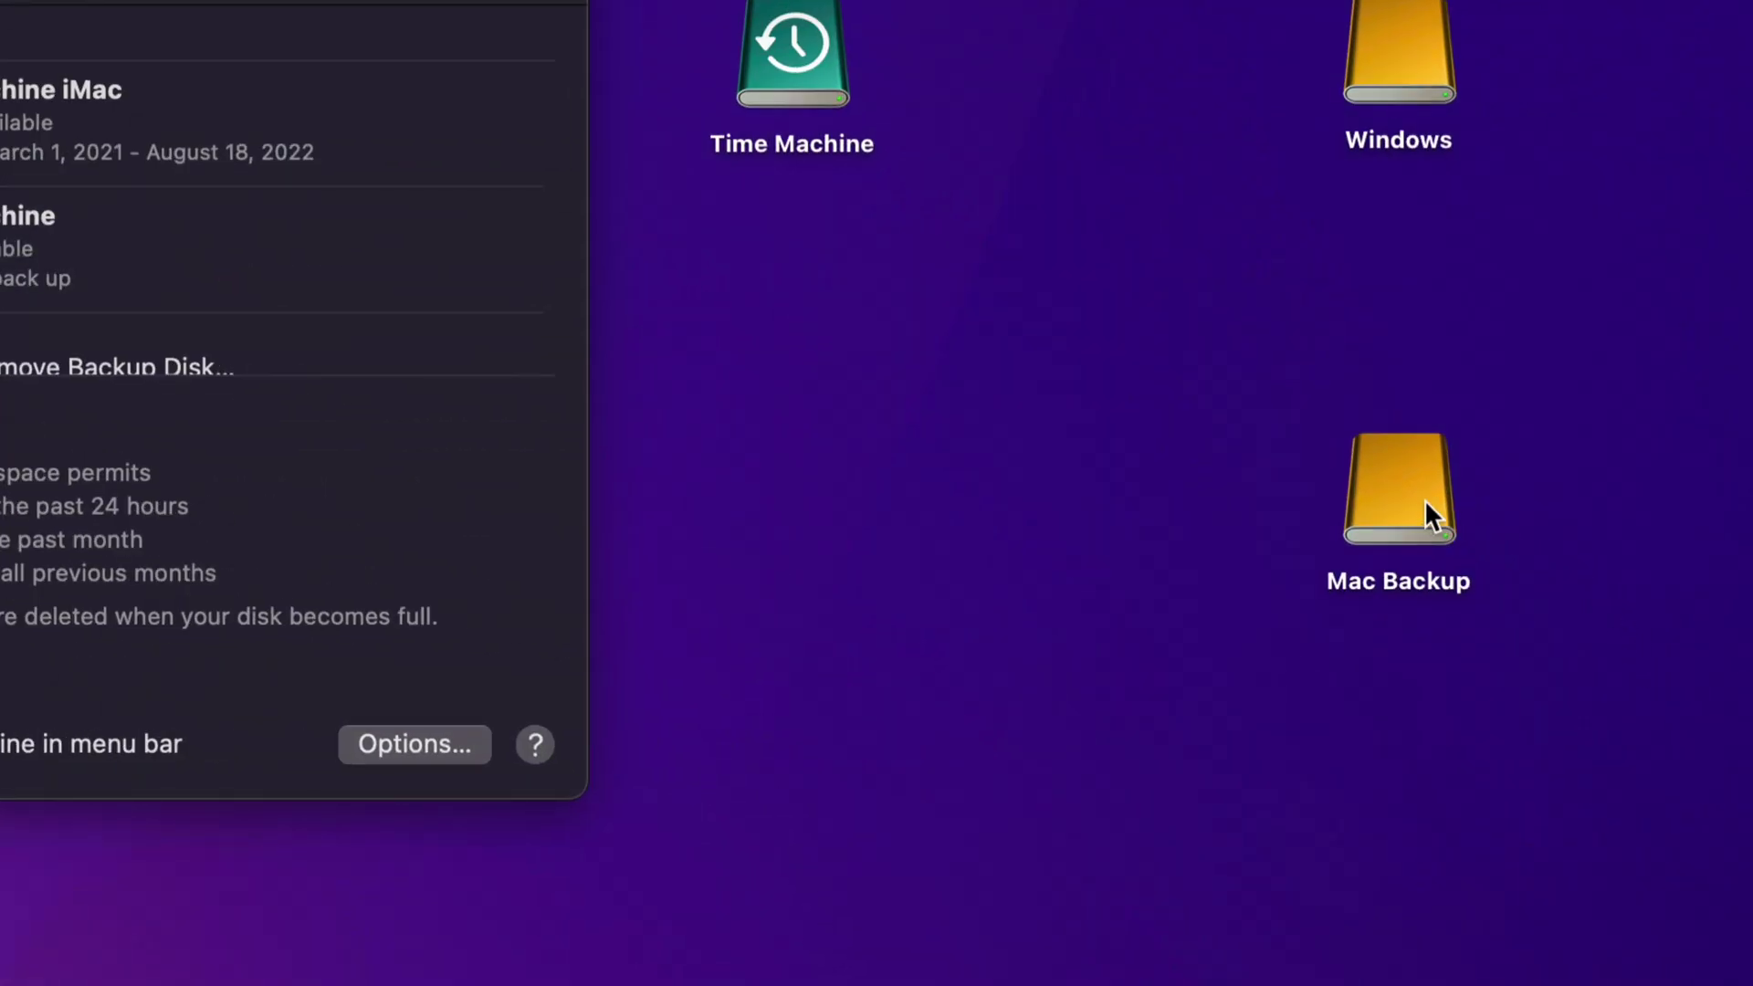
left_click_drag(1556, 613, 1470, 615)
left_click(1358, 540)
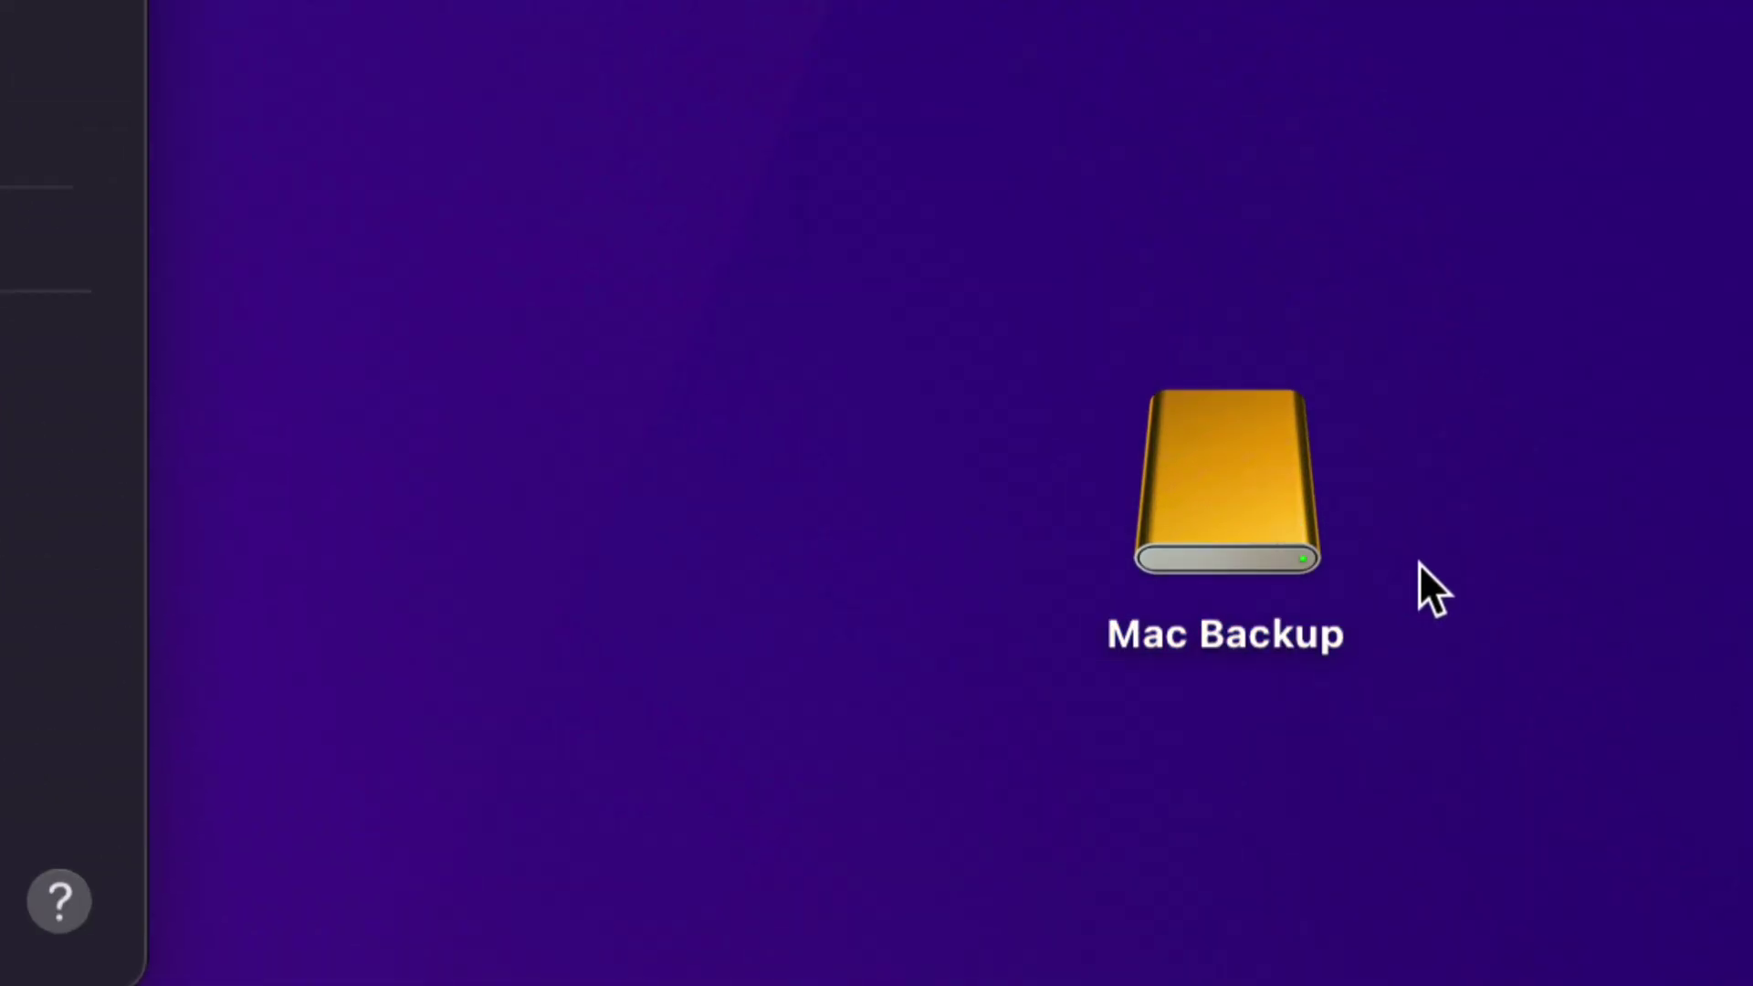
Move the Time Machine drive icon slightly lower on the desktop and deselect it
left_click(975, 155)
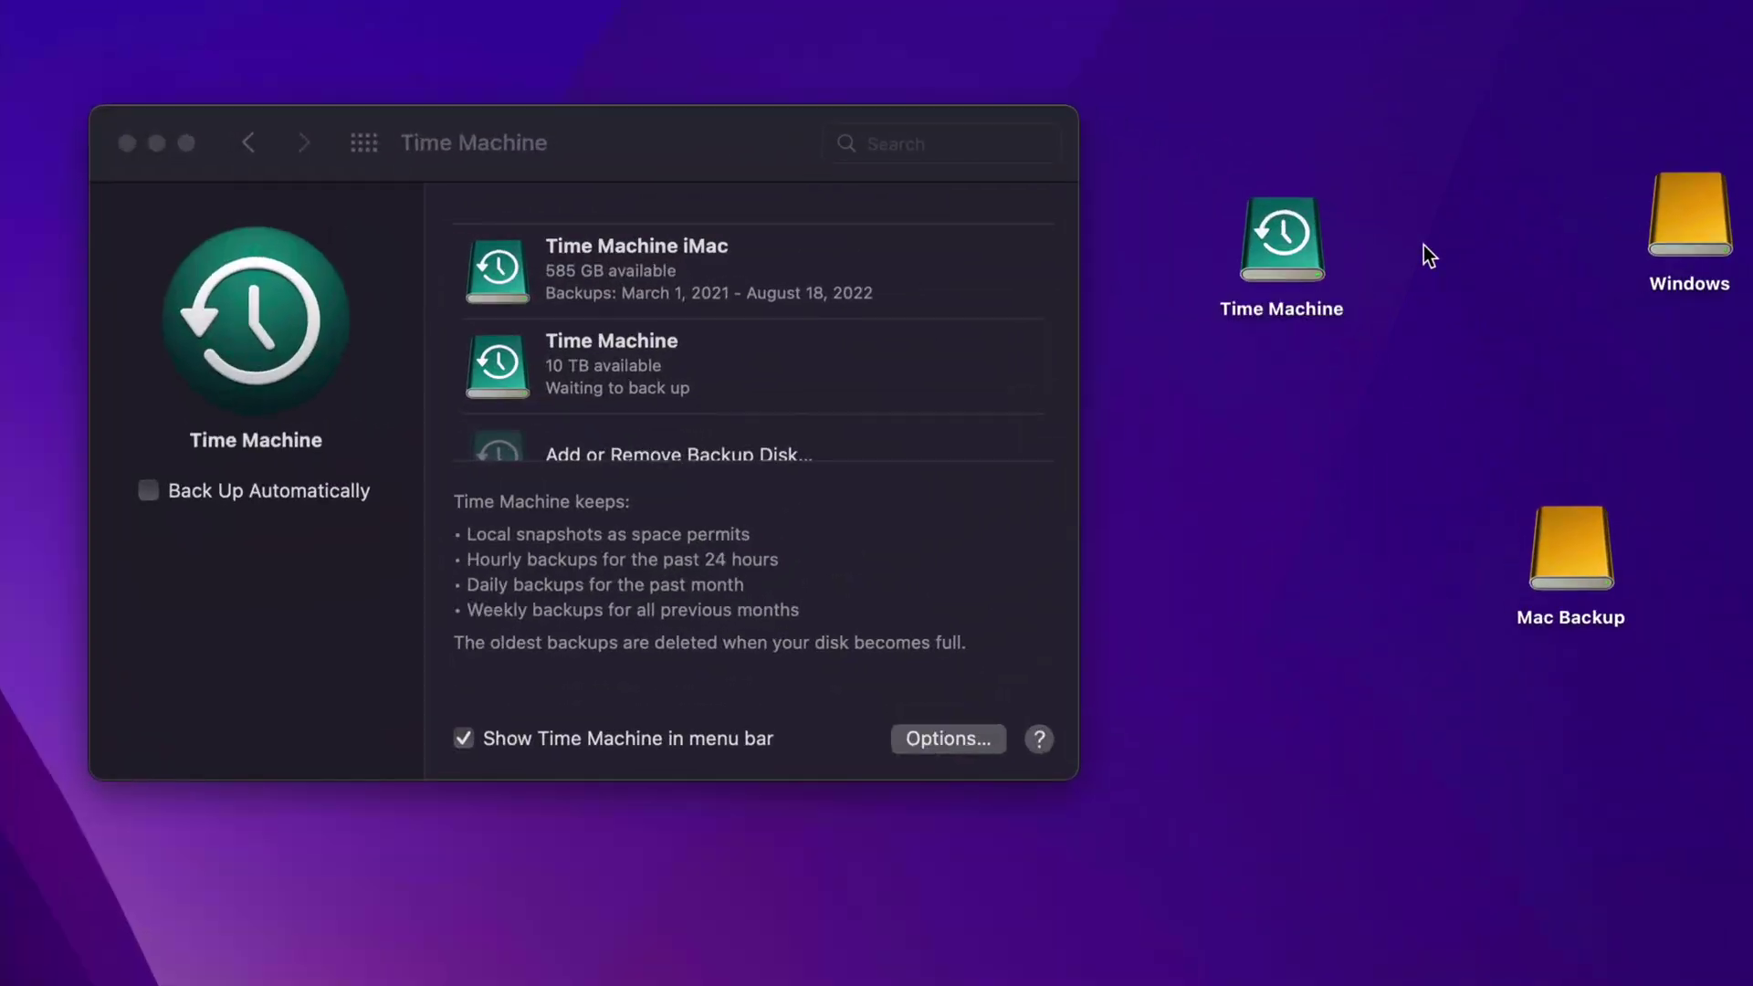
left_click_drag(1302, 245, 1294, 294)
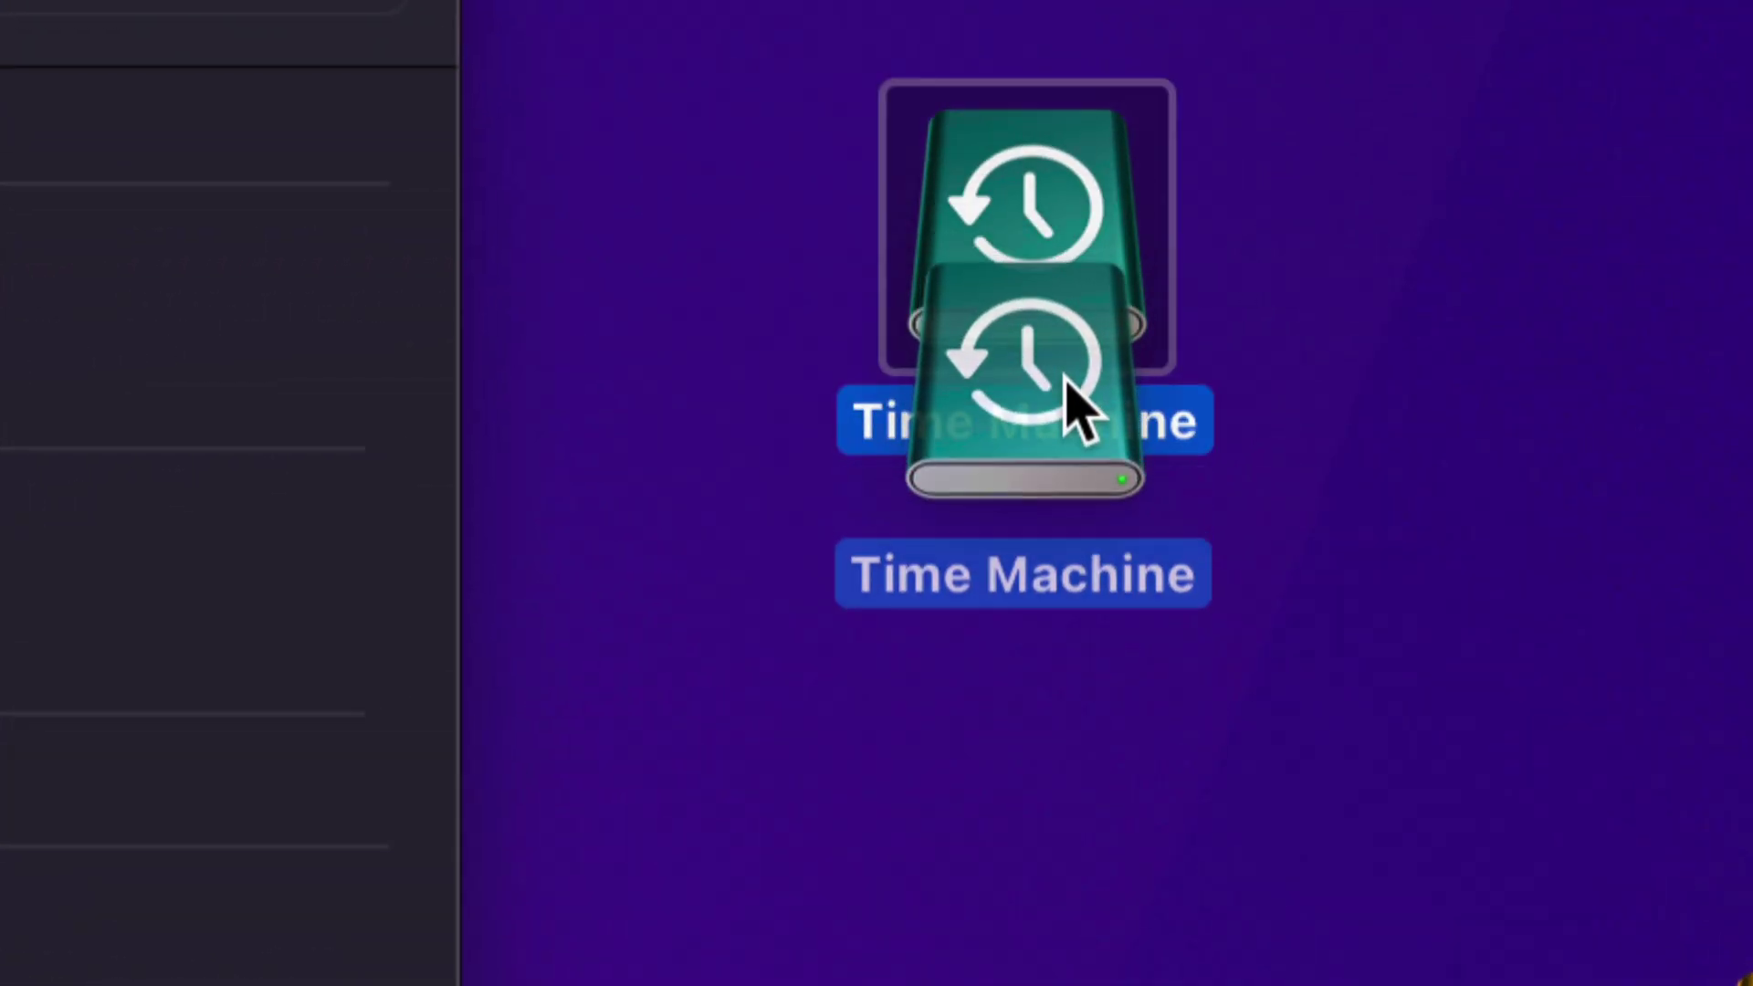
left_click_drag(1067, 381, 1068, 402)
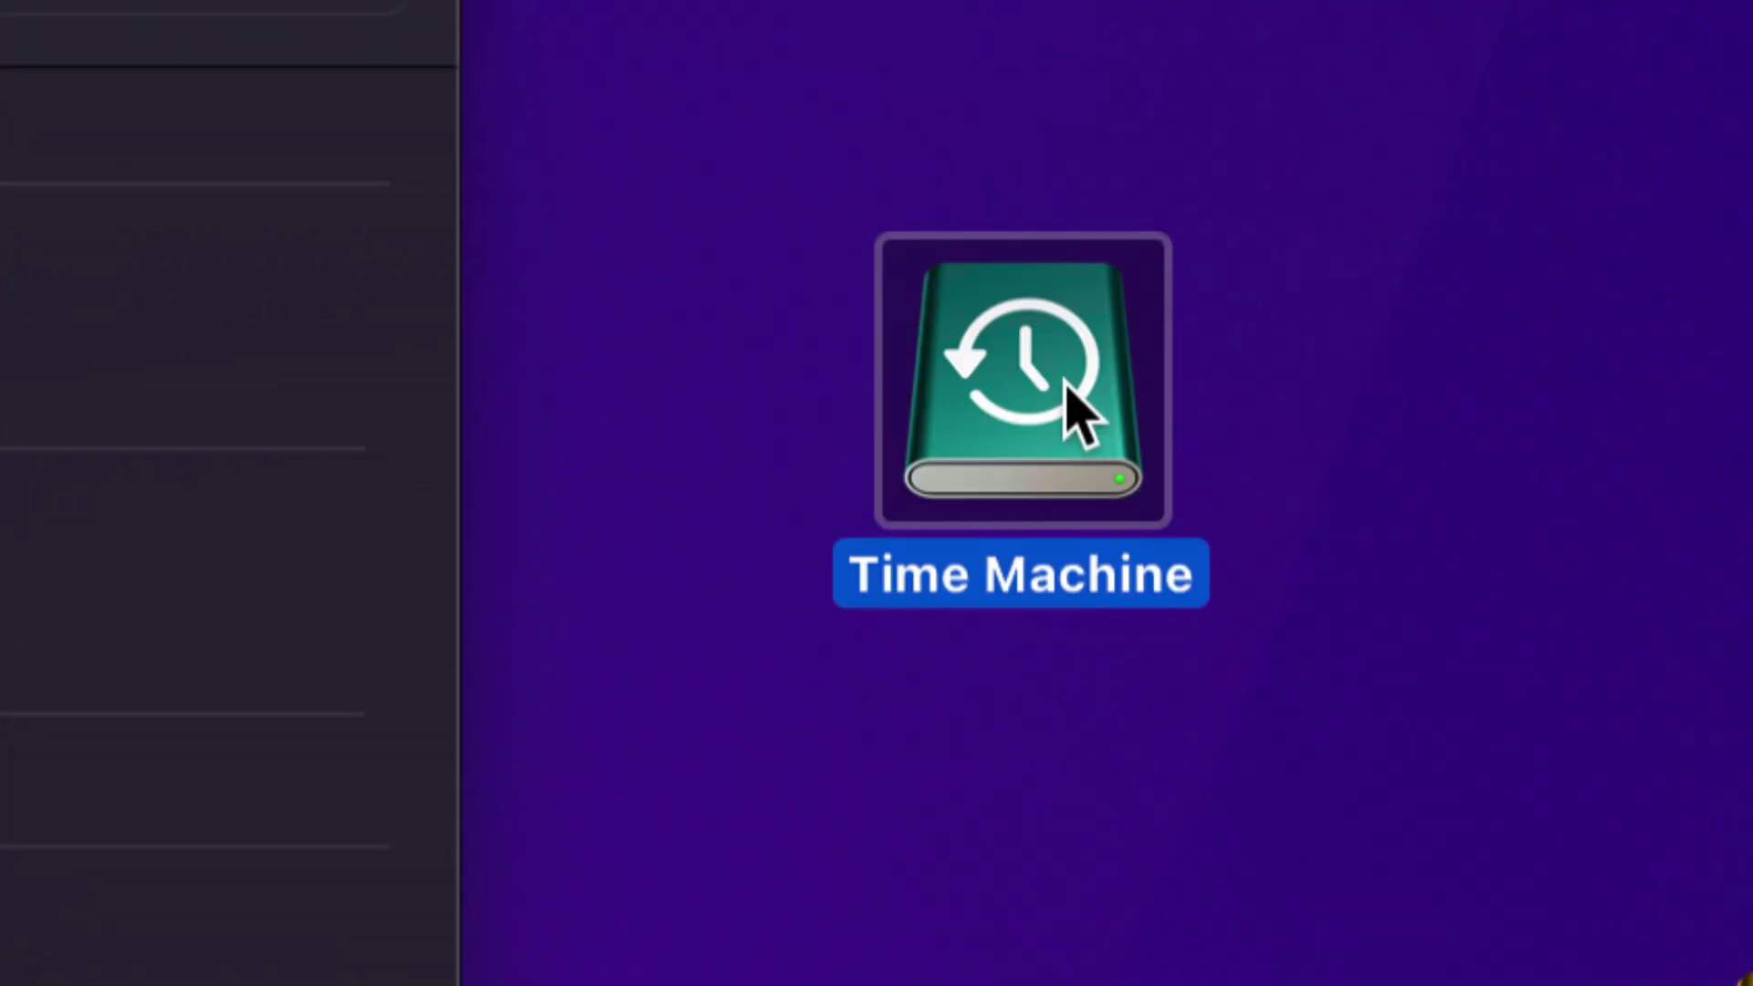
left_click(1284, 426)
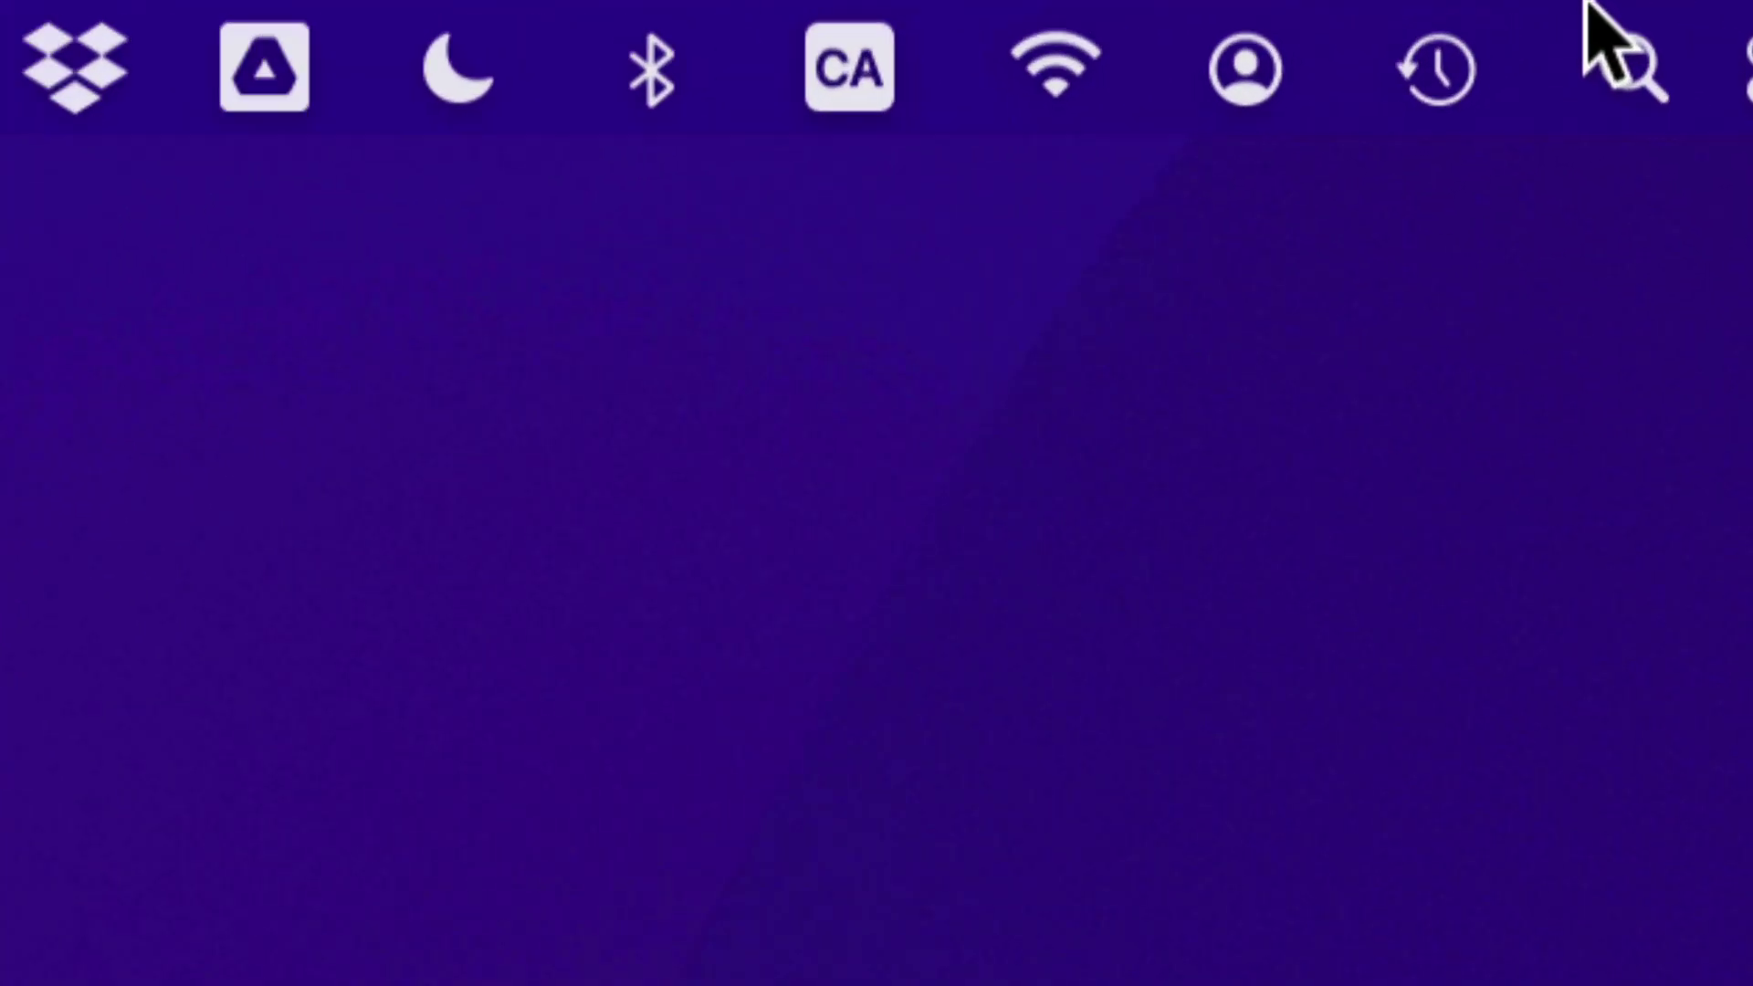
Start a manual Time Machine backup with the Back Up Now command
left_click(1436, 68)
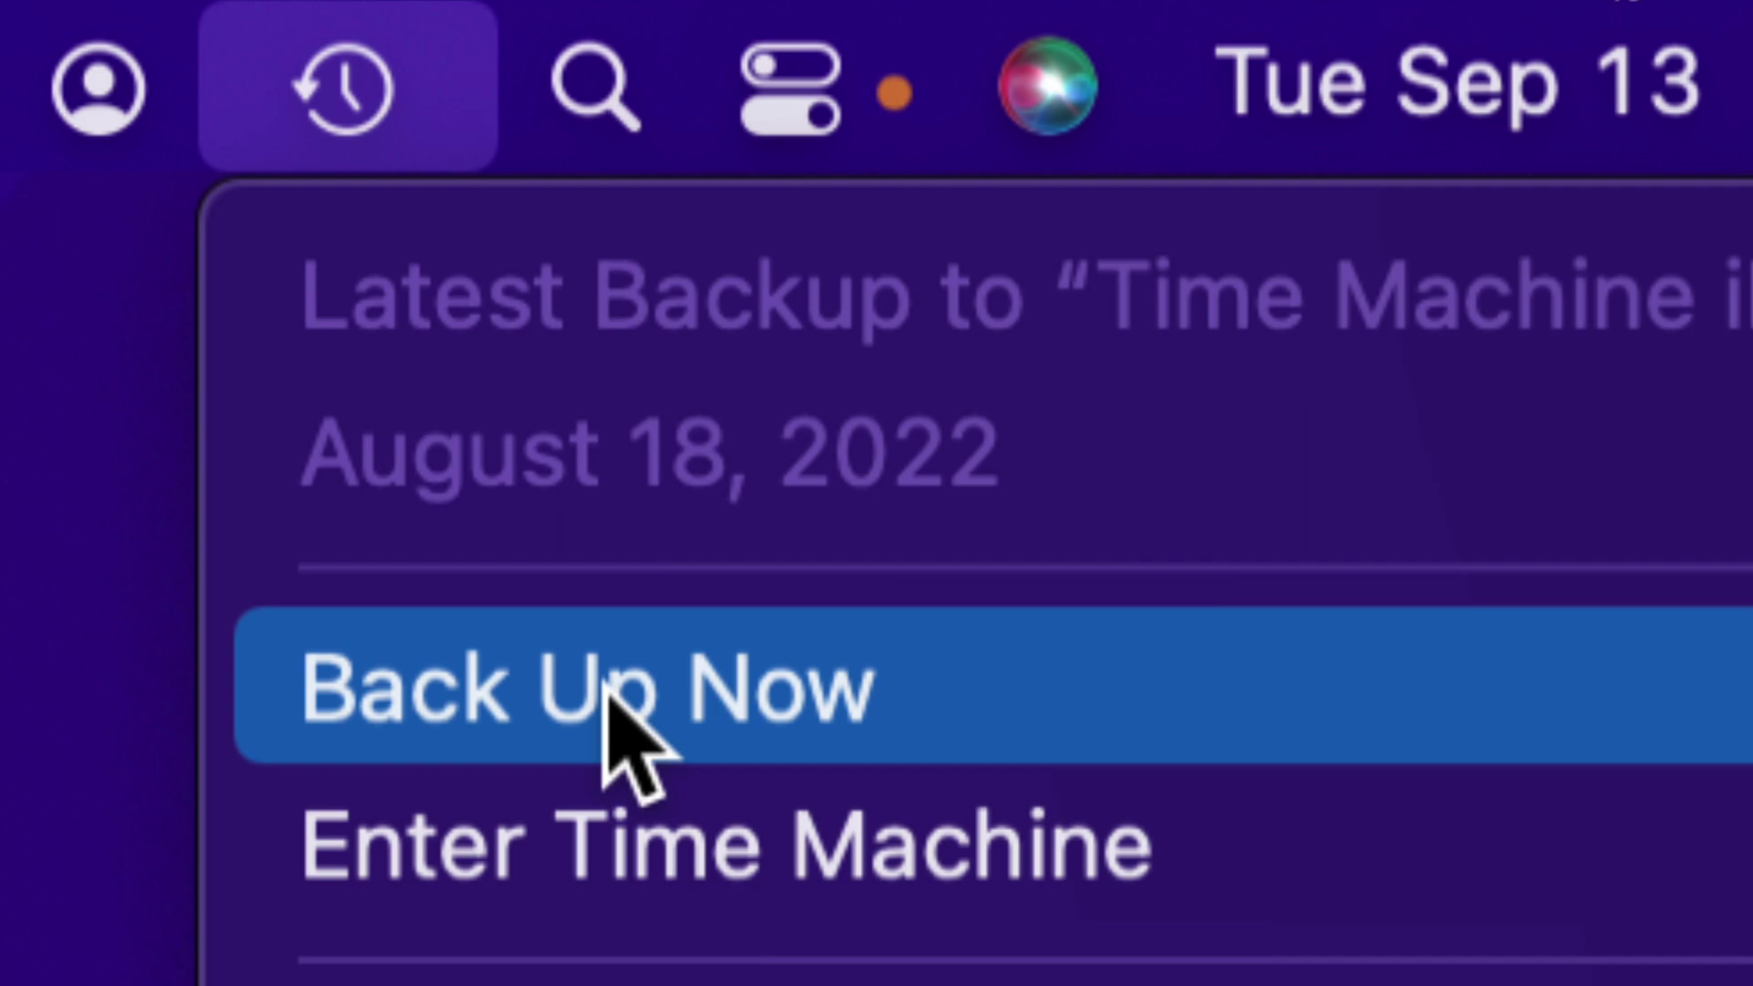
left_click(630, 740)
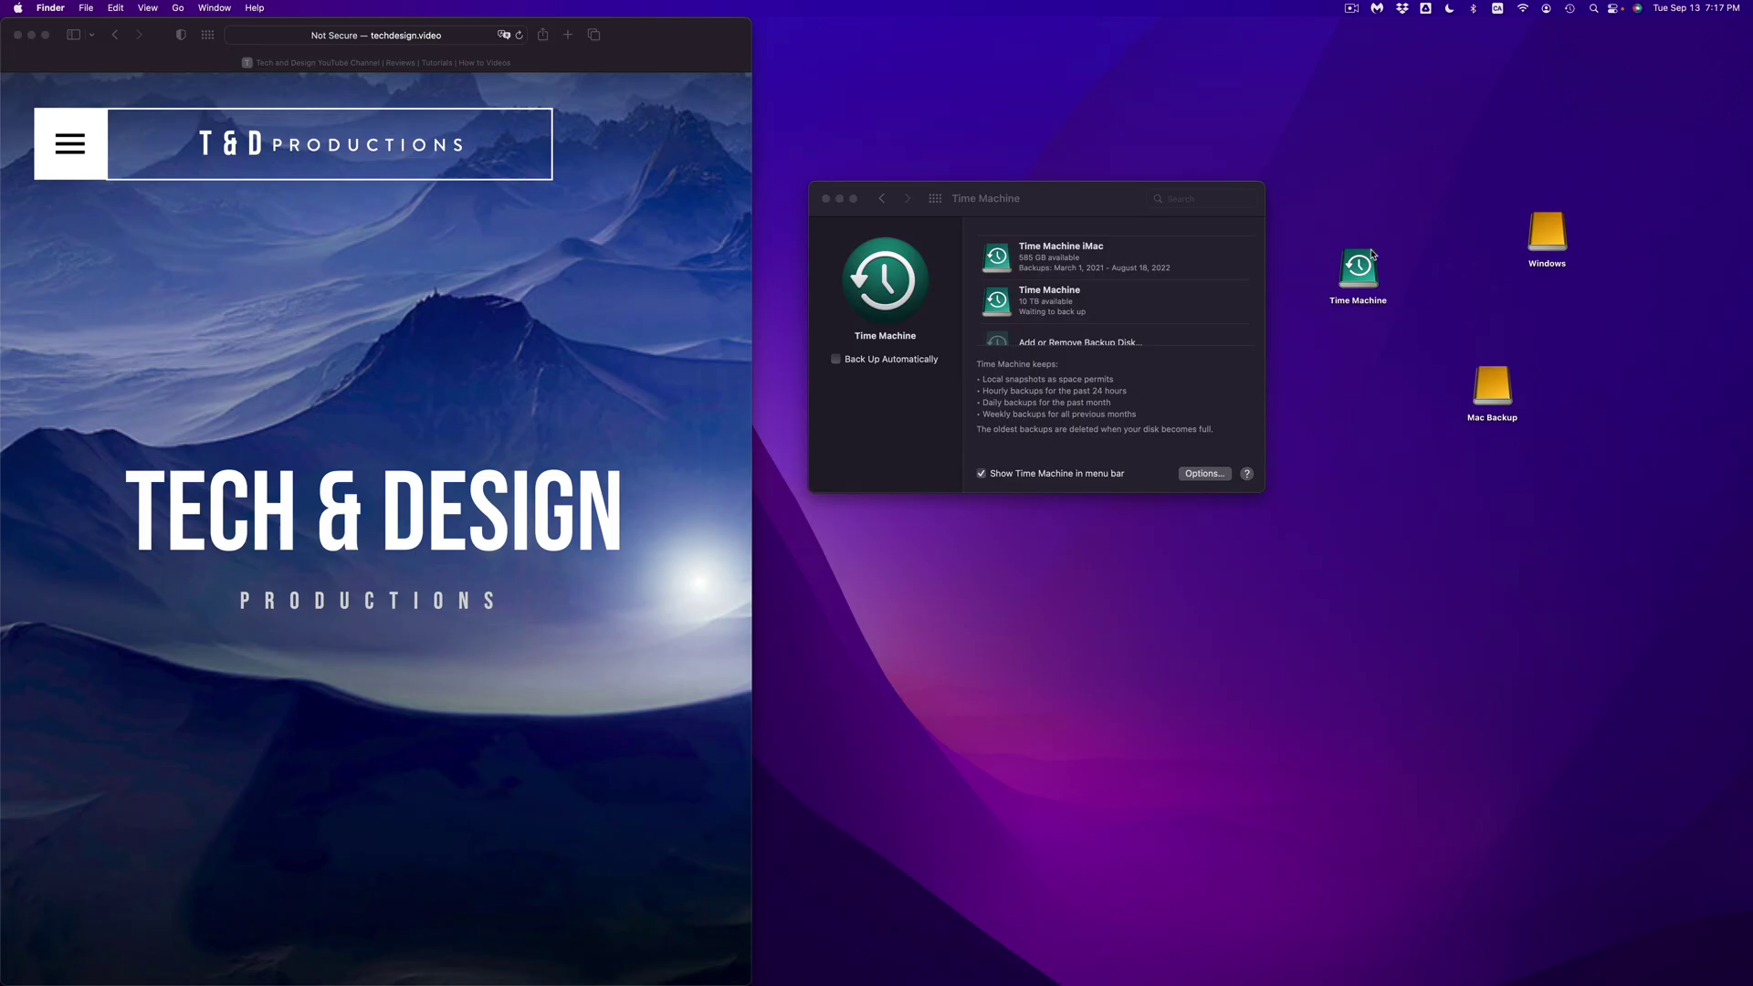